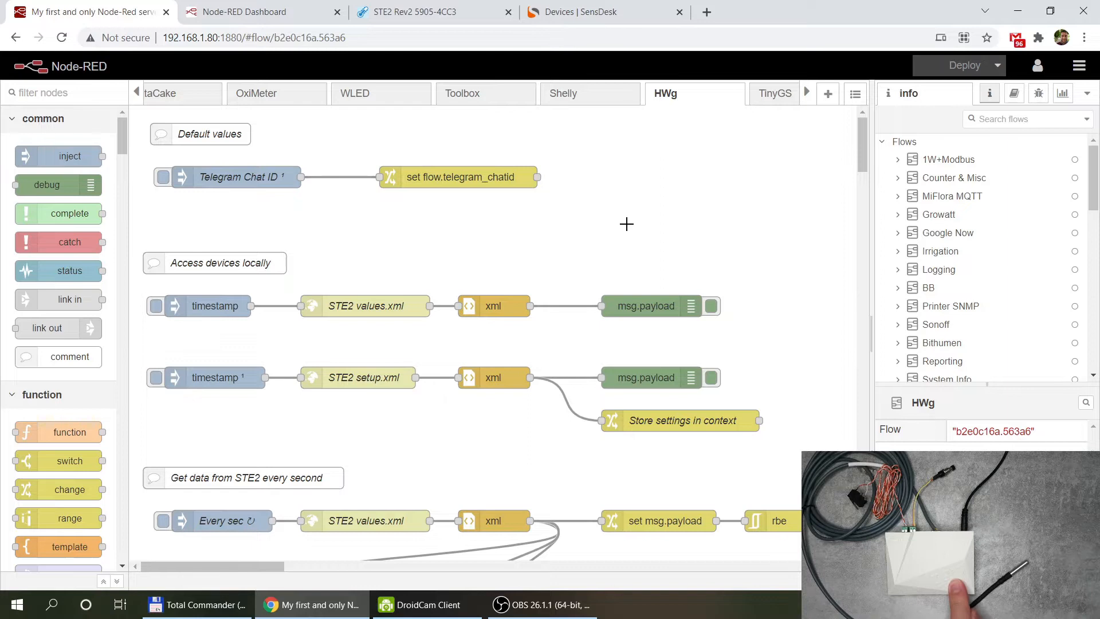
# View the STE2 device's home page and the SensDesk device list, and return to the Node-RED flow editor
pyautogui.click(421, 18)
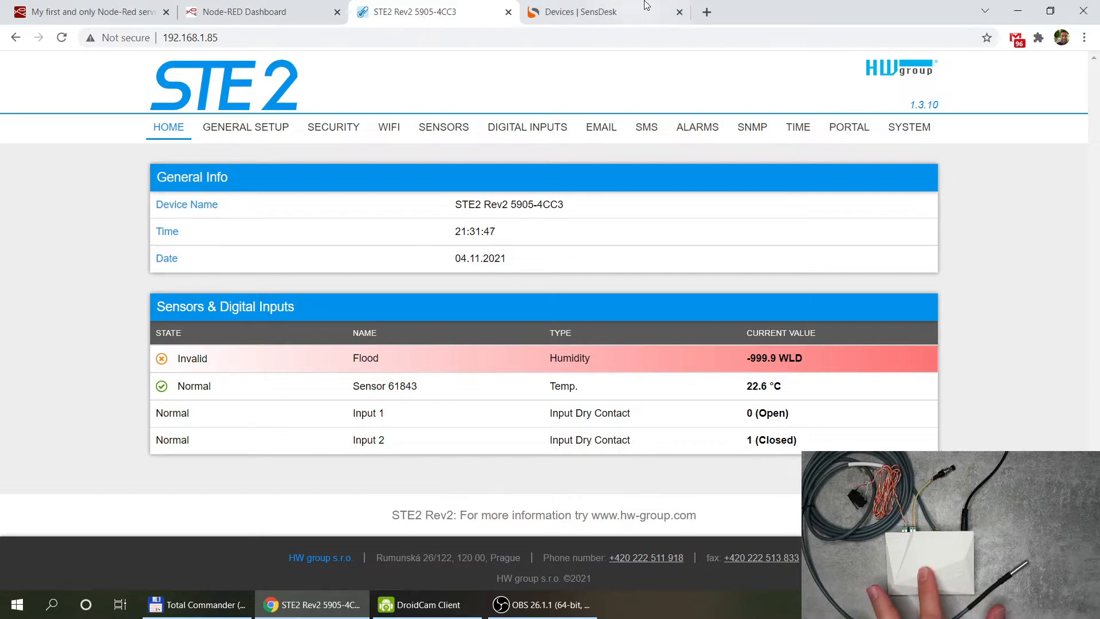
pyautogui.click(611, 12)
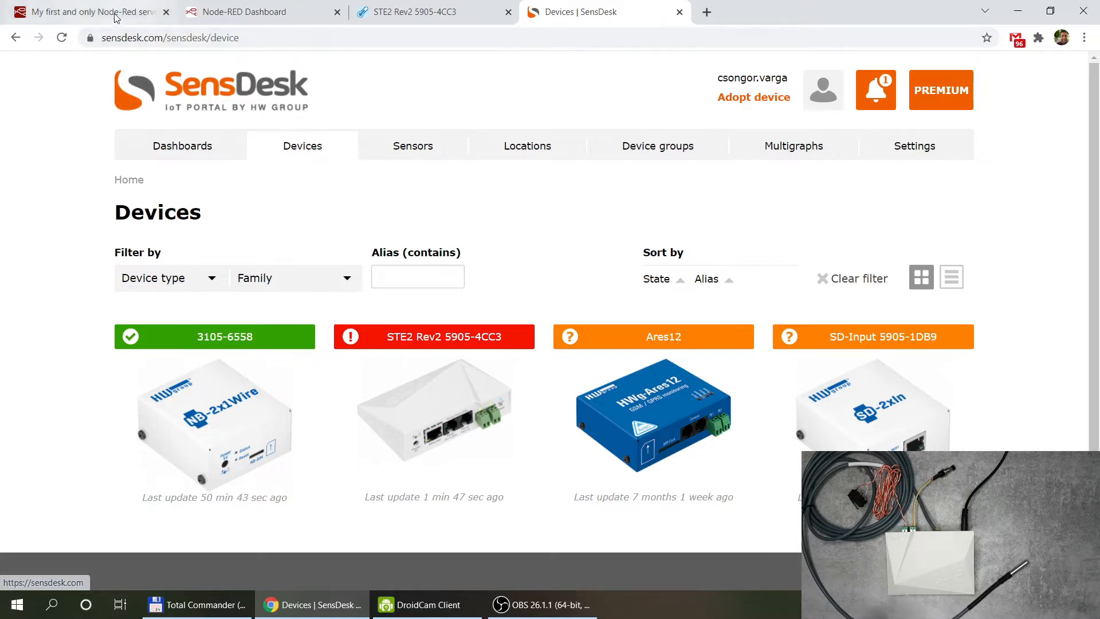
pyautogui.click(94, 12)
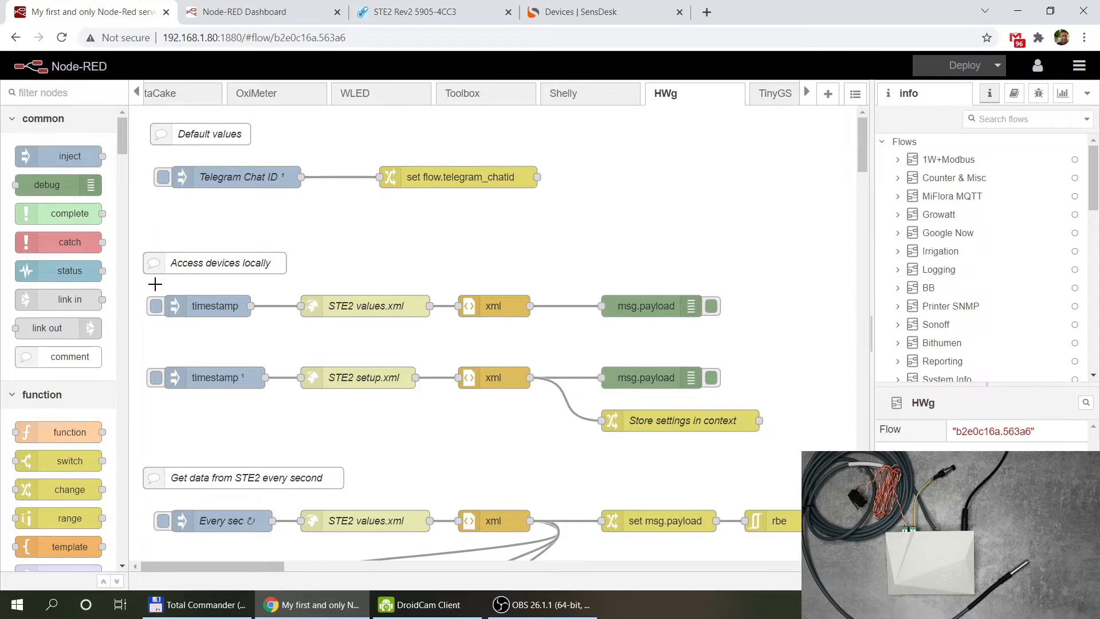
# Review the HWg Demo dashboard's digital inputs, gauges, 24-hour temperature statistics, freezing state and STE2 and Narrow-Band chart
pyautogui.click(217, 8)
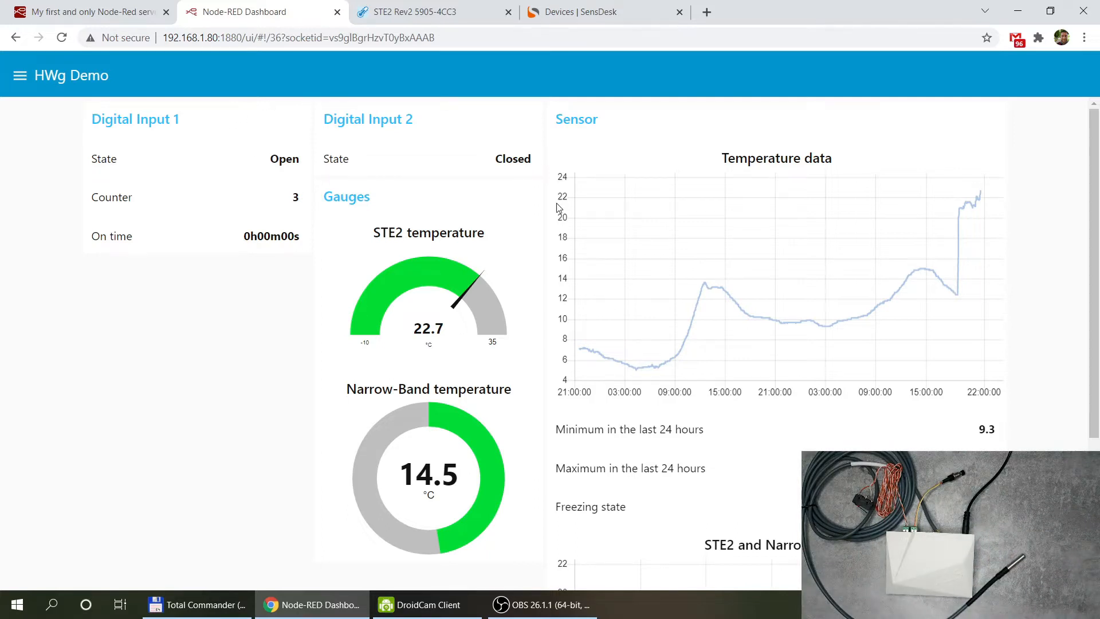
pyautogui.scroll(-1, 560, 208)
pyautogui.scroll(1, 572, 200)
pyautogui.scroll(-2, 817, 350)
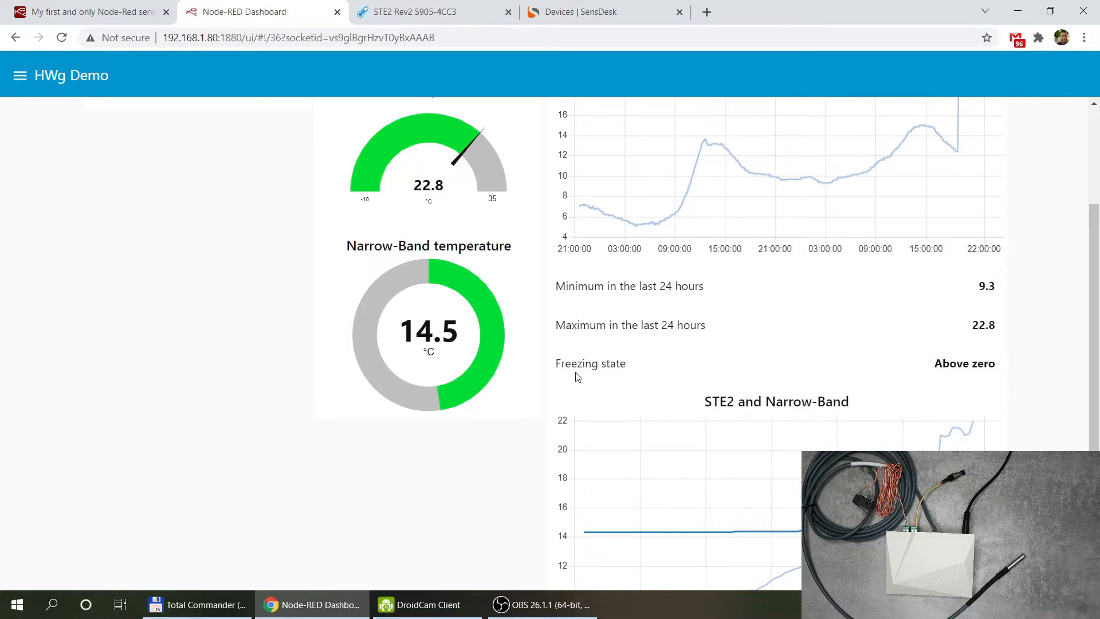
pyautogui.moveTo(613, 364); pyautogui.dragTo(1012, 365)
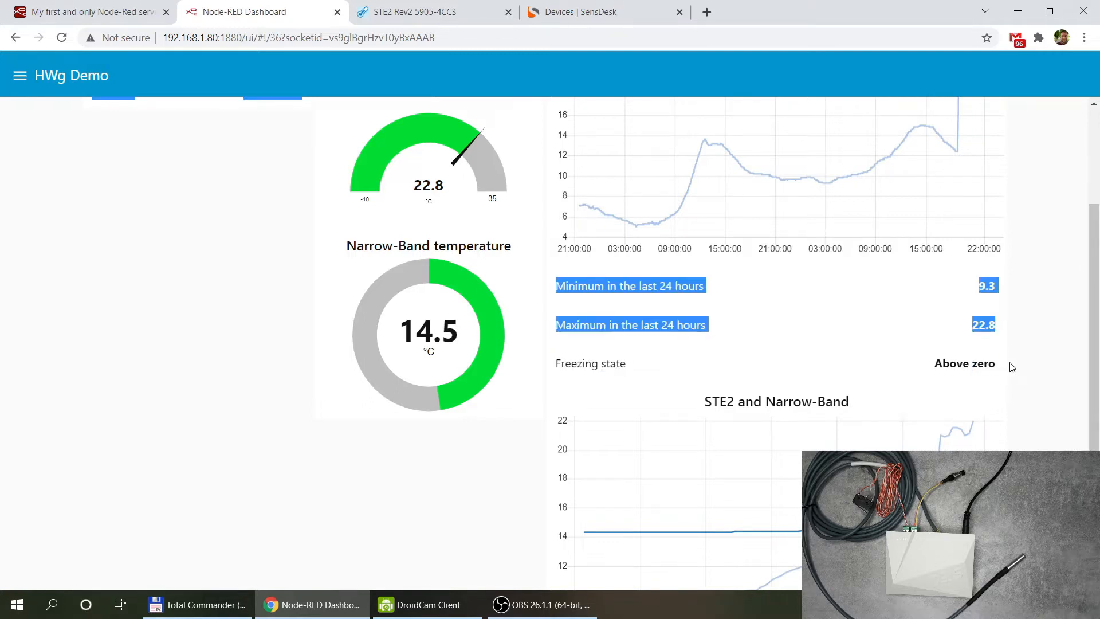
pyautogui.click(993, 367)
pyautogui.scroll(-1, 994, 365)
pyautogui.scroll(-1, 993, 366)
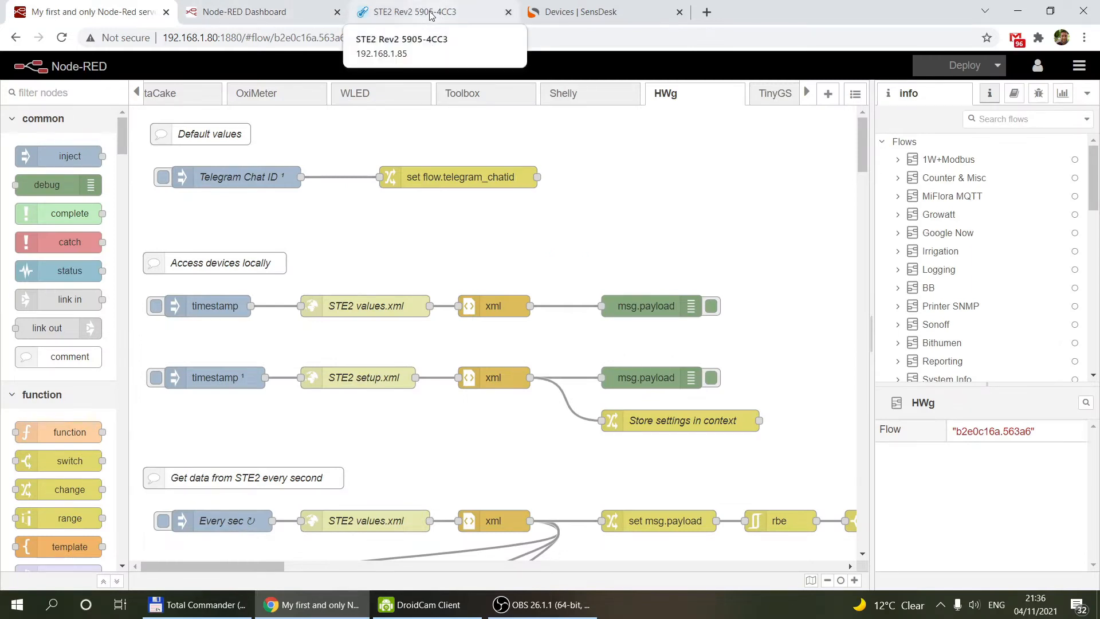
# Open the online values.xml file from the STE2 device's system page
pyautogui.click(431, 13)
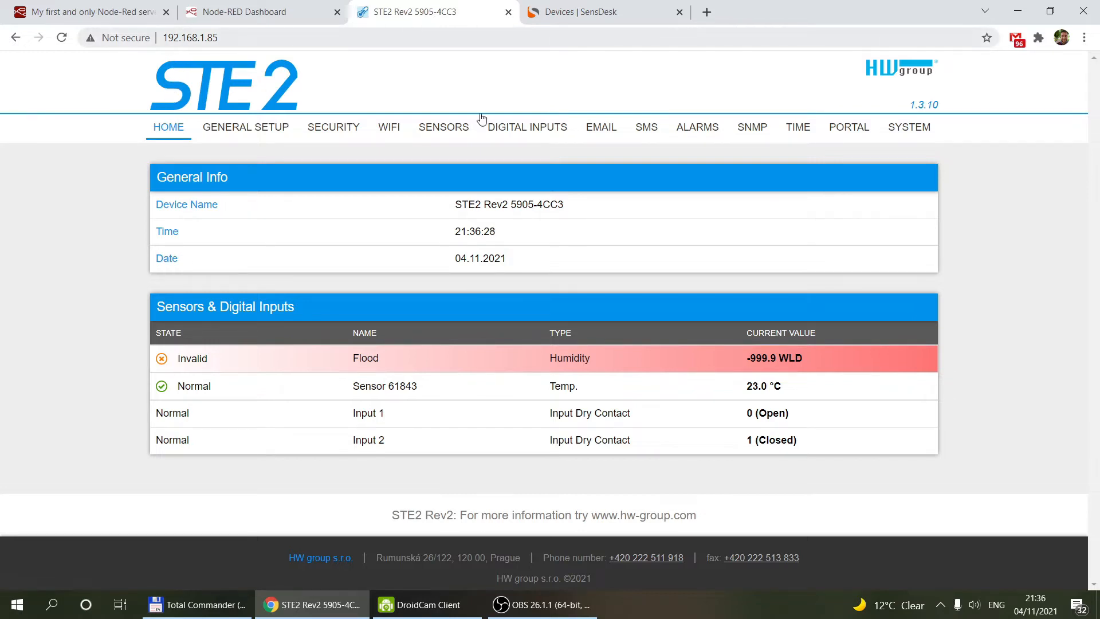
pyautogui.click(907, 134)
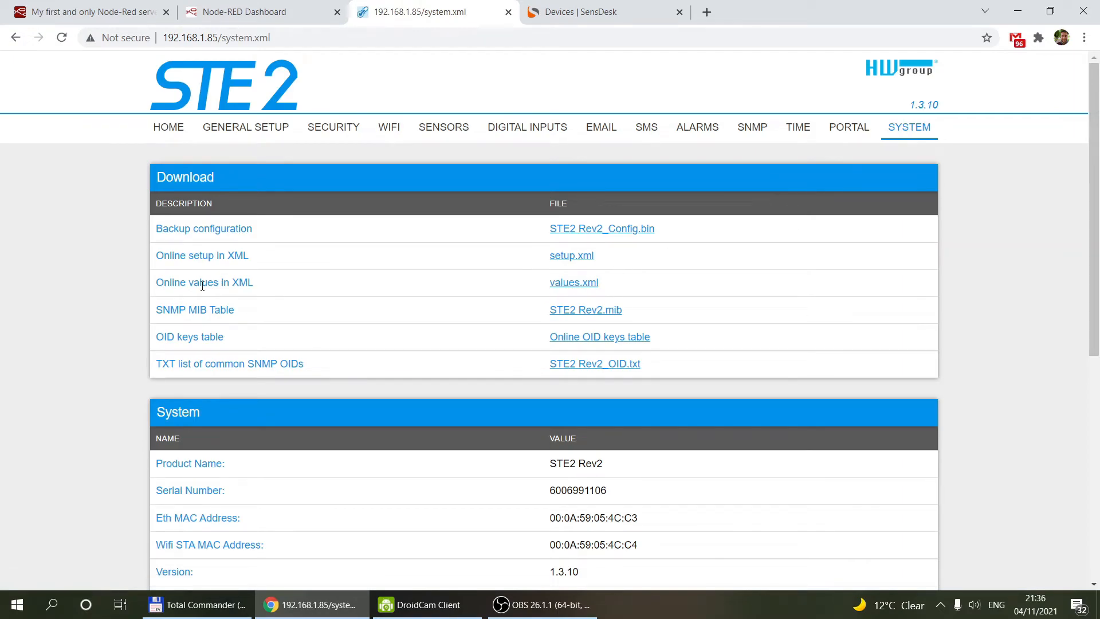
pyautogui.click(573, 285)
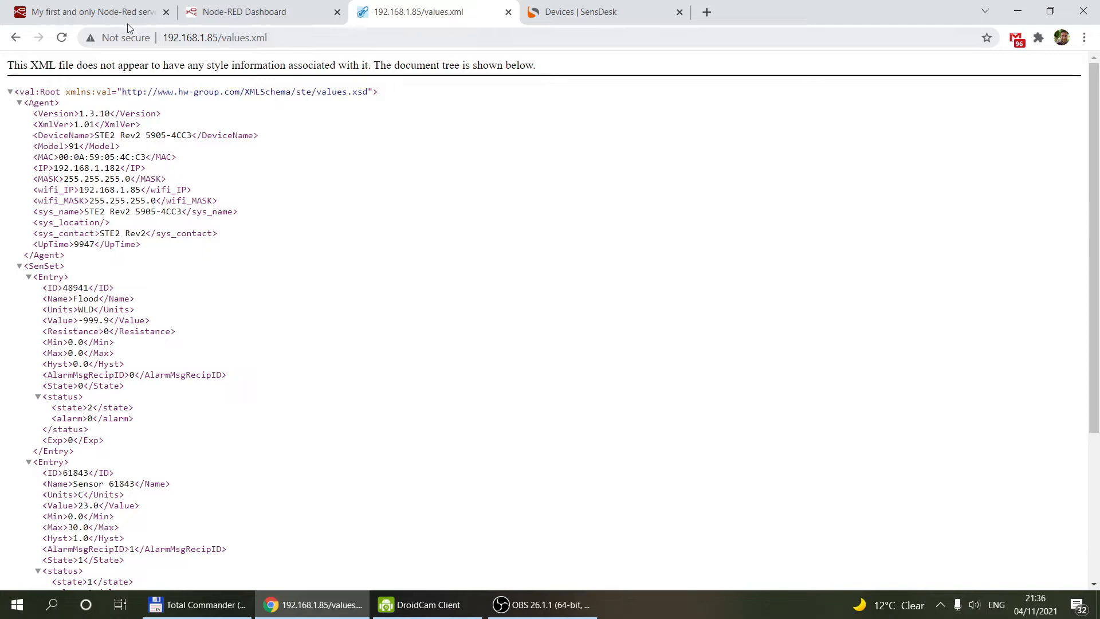
# Show the debug messages in the Node-RED flow editor and inspect the first STE2 values.xml request node's settings without changing them
pyautogui.click(108, 13)
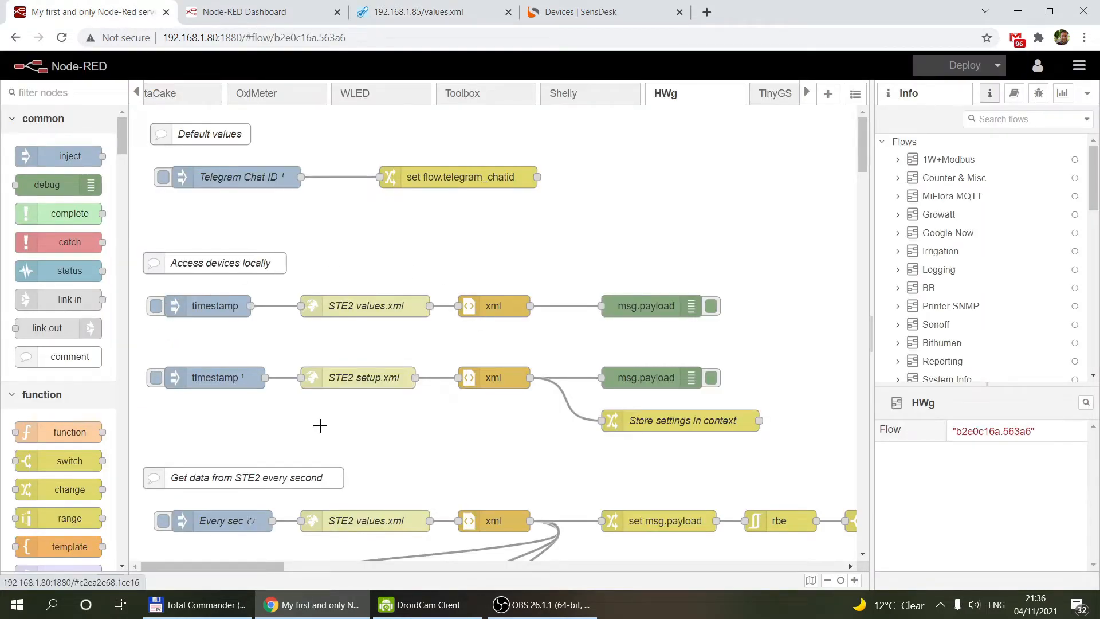
pyautogui.click(1039, 93)
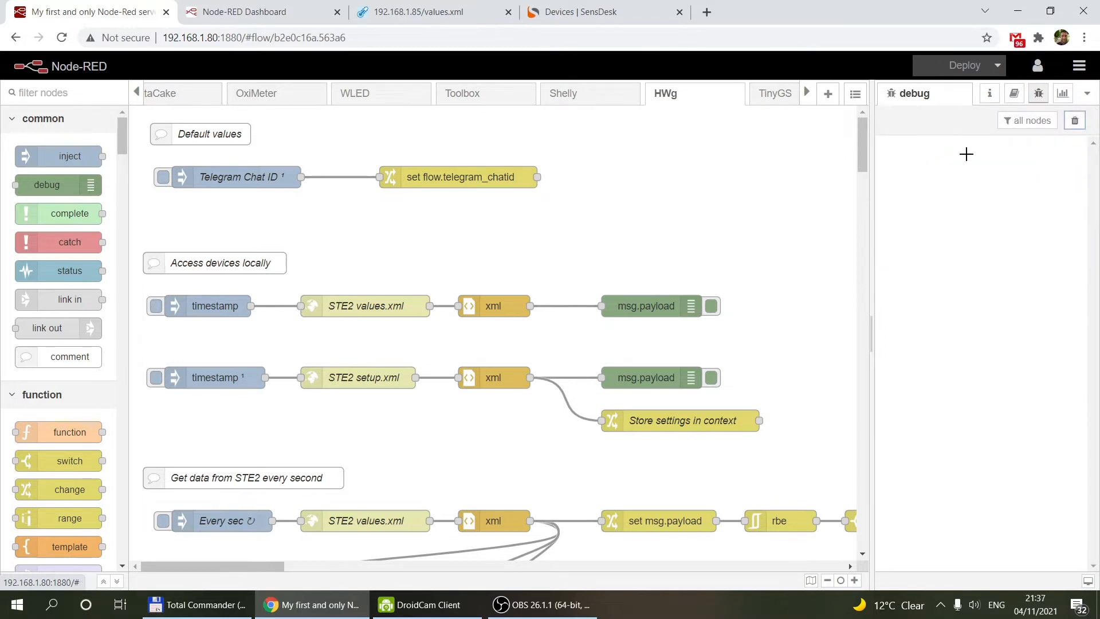
pyautogui.doubleClick(364, 313)
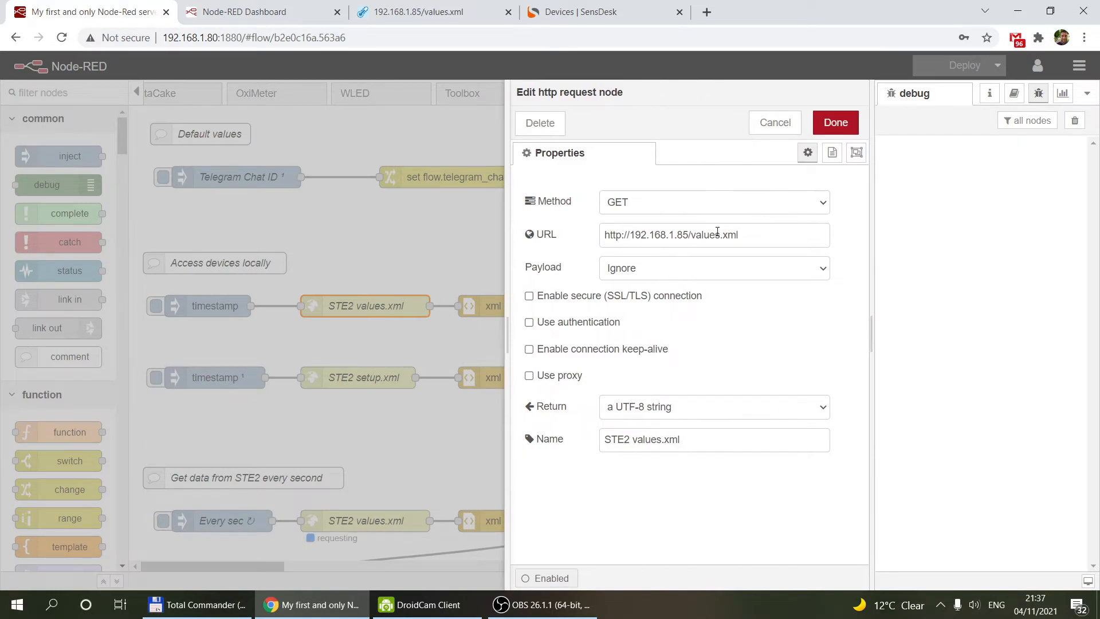
pyautogui.click(774, 122)
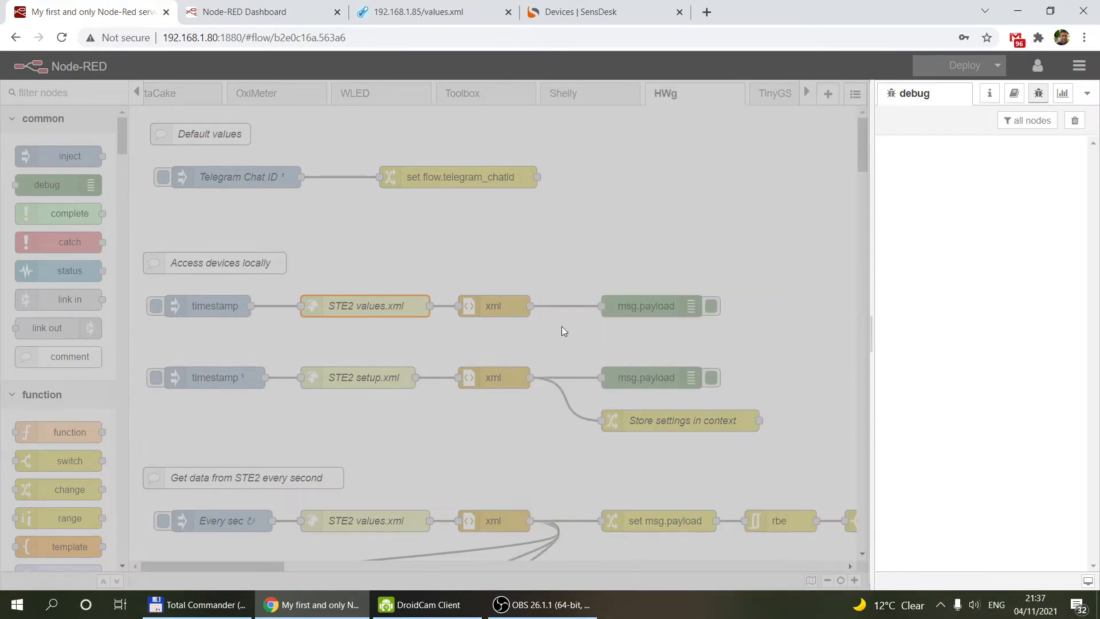
# Trigger the STE2 values.xml flow and expand its debug payload to the contents of val:Root in a widened sidebar
pyautogui.click(495, 312)
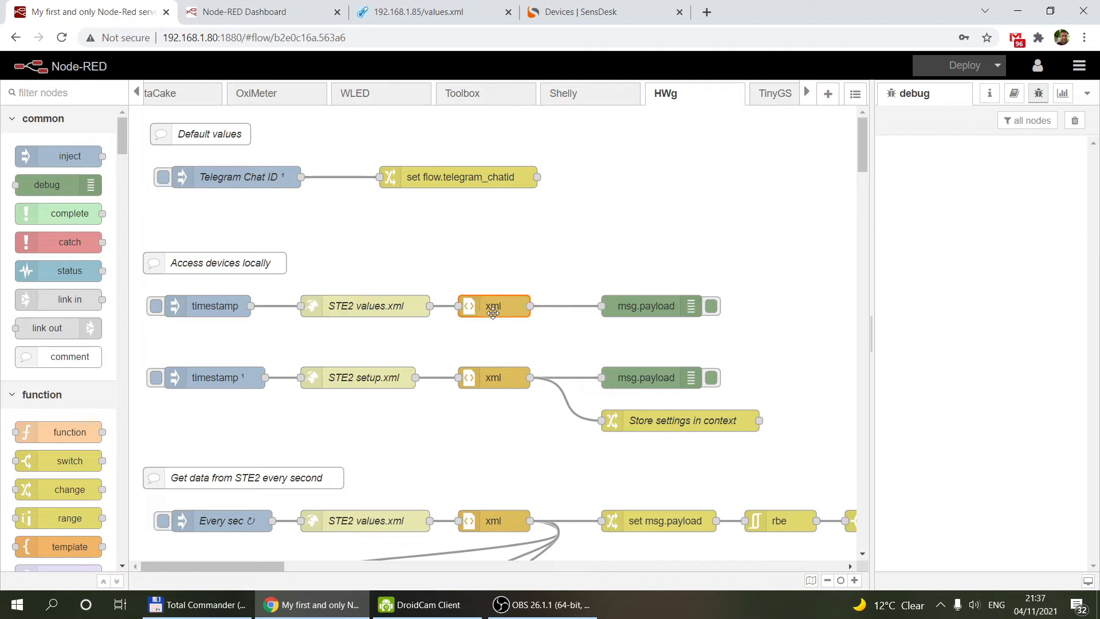
pyautogui.click(155, 307)
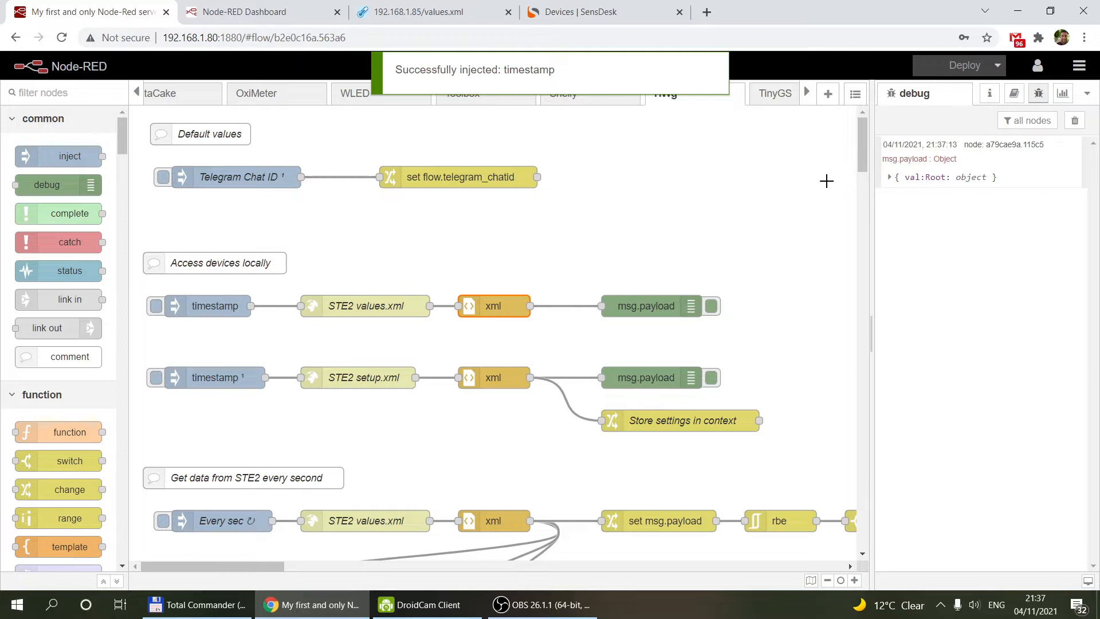
pyautogui.click(888, 177)
pyautogui.moveTo(873, 292); pyautogui.dragTo(770, 292)
pyautogui.click(789, 193)
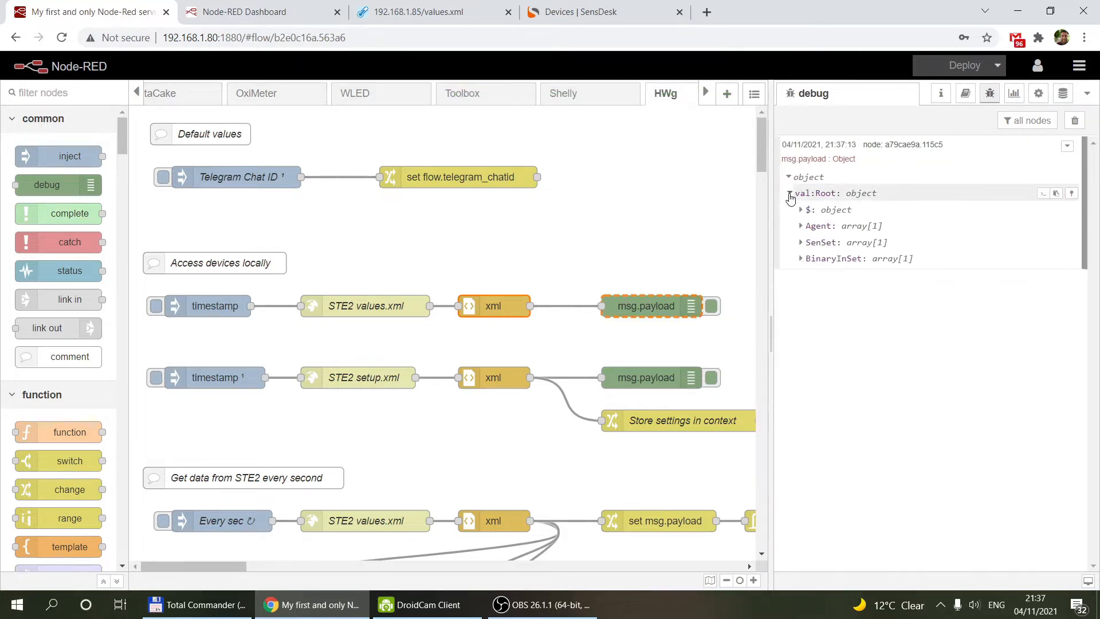
# Expand the payload's $ object and the Agent data down to the DeviceName value
pyautogui.click(801, 210)
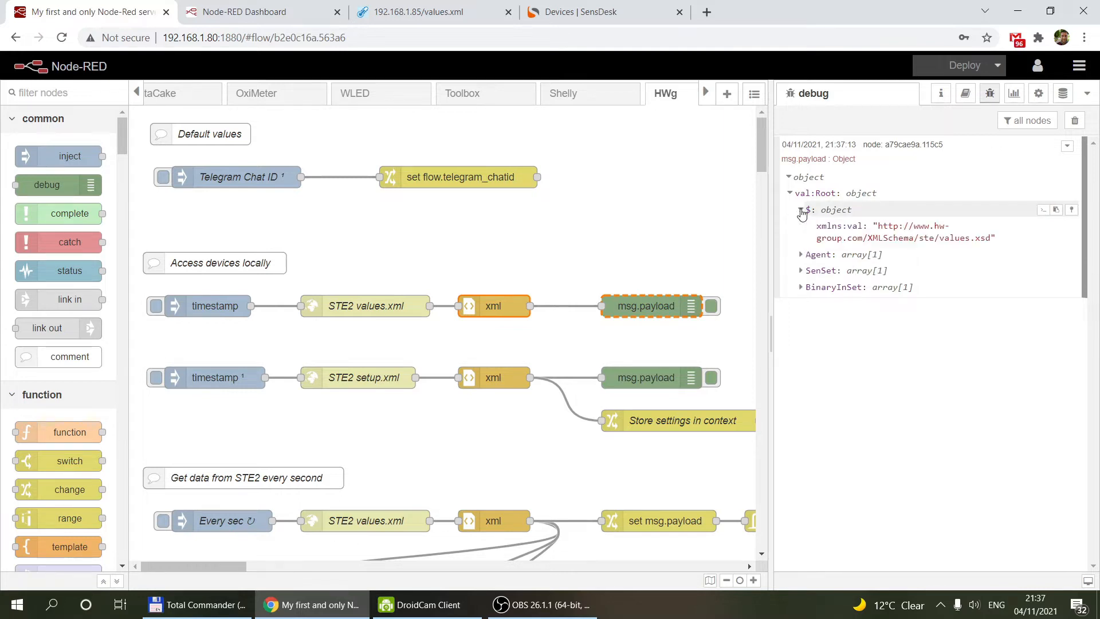
pyautogui.click(800, 255)
pyautogui.click(811, 270)
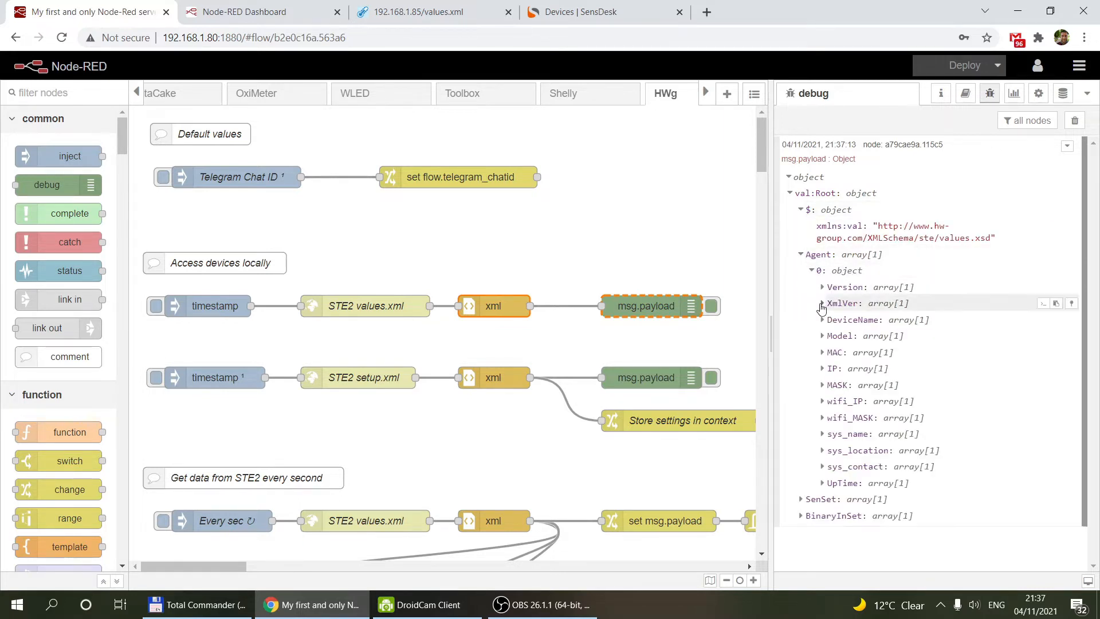
pyautogui.click(822, 321)
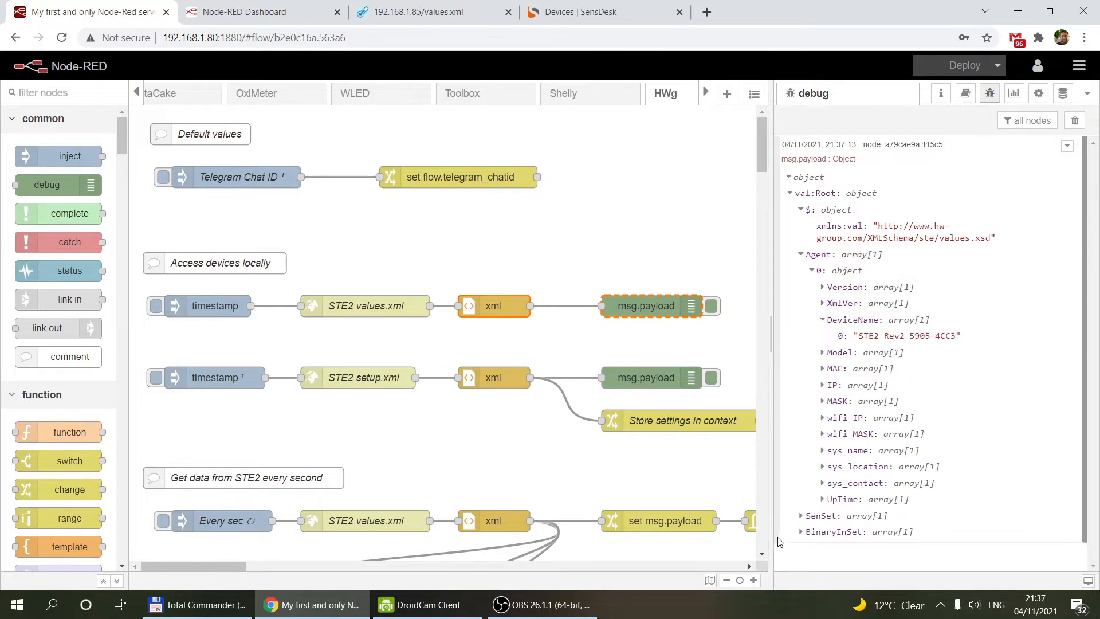
# Expand the SenSet data down to the Name value of its first sensor entry
pyautogui.click(801, 516)
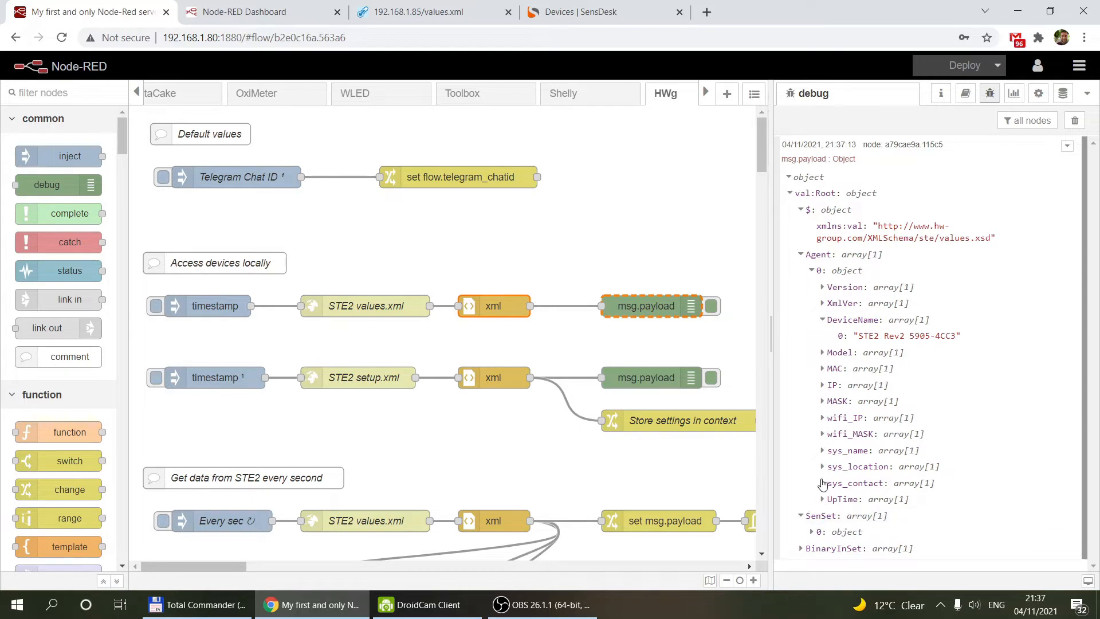
pyautogui.click(826, 531)
pyautogui.click(827, 541)
pyautogui.scroll(-1, 833, 524)
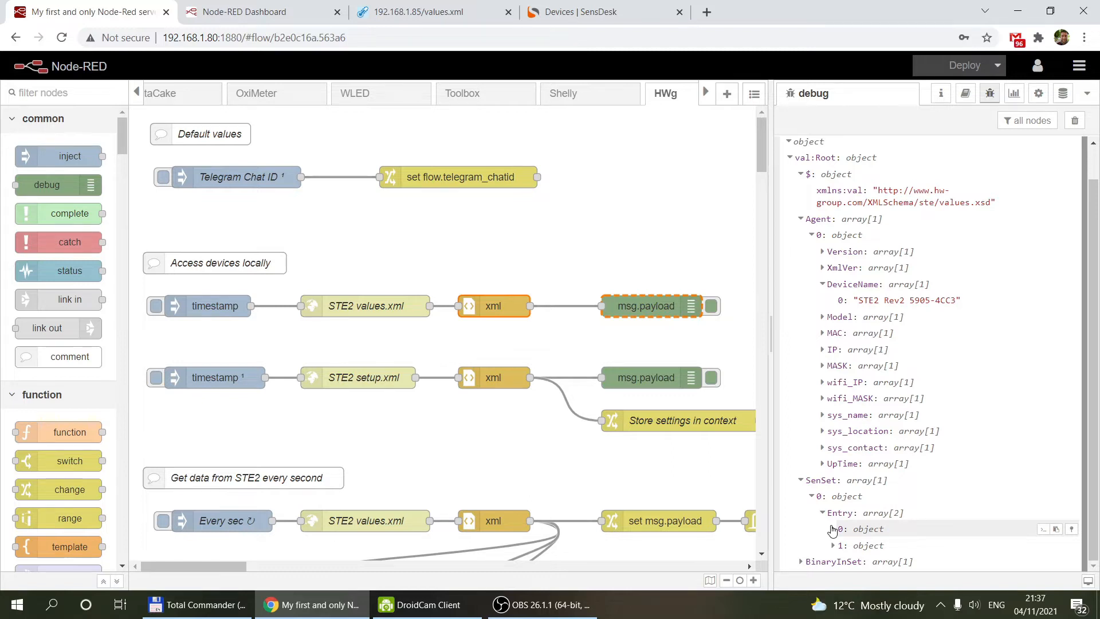
pyautogui.click(832, 530)
pyautogui.scroll(-3, 835, 444)
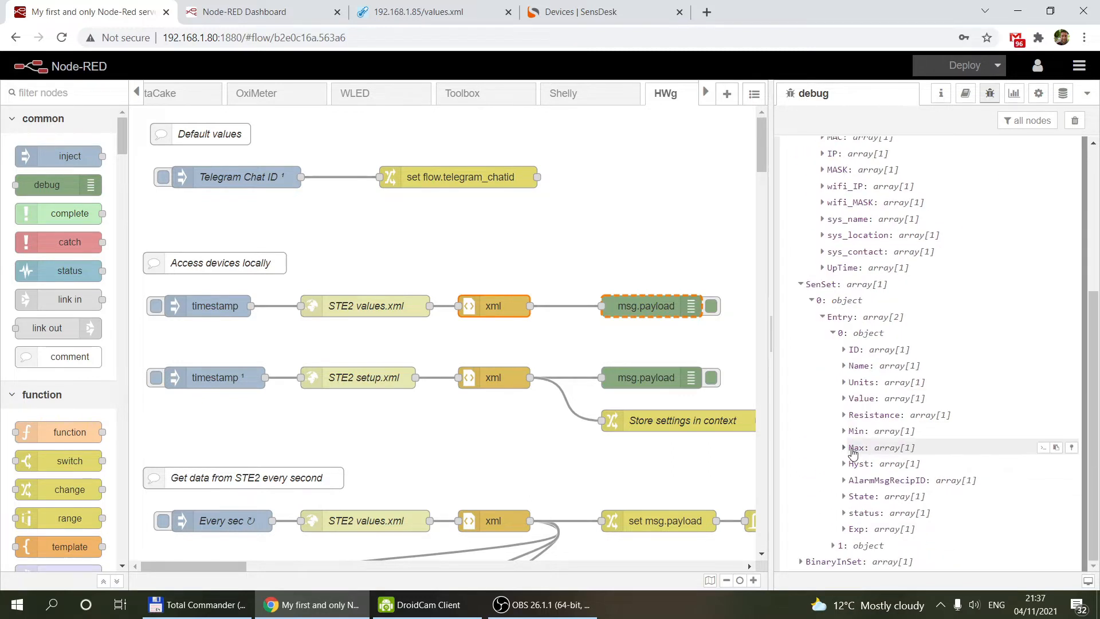
pyautogui.click(843, 369)
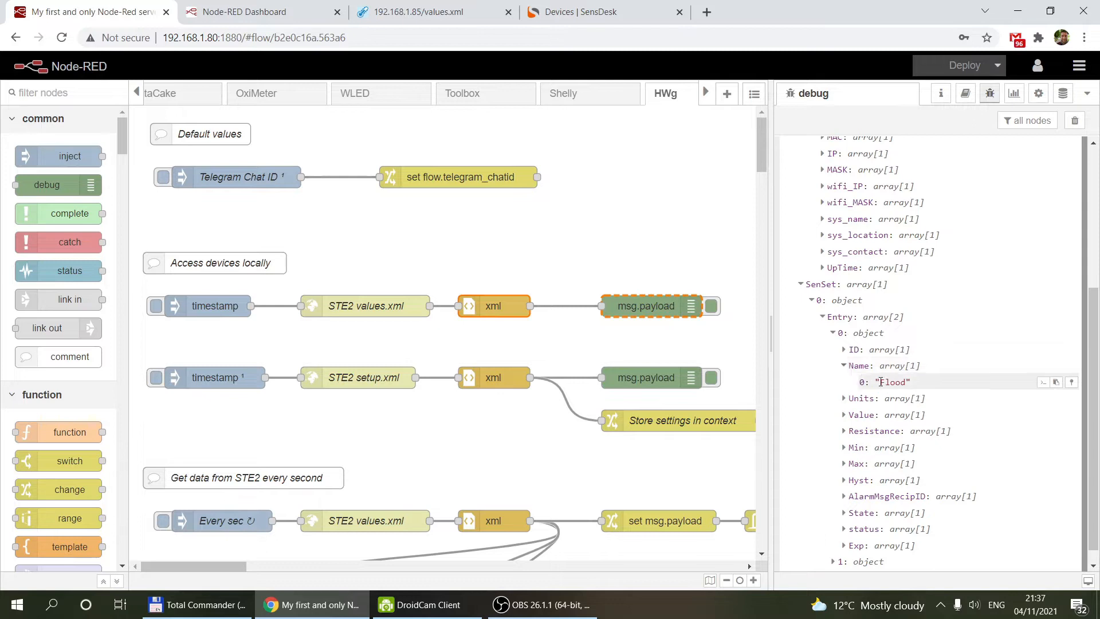
pyautogui.scroll(-1, 859, 351)
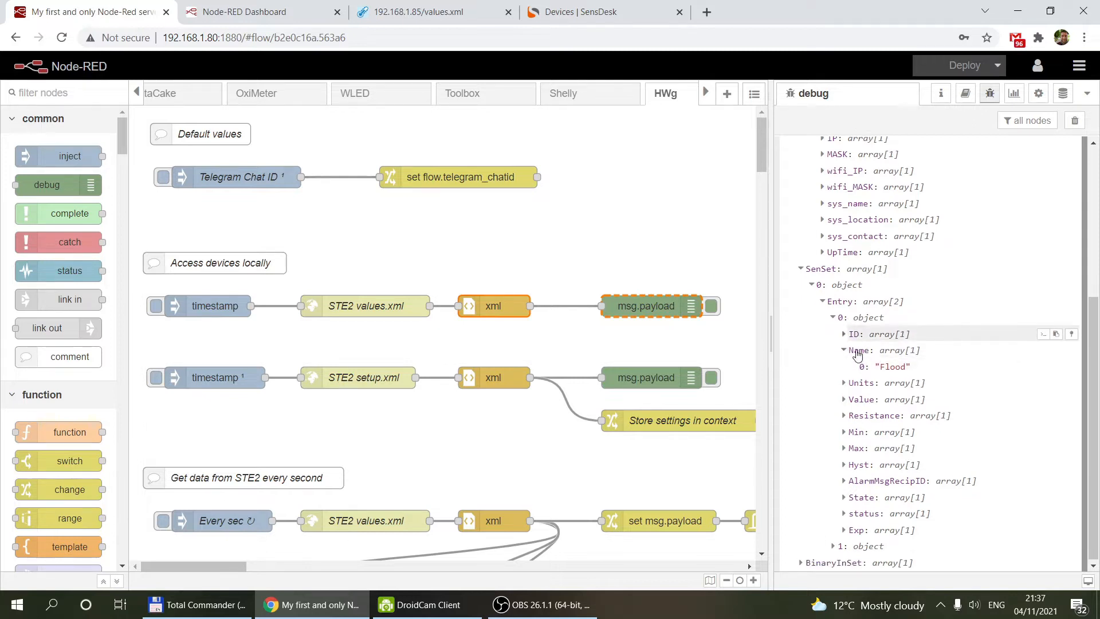
# Check the sensor list on the STE2 home page and expand the Flood entry's Value in the Node-RED debug output
pyautogui.click(436, 11)
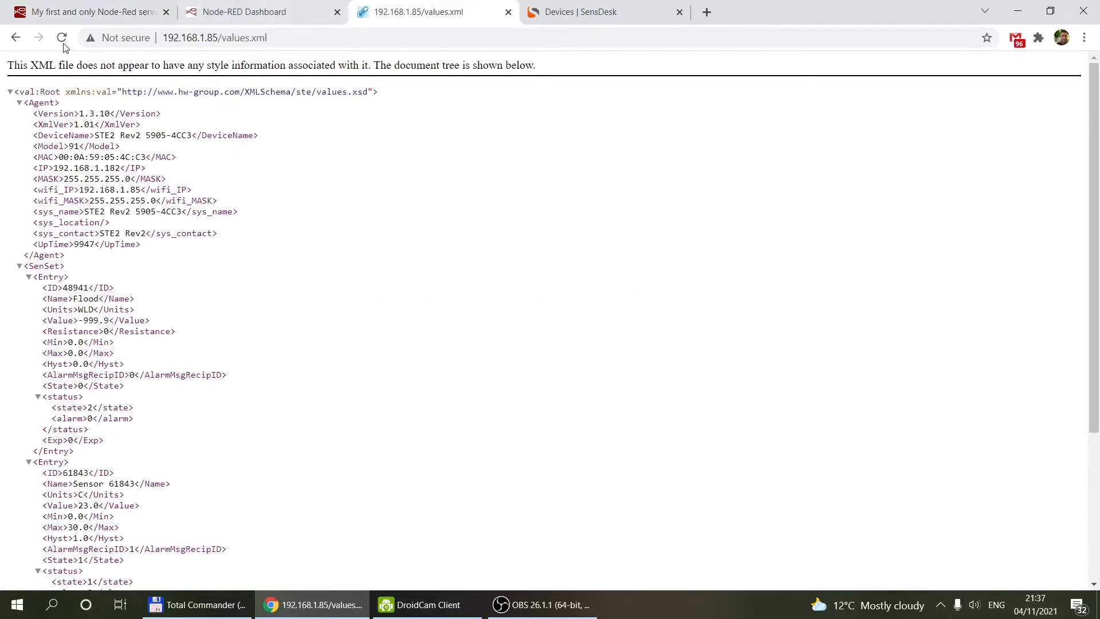
pyautogui.click(16, 37)
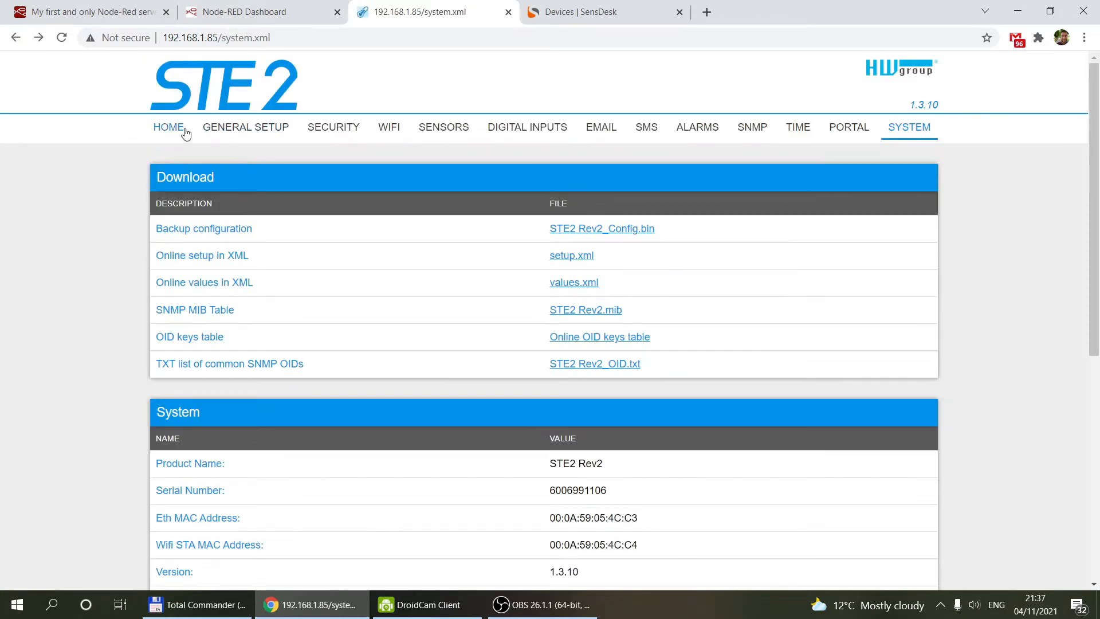
pyautogui.click(175, 131)
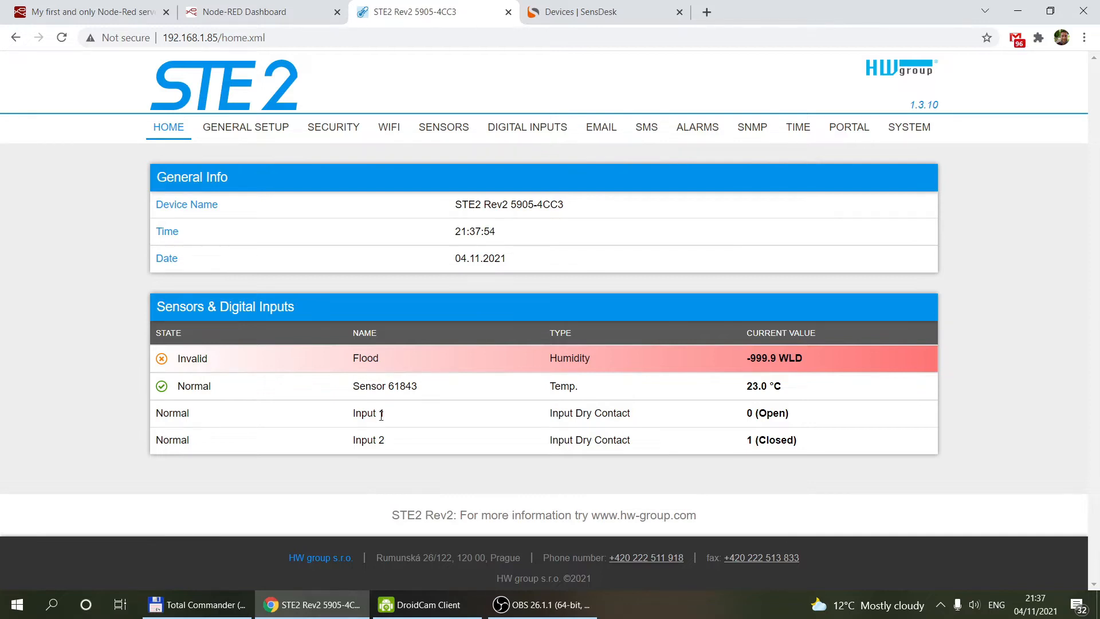
pyautogui.click(135, 13)
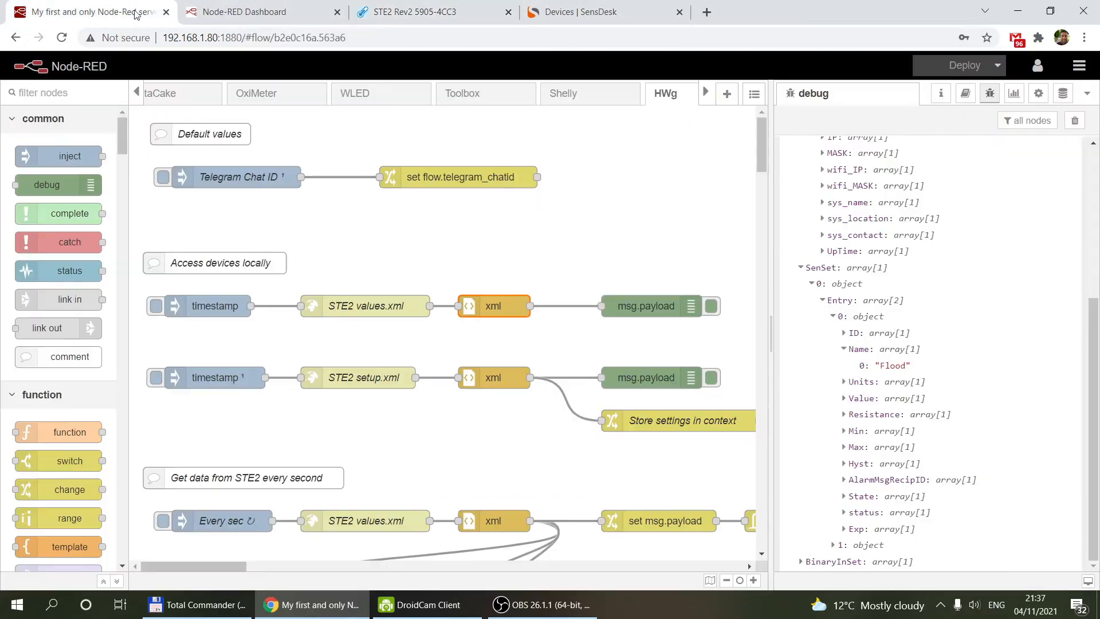
pyautogui.click(844, 398)
# Expand the Name and Value of the second SenSet entry and compare the temperature with the HWg Demo dashboard
pyautogui.click(832, 547)
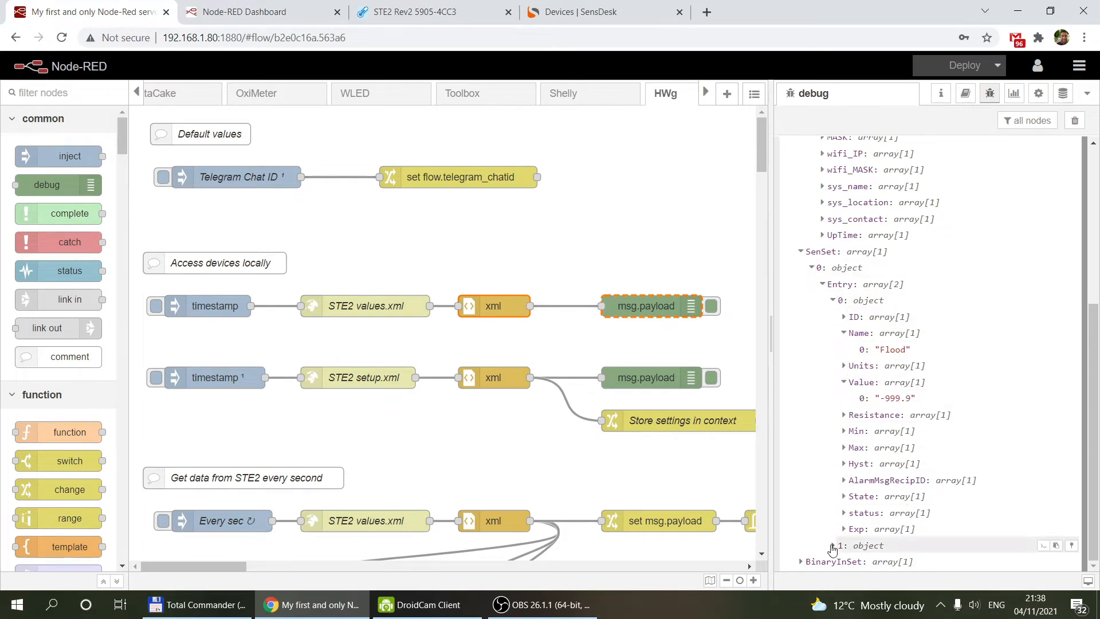
pyautogui.scroll(-3, 863, 449)
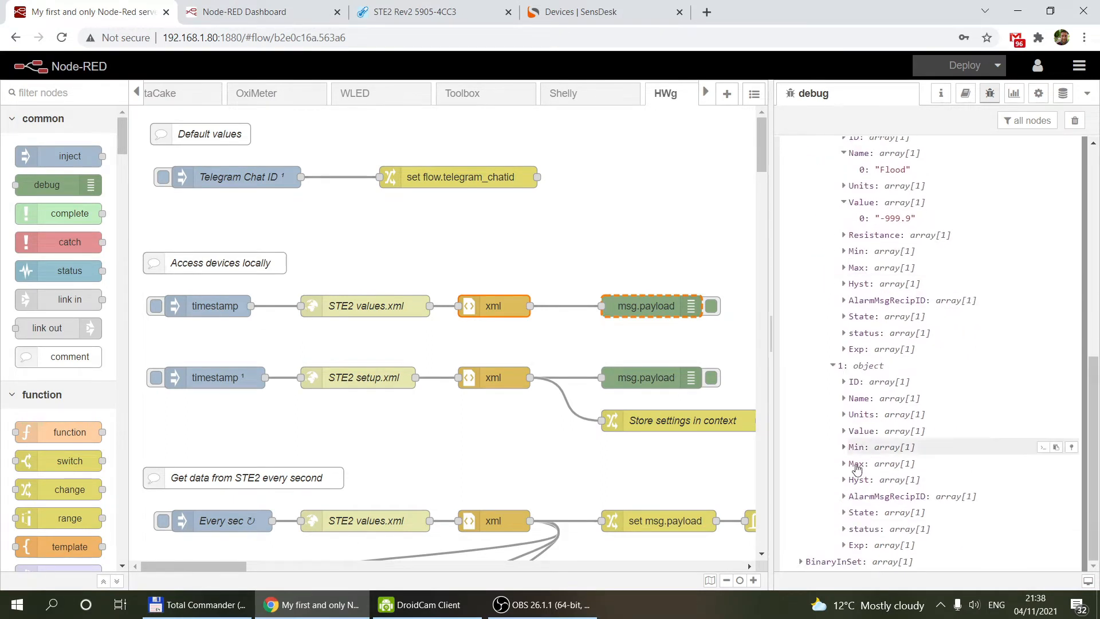
pyautogui.click(843, 400)
pyautogui.moveTo(881, 415); pyautogui.dragTo(945, 415)
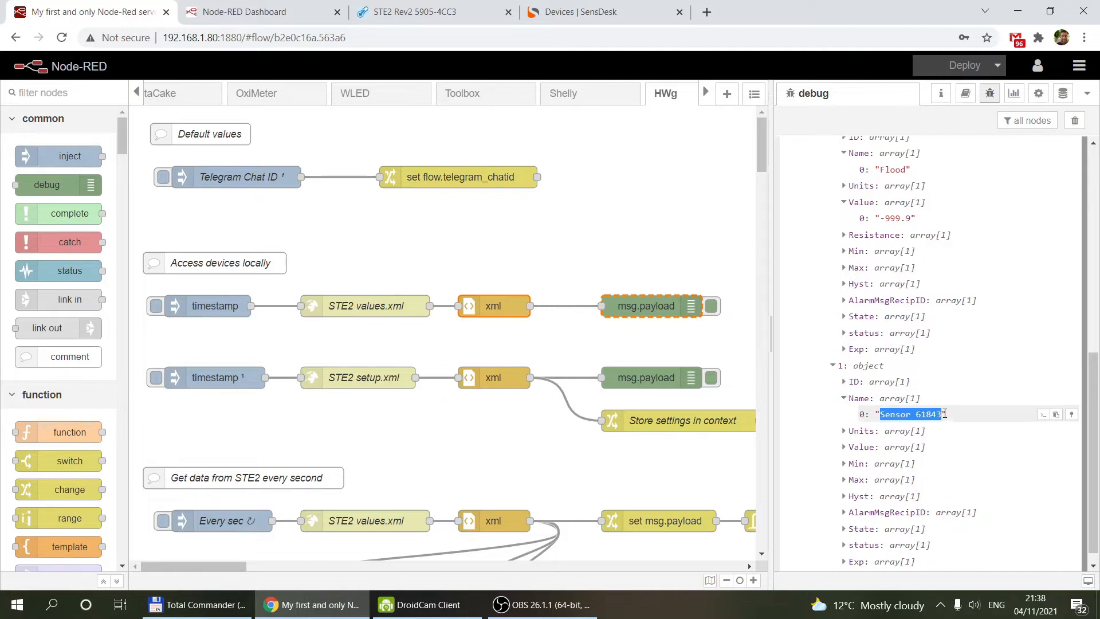
pyautogui.click(843, 455)
pyautogui.click(843, 448)
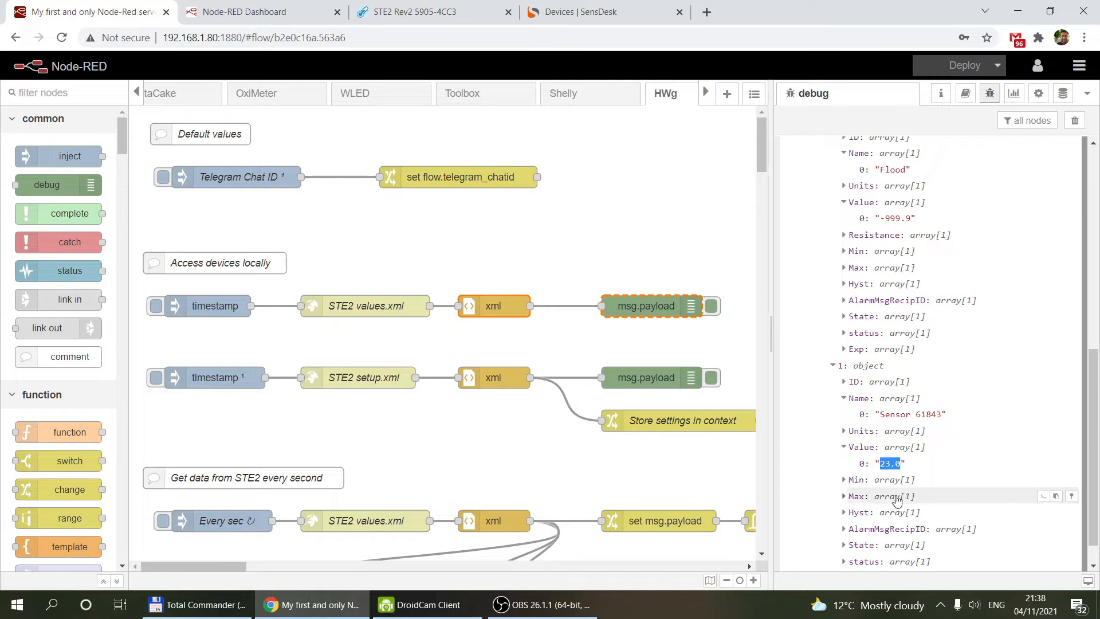
pyautogui.click(246, 12)
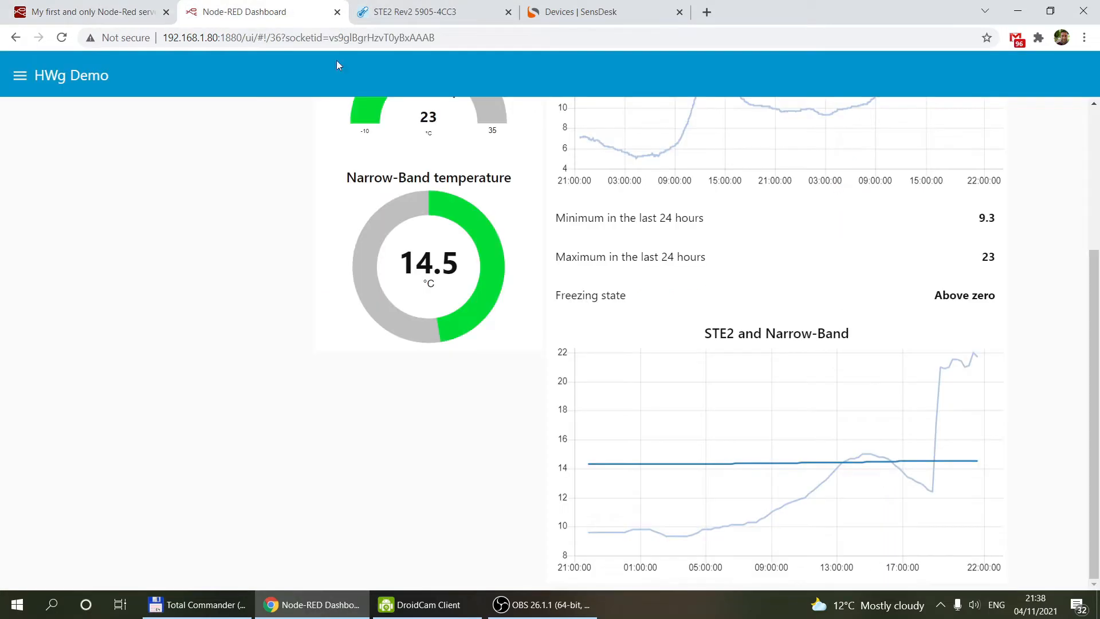
pyautogui.click(59, 12)
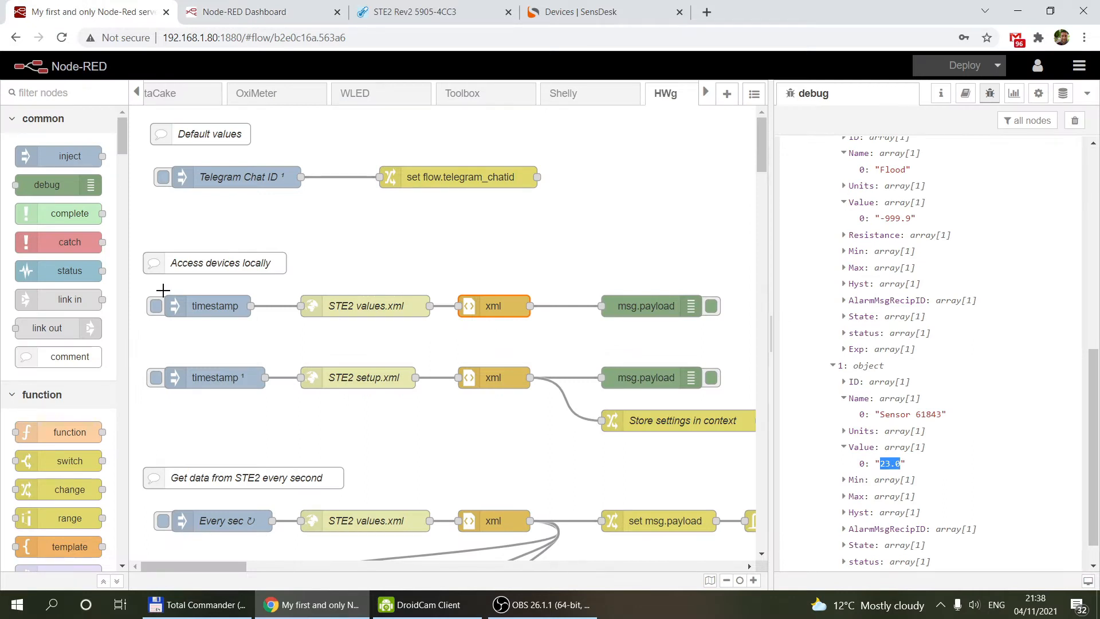
# Highlight the first local access flow that reads STE2 values.xml, and inspect the request properties of the STE2 setup.xml node
pyautogui.moveTo(142, 285); pyautogui.dragTo(736, 337)
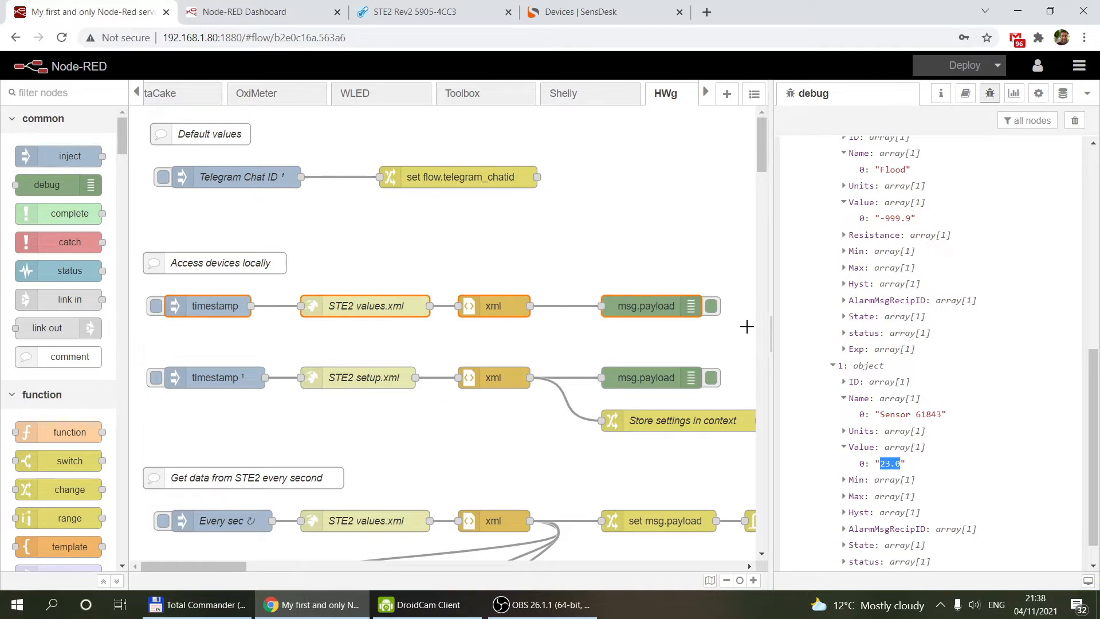
pyautogui.moveTo(769, 297); pyautogui.dragTo(835, 297)
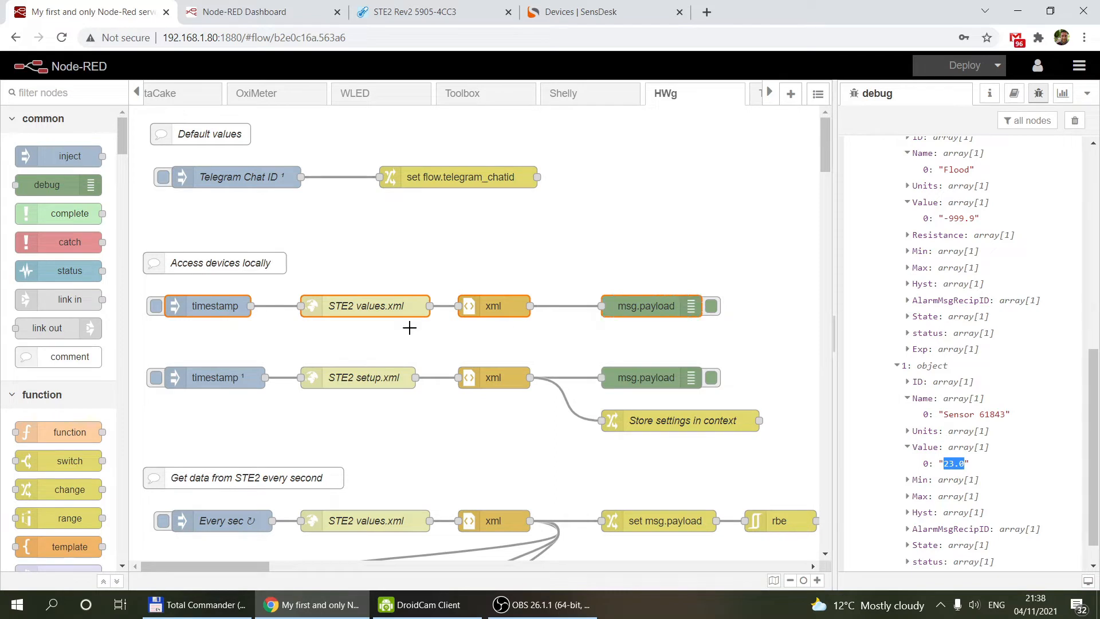
pyautogui.click(329, 394)
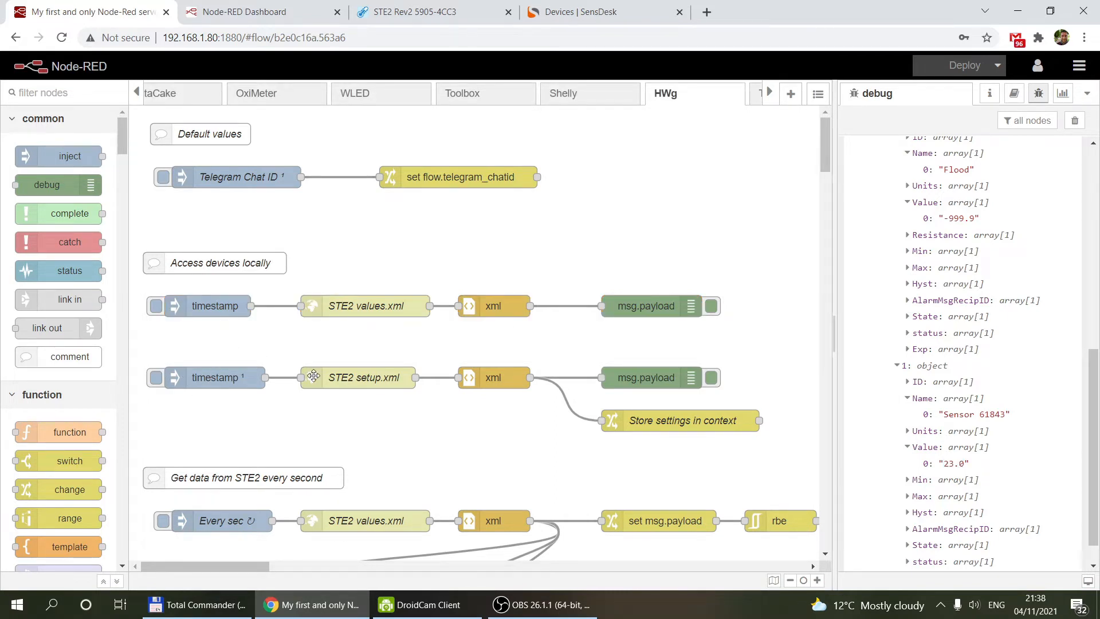
pyautogui.doubleClick(340, 377)
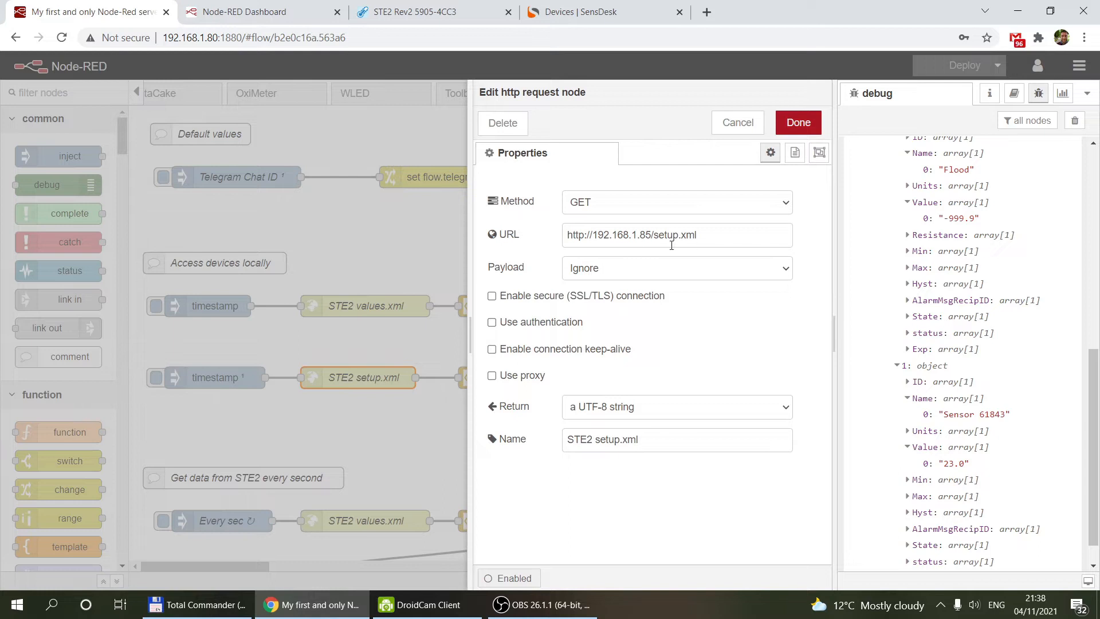
pyautogui.click(736, 123)
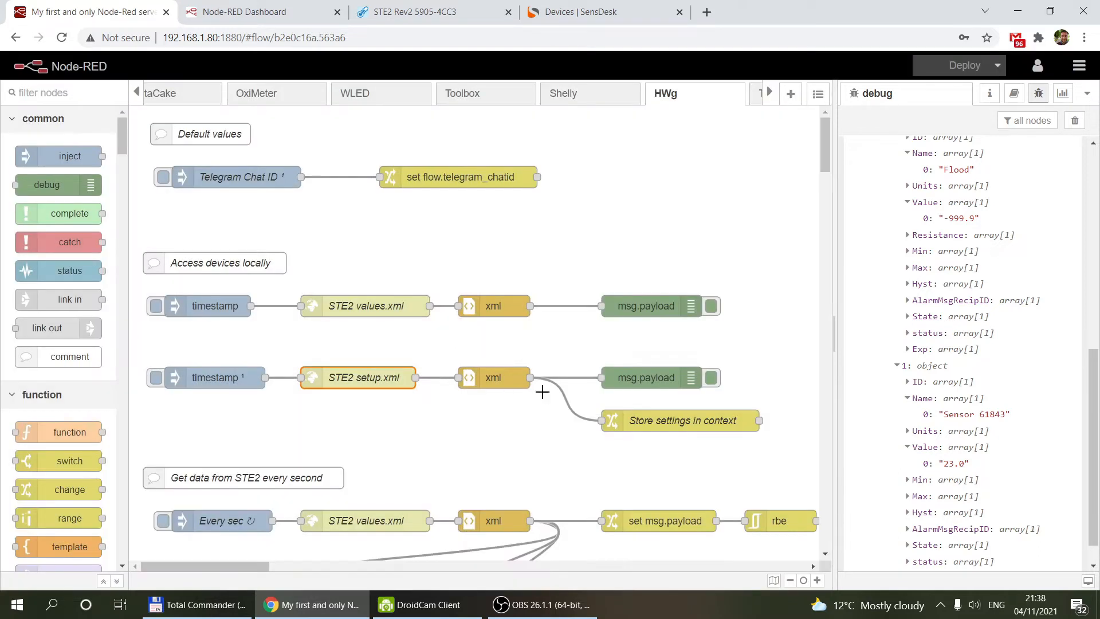
# Open the Store settings in context node and review its rules with their full message paths, starting from Input1State0
pyautogui.doubleClick(667, 421)
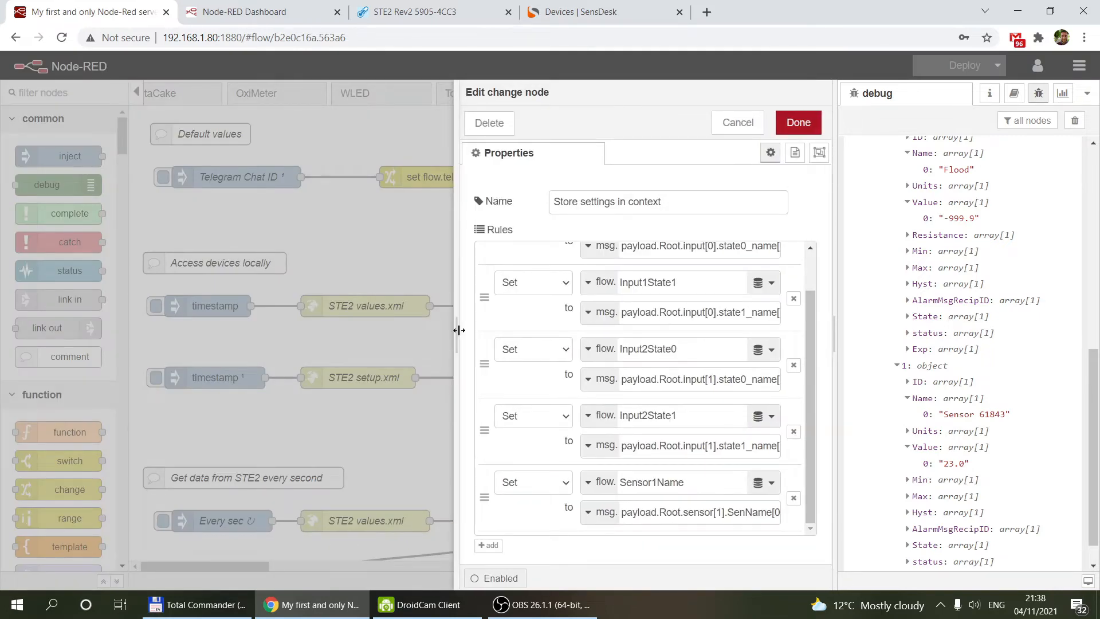
pyautogui.moveTo(456, 332); pyautogui.dragTo(287, 332)
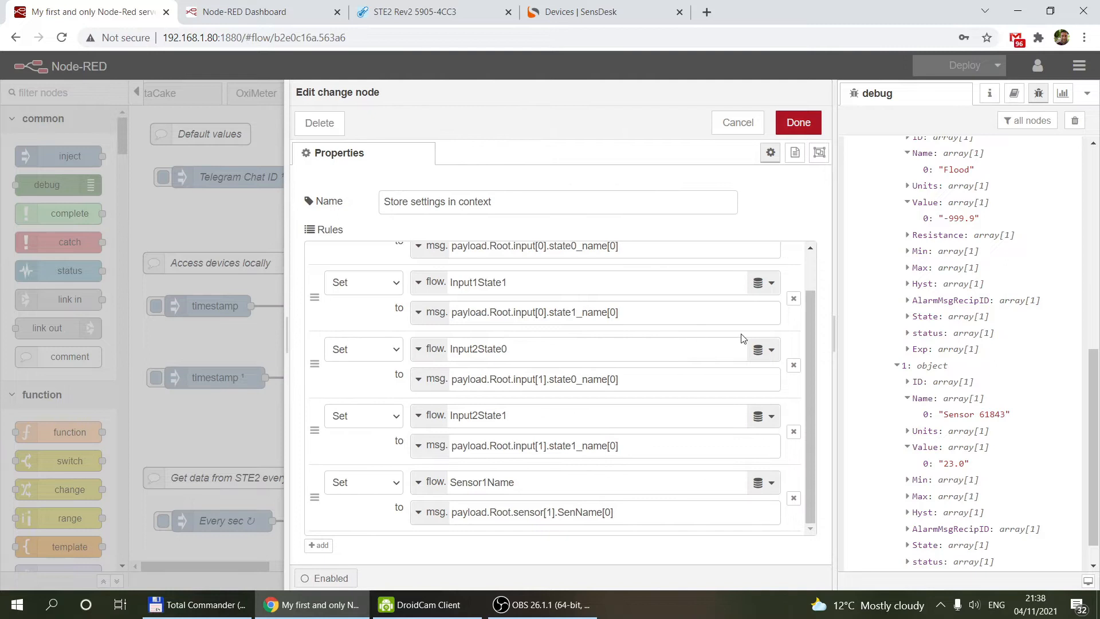
pyautogui.moveTo(809, 346); pyautogui.dragTo(811, 308)
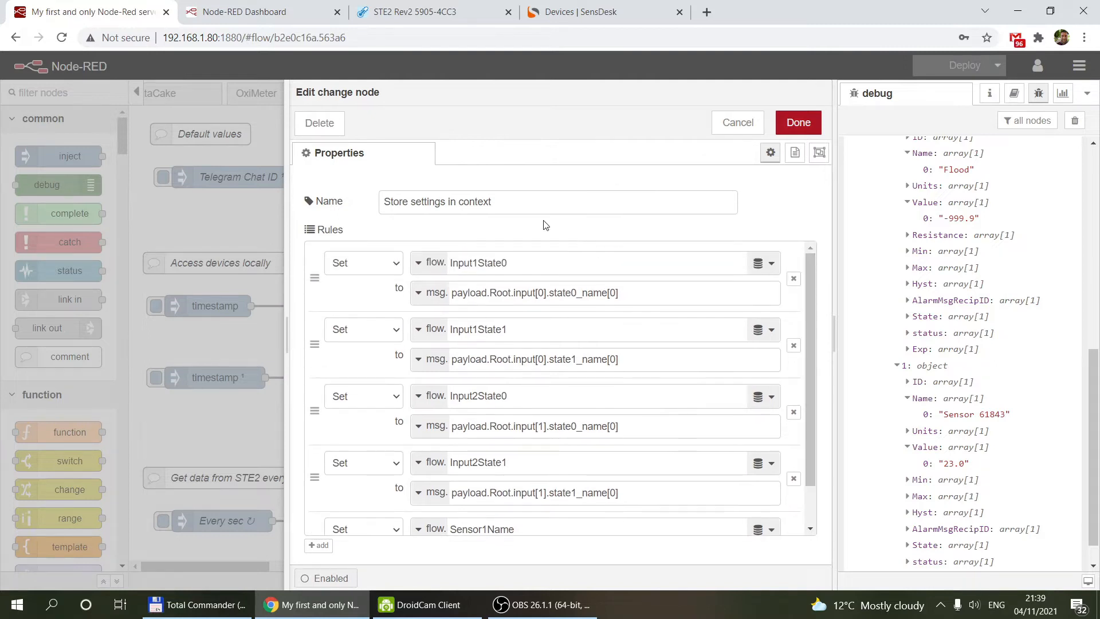
# Check the temperature sensor's name on the STE2 home page against the Sensor1Name rule in the Store settings in context node
pyautogui.click(247, 9)
pyautogui.click(412, 12)
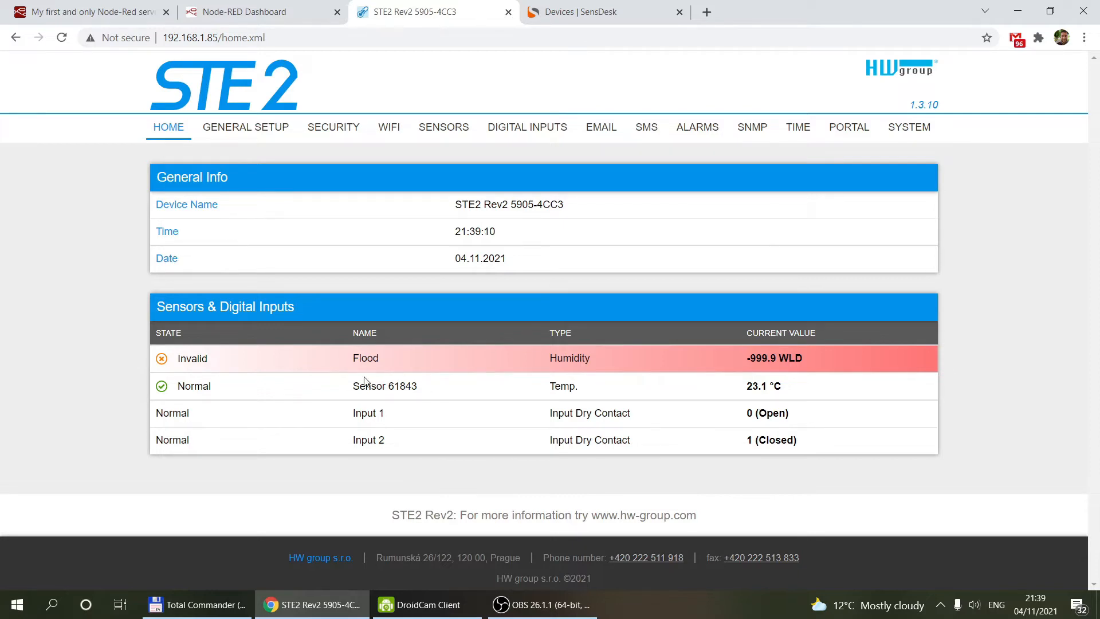
pyautogui.moveTo(354, 386); pyautogui.dragTo(447, 392)
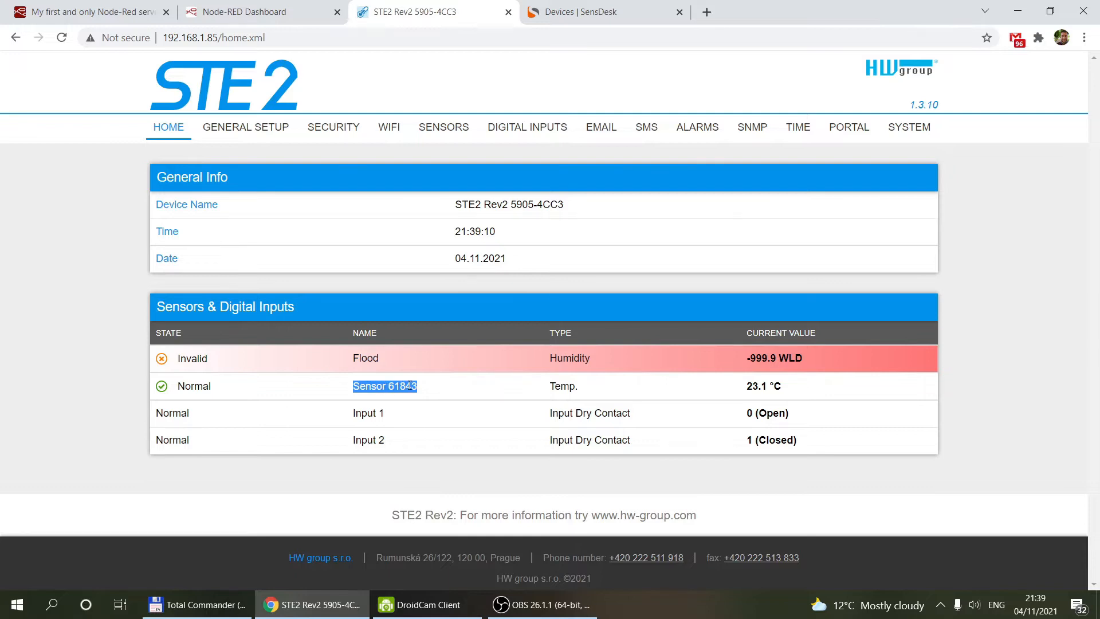
pyautogui.click(91, 11)
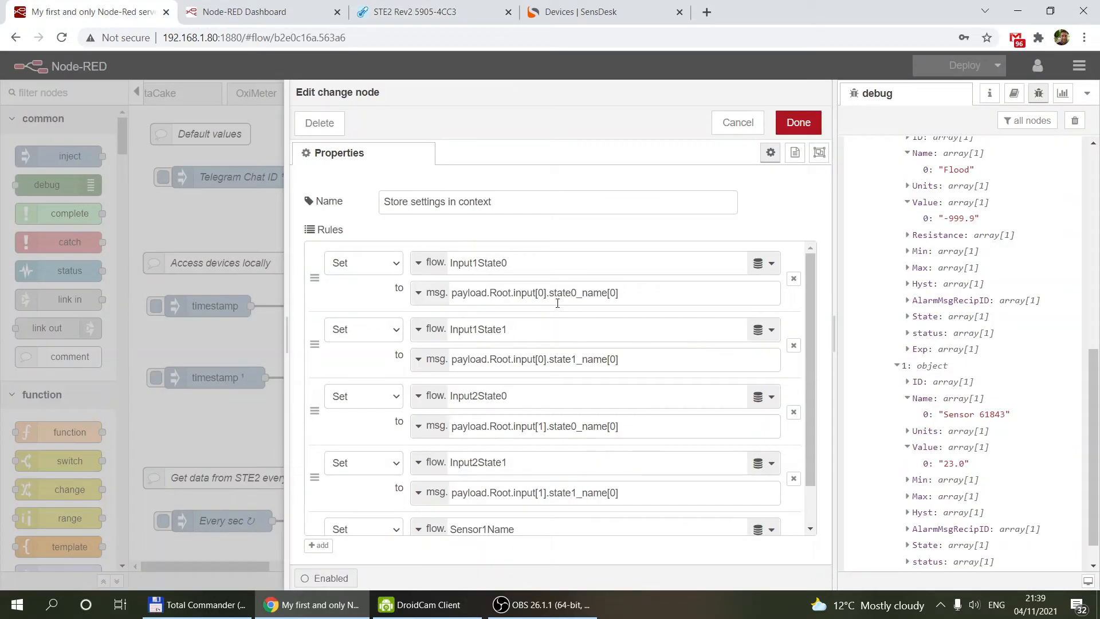
pyautogui.moveTo(806, 269); pyautogui.dragTo(810, 310)
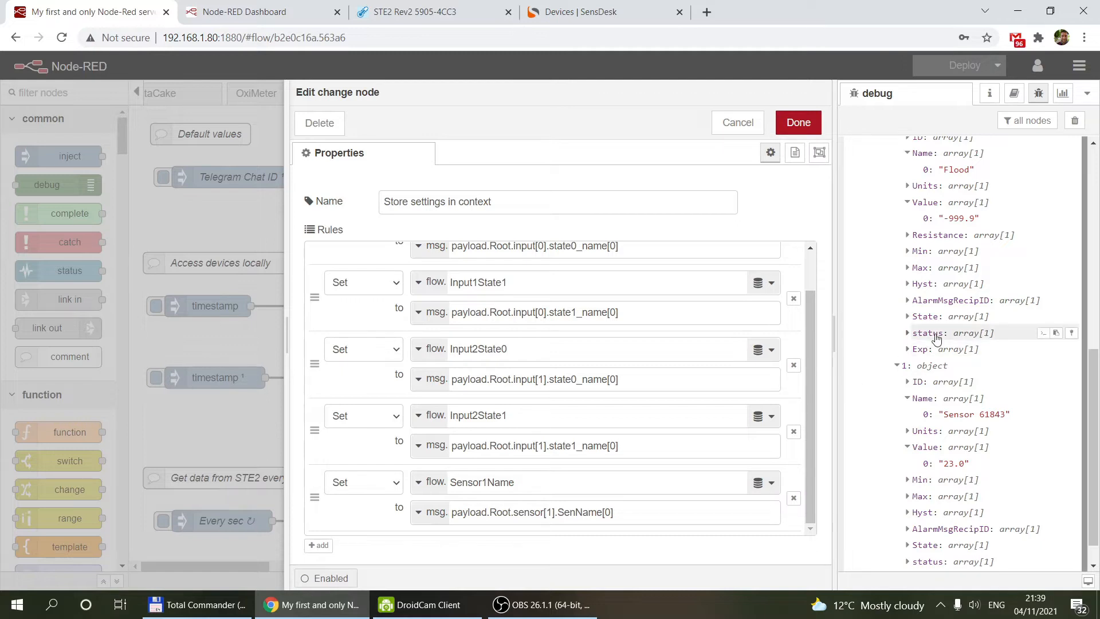
# Expand the Flood entry's AlarmMsgRecipID in the debug output and copy the path of its value
pyautogui.moveTo(840, 355); pyautogui.dragTo(828, 312)
pyautogui.click(896, 302)
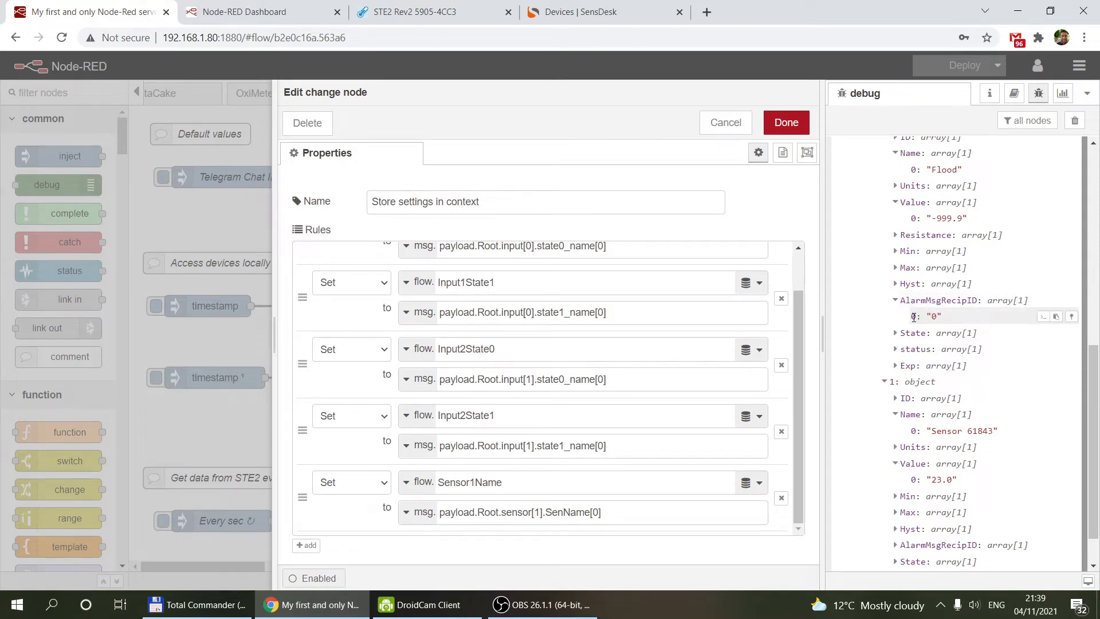
pyautogui.click(1042, 321)
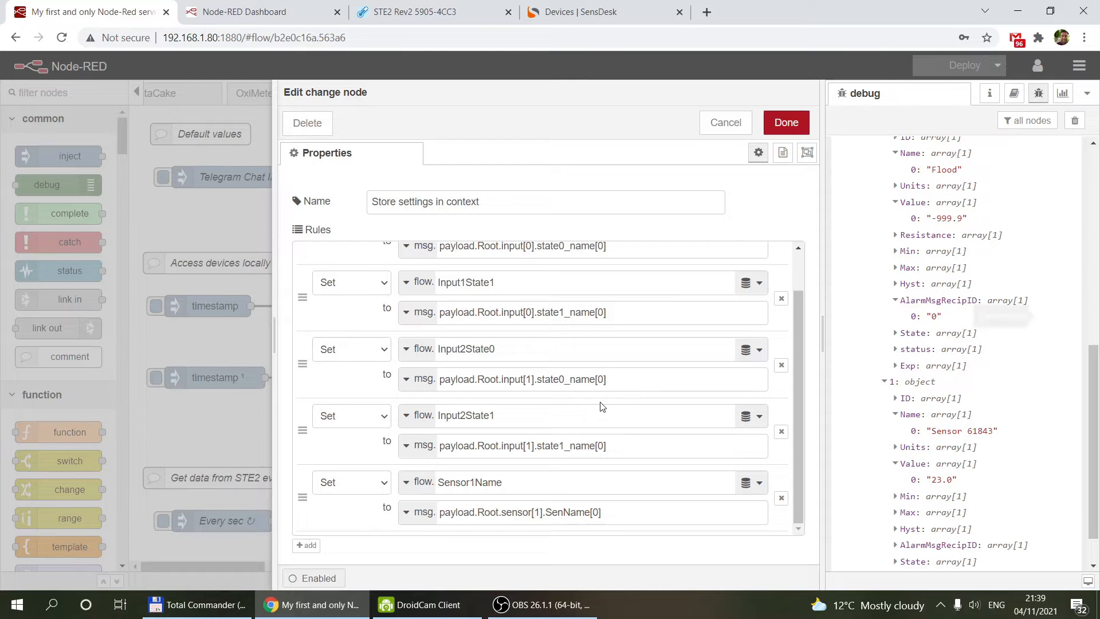
# Try adding a rule that sets msg.payload to msg.payload["val:Root"].SenSet[0].Entry[0].AlarmMsgRecipID[0], and discard the node changes
pyautogui.click(305, 545)
pyautogui.click(467, 511)
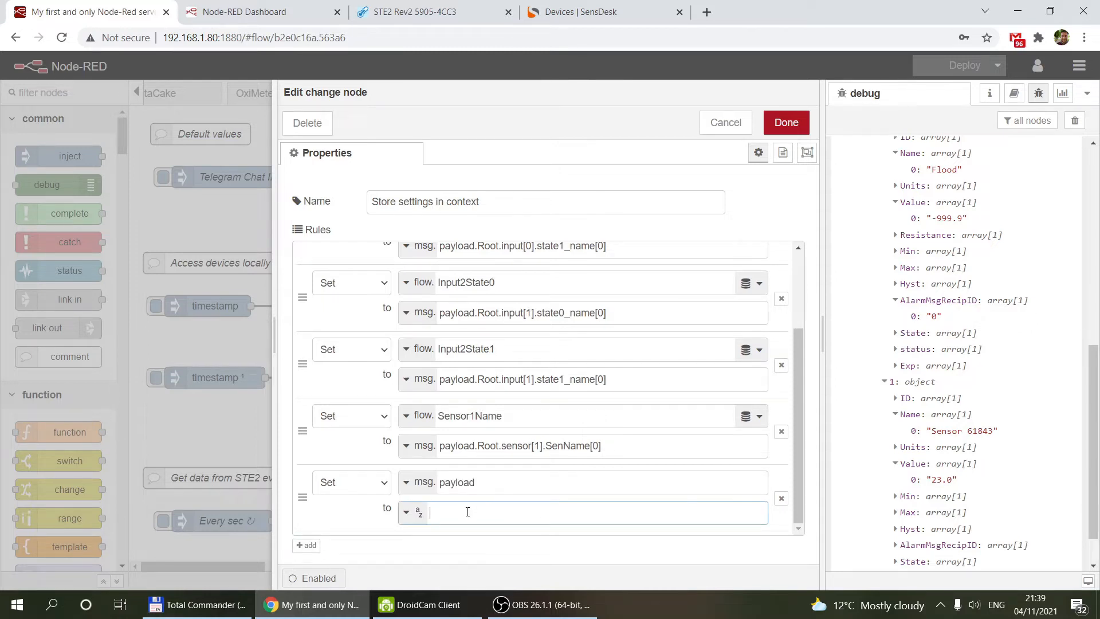
pyautogui.click(417, 512)
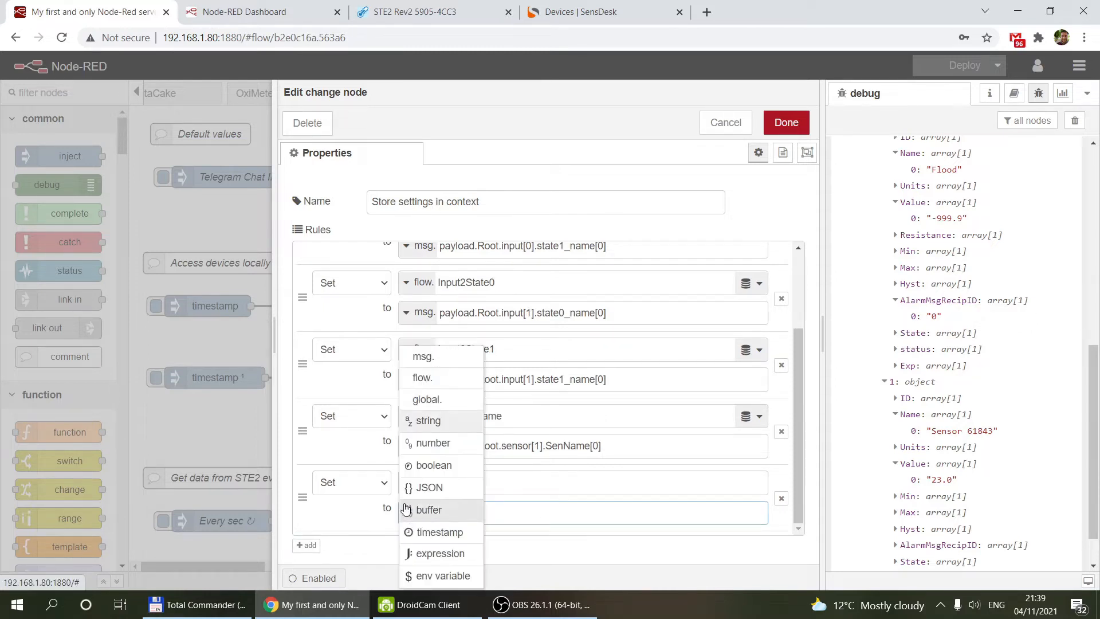
pyautogui.click(431, 357)
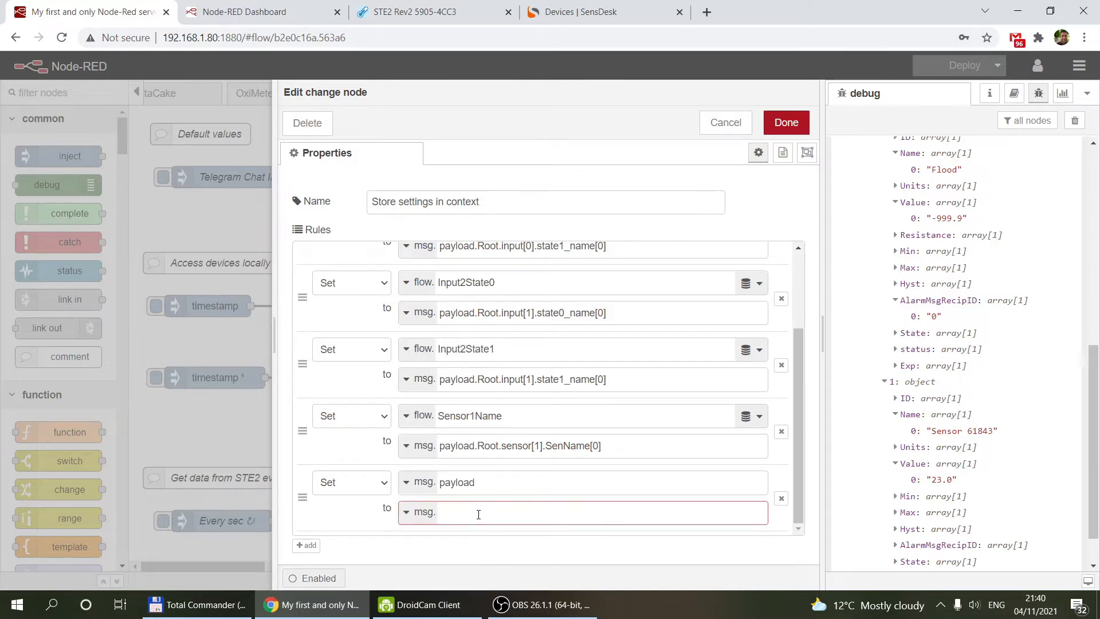
pyautogui.hotkey('ctrl', 'v')
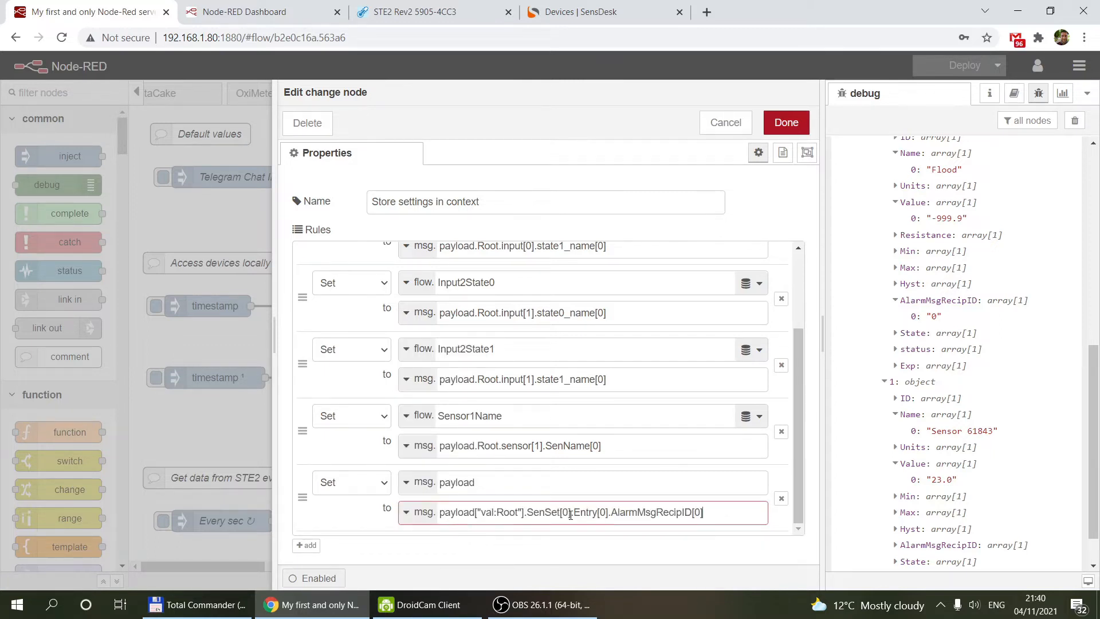
pyautogui.moveTo(720, 516); pyautogui.dragTo(428, 519)
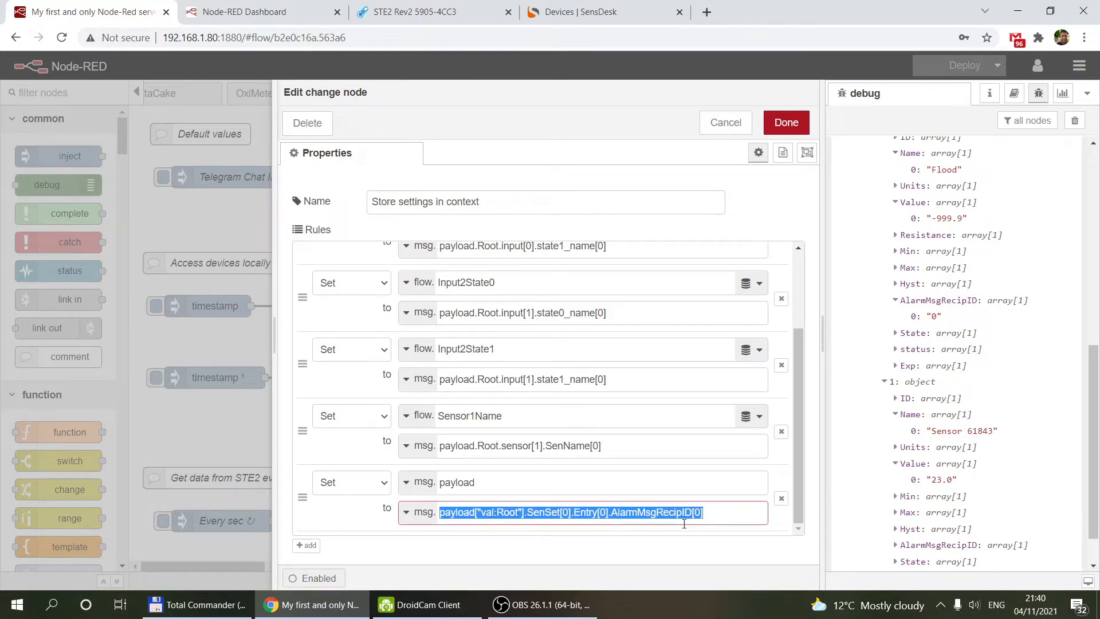
pyautogui.click(726, 122)
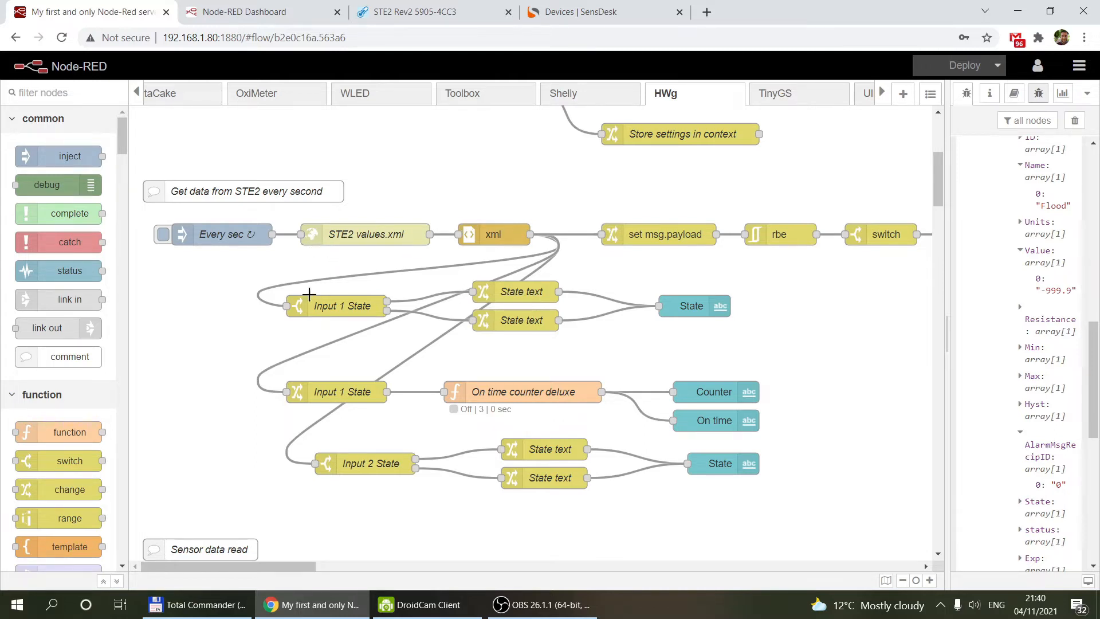
# Check Digital Input 1 on the HWg Demo dashboard and inspect the rules of its Input 1 State switch and upper State text nodes
pyautogui.click(264, 12)
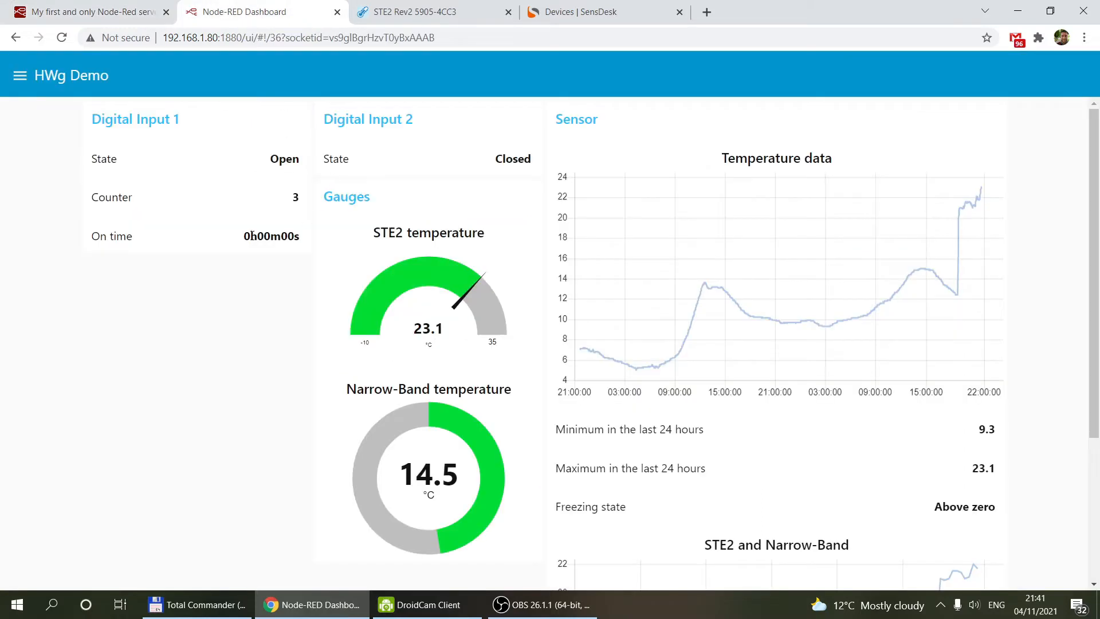
pyautogui.click(91, 12)
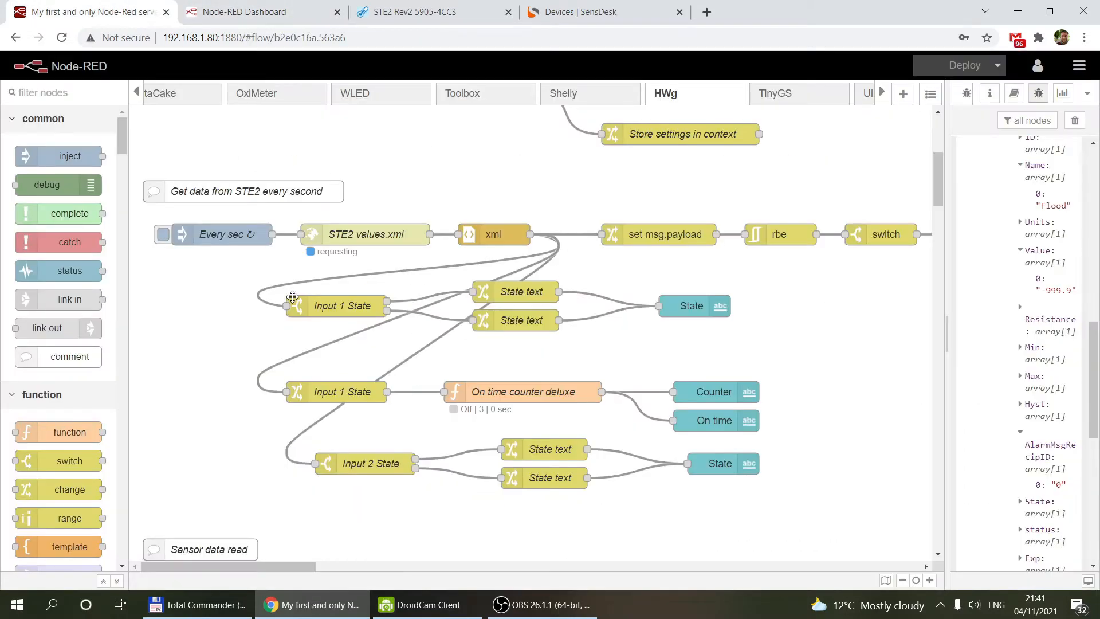
pyautogui.doubleClick(336, 308)
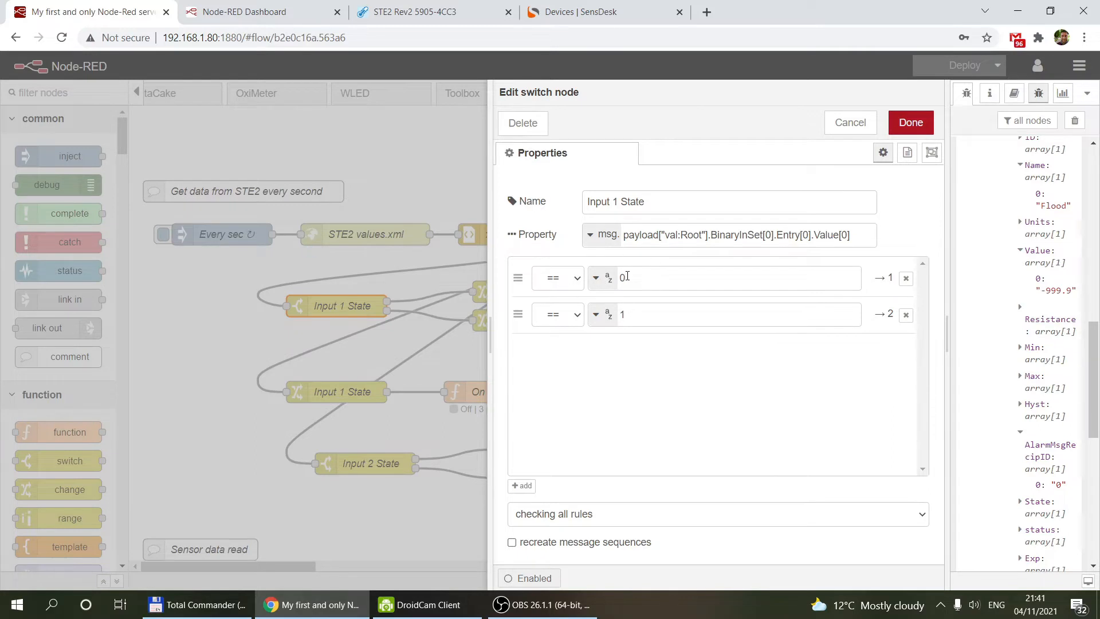
pyautogui.click(850, 123)
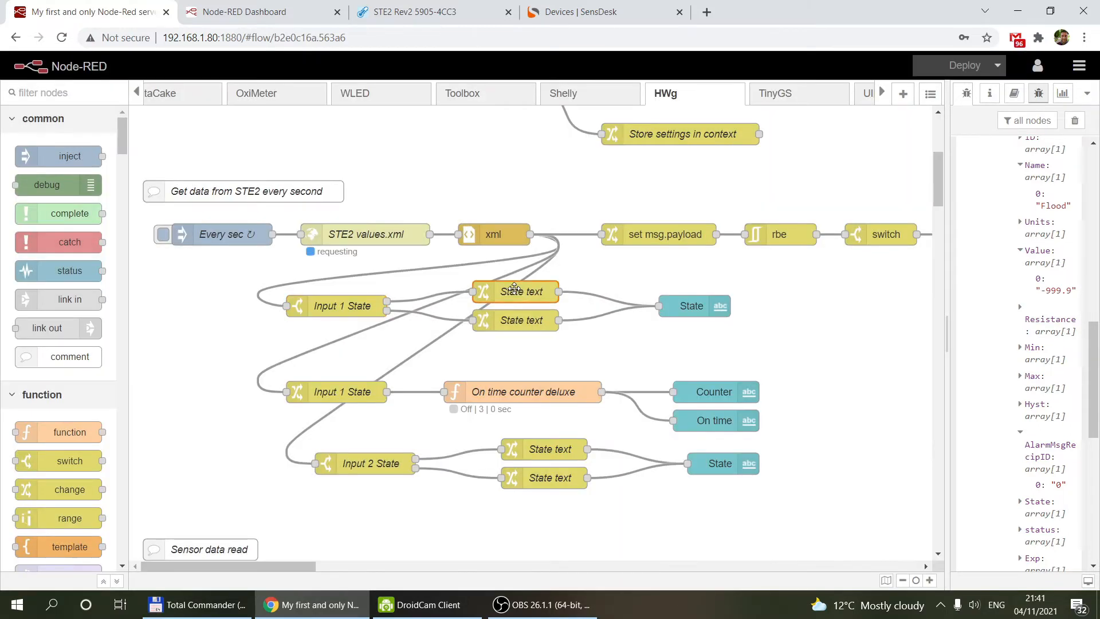
pyautogui.doubleClick(513, 290)
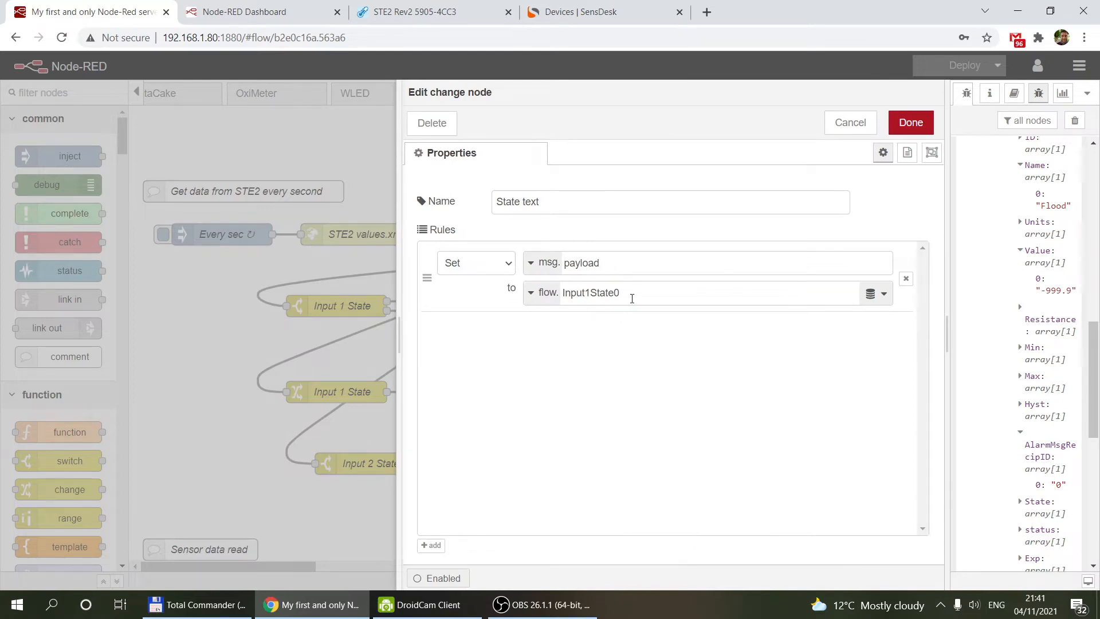
pyautogui.click(851, 123)
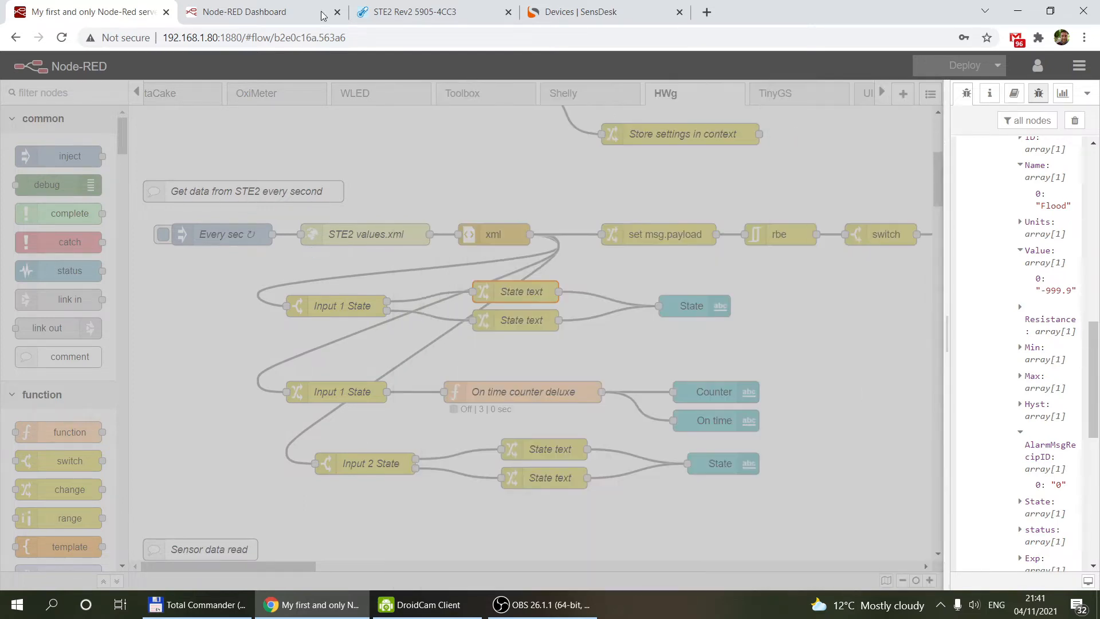
# Check the Digital Input 1 state on the dashboard and the Log 0 and Log 1 state names on the STE2 Digital Inputs page
pyautogui.click(252, 10)
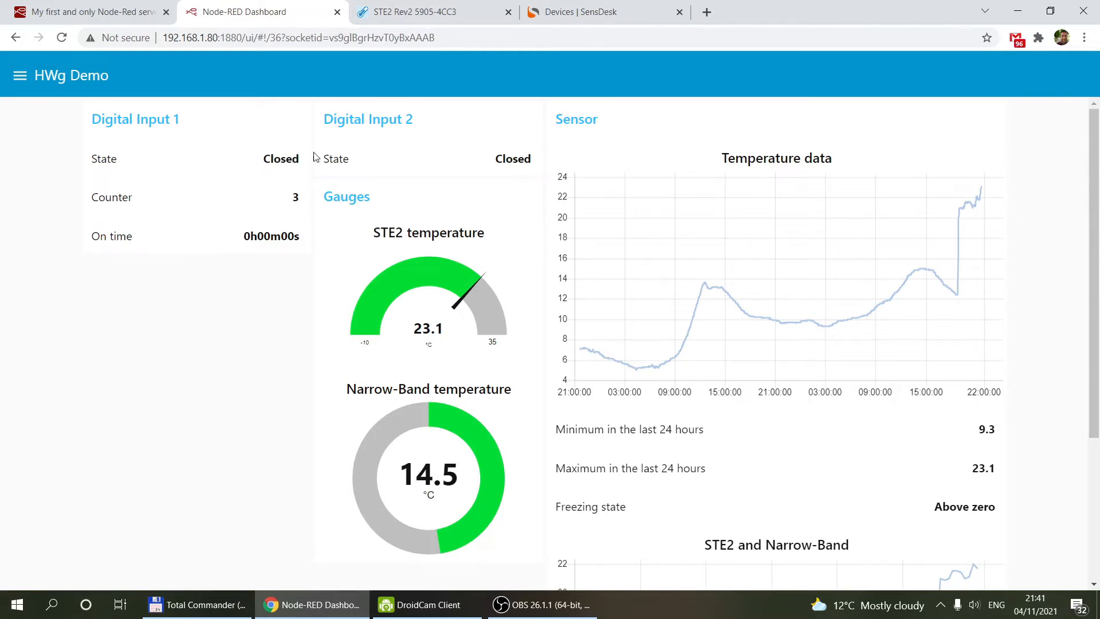
pyautogui.click(109, 11)
pyautogui.click(407, 11)
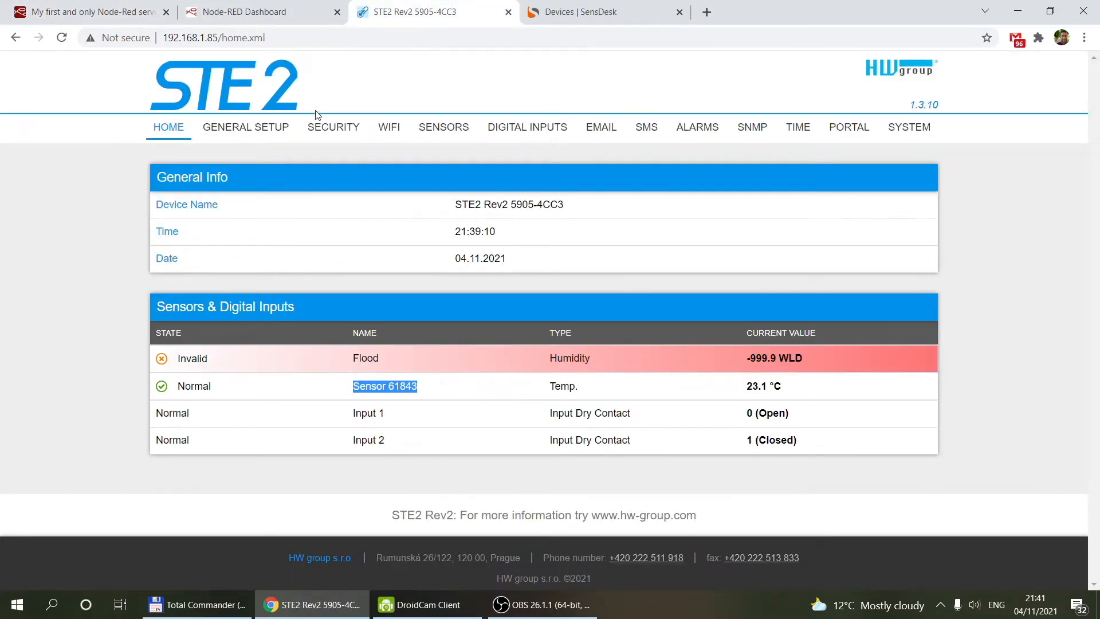
pyautogui.click(513, 135)
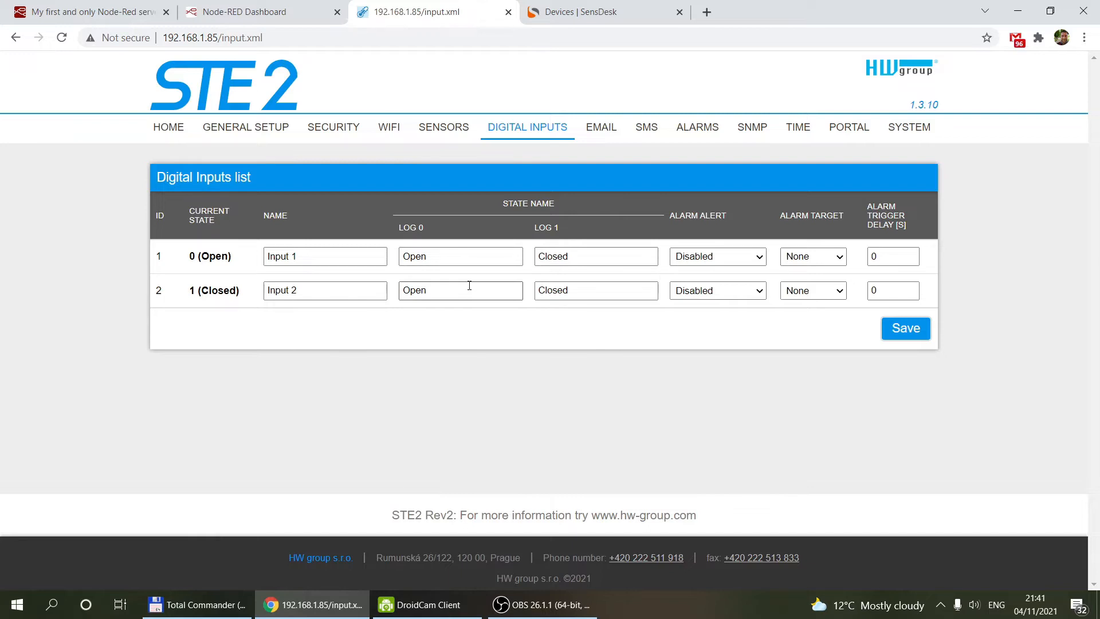
pyautogui.click(223, 11)
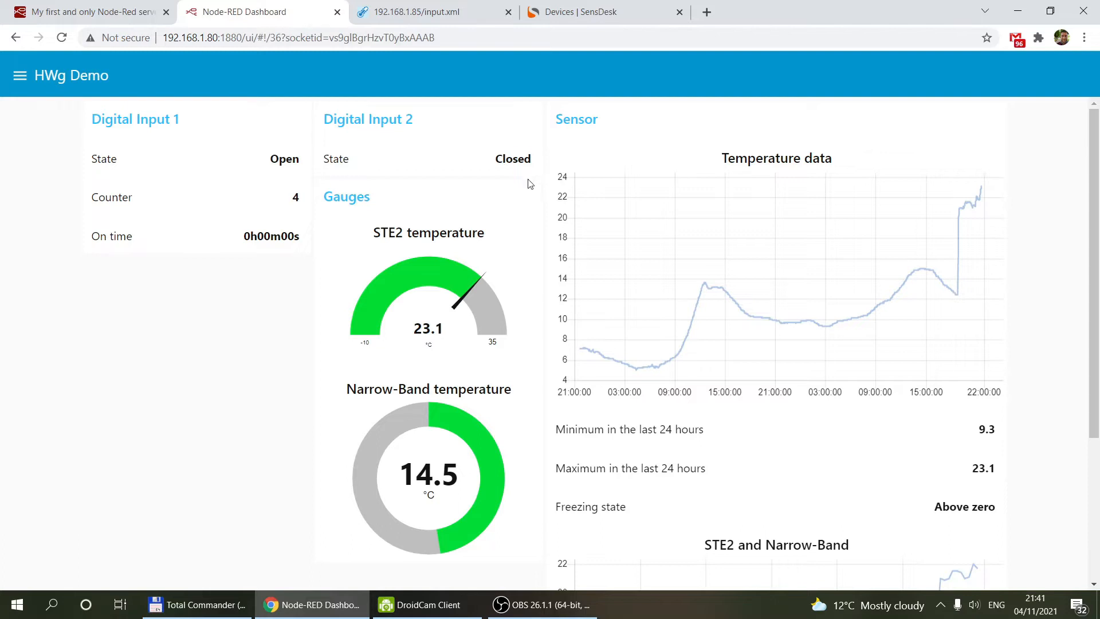
pyautogui.click(111, 12)
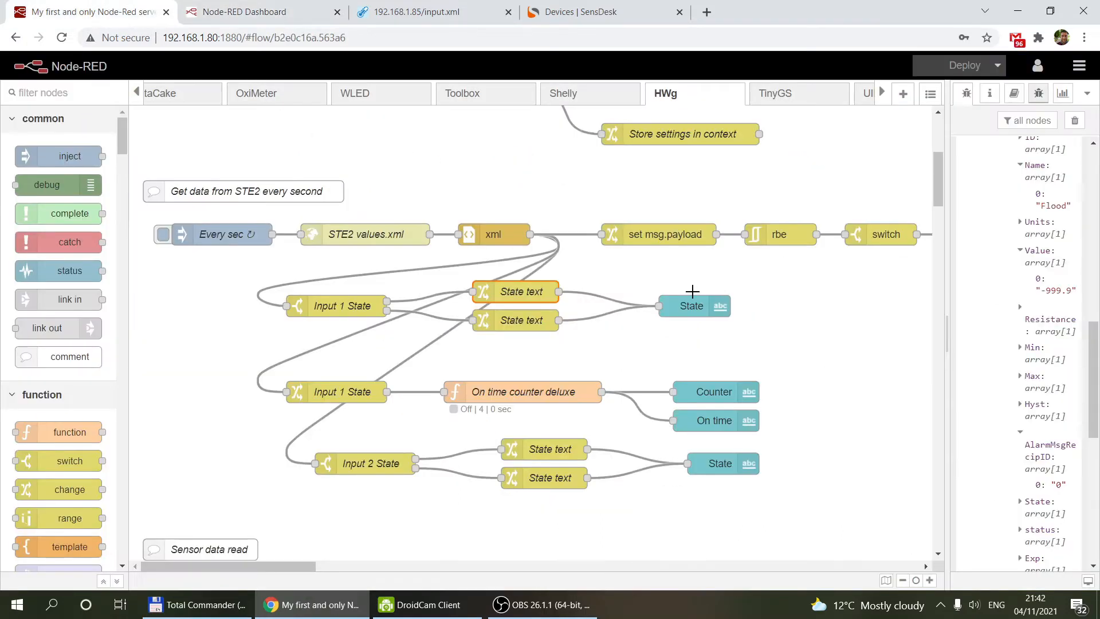
# Highlight the Input 2 State branch of the flow and check the Digital Input 2 group on the HWg Demo dashboard
pyautogui.moveTo(280, 425); pyautogui.dragTo(784, 514)
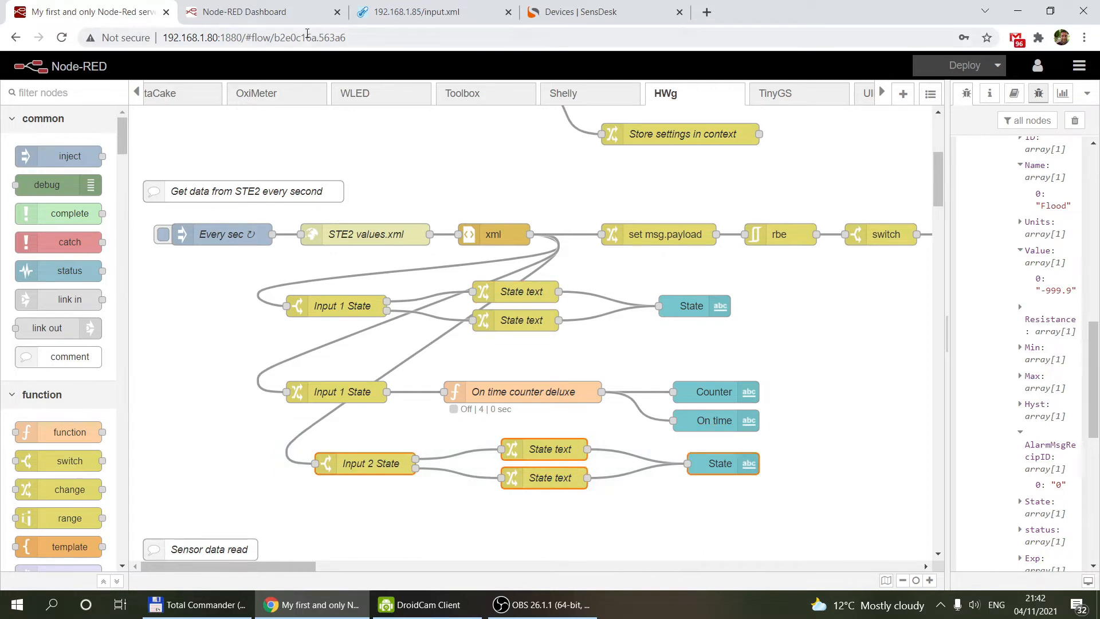
pyautogui.click(308, 11)
pyautogui.click(146, 14)
# Inspect the code of the On time counter deluxe function node, including its counter reset and on/off handling
pyautogui.doubleClick(513, 392)
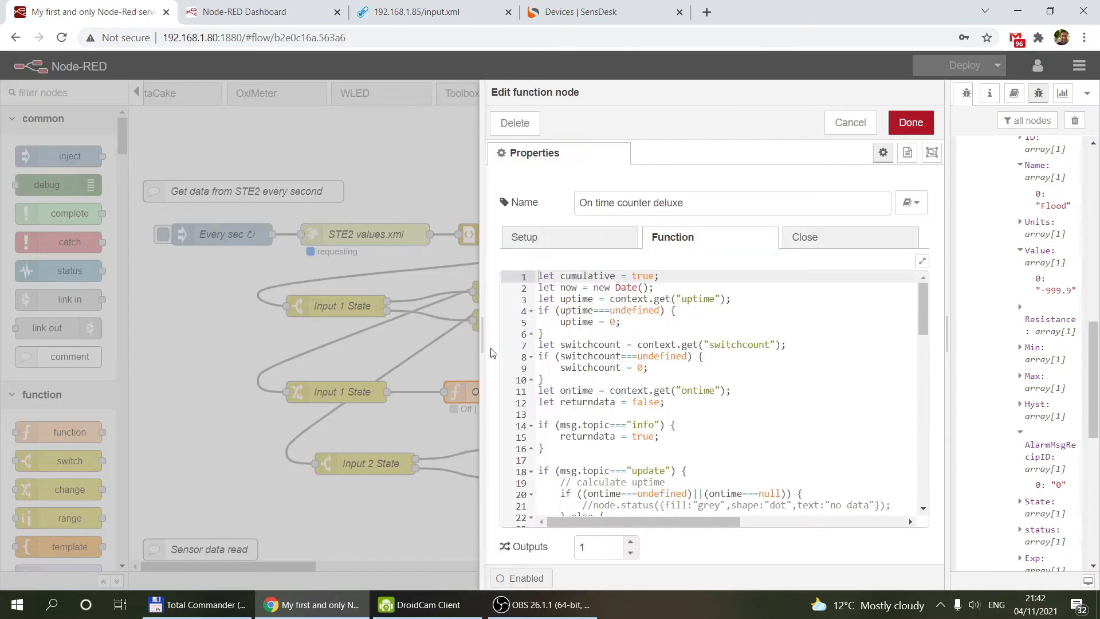
pyautogui.moveTo(481, 341); pyautogui.dragTo(234, 343)
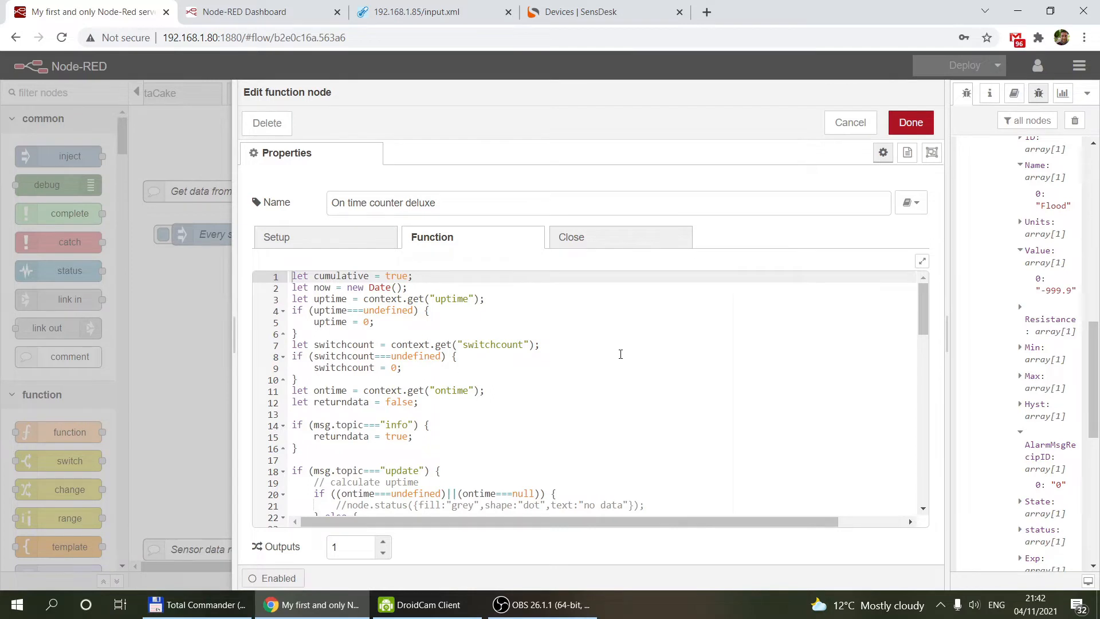
pyautogui.scroll(-5, 620, 354)
pyautogui.scroll(-5, 620, 354)
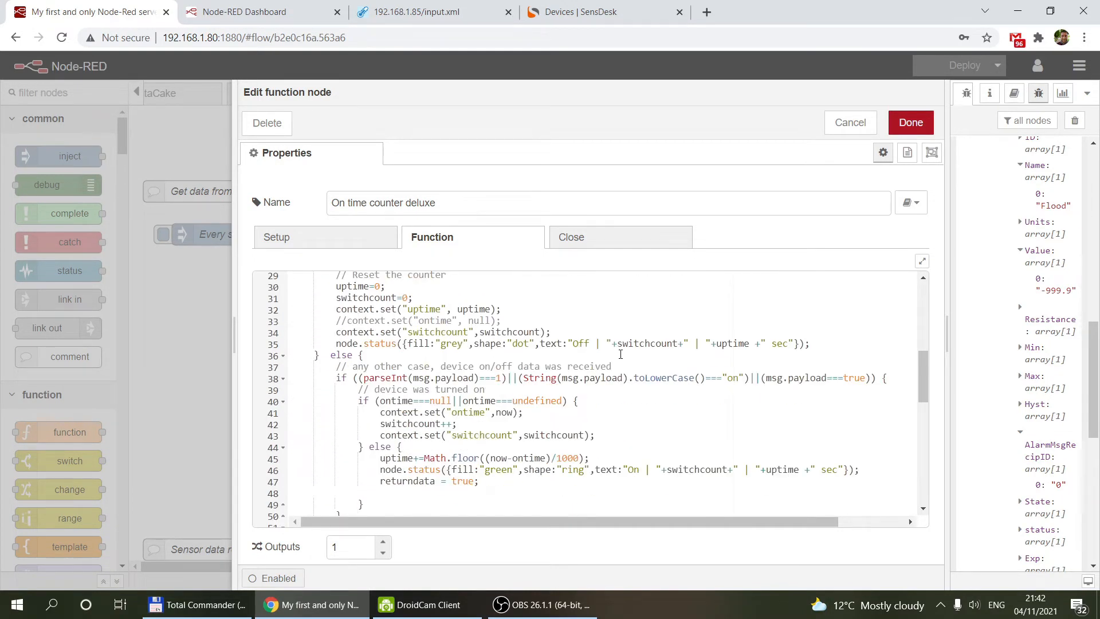
pyautogui.click(835, 122)
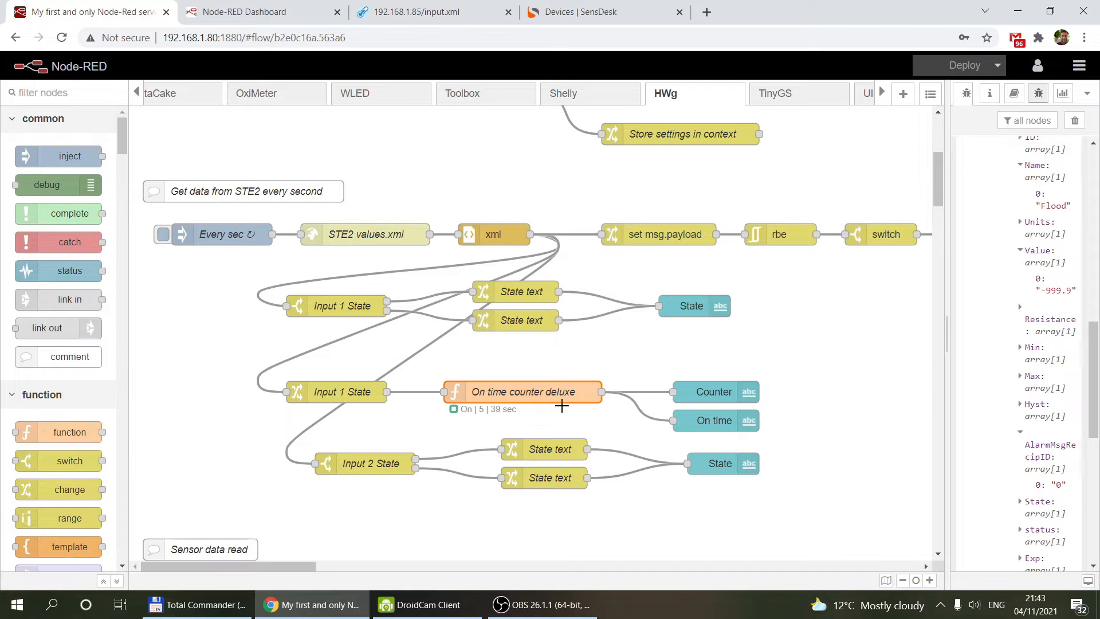
# Check the Counter and On time values of Digital Input 1 on the HWg Demo dashboard
pyautogui.click(252, 12)
pyautogui.moveTo(93, 197); pyautogui.dragTo(317, 240)
pyautogui.click(196, 221)
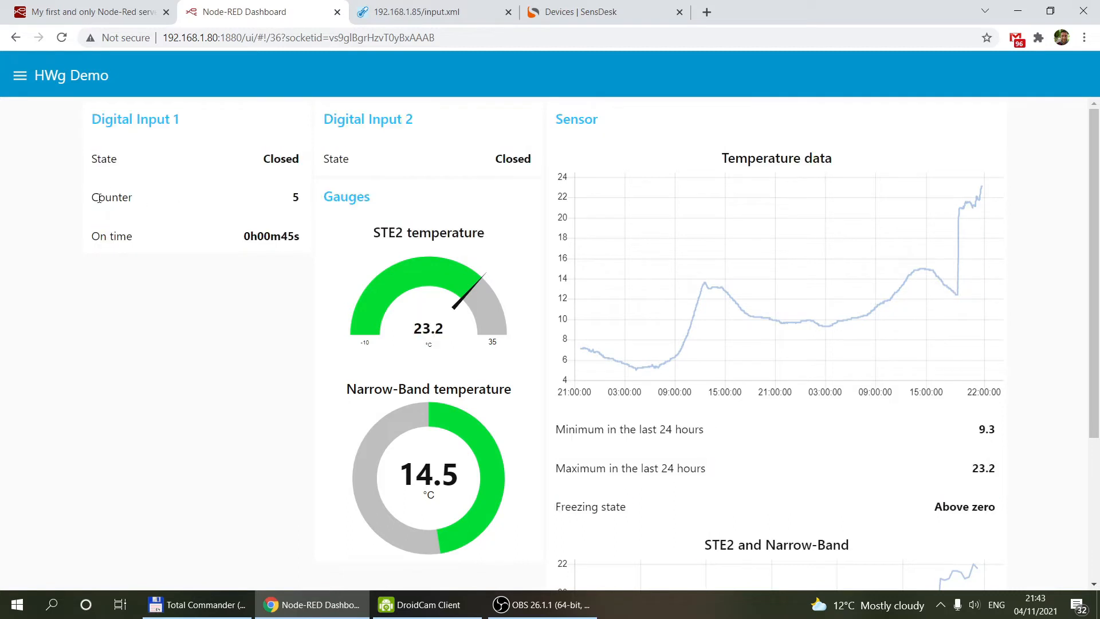
# Inspect the rules of the set msg.payload and switch nodes in the every-second Telegram notification branch of the HWg flow
pyautogui.click(82, 9)
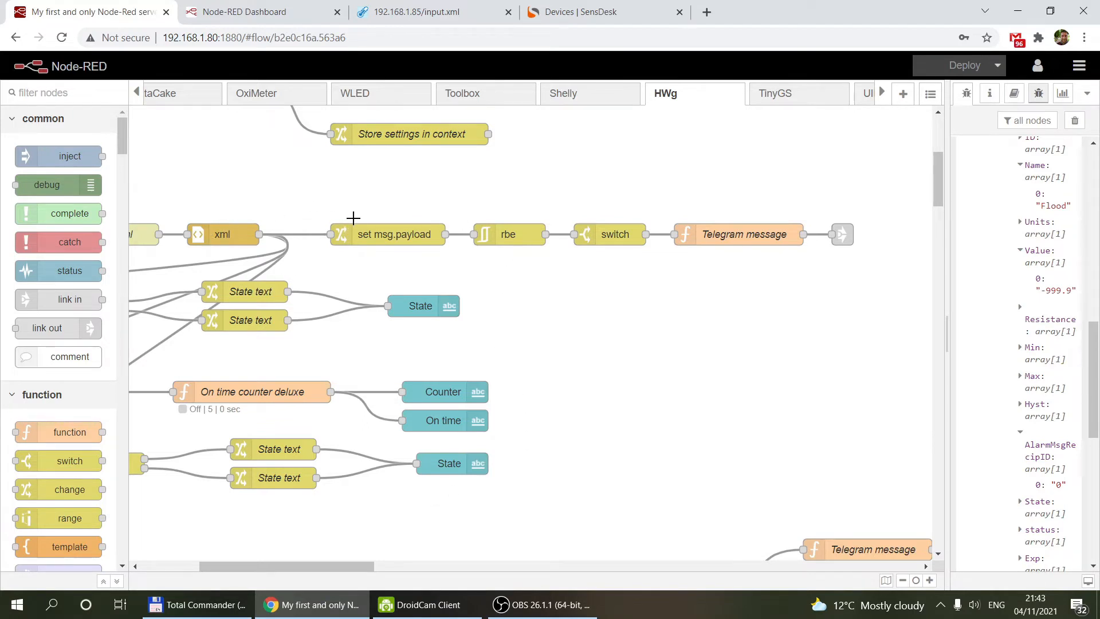
pyautogui.moveTo(307, 211); pyautogui.dragTo(468, 271)
pyautogui.doubleClick(386, 230)
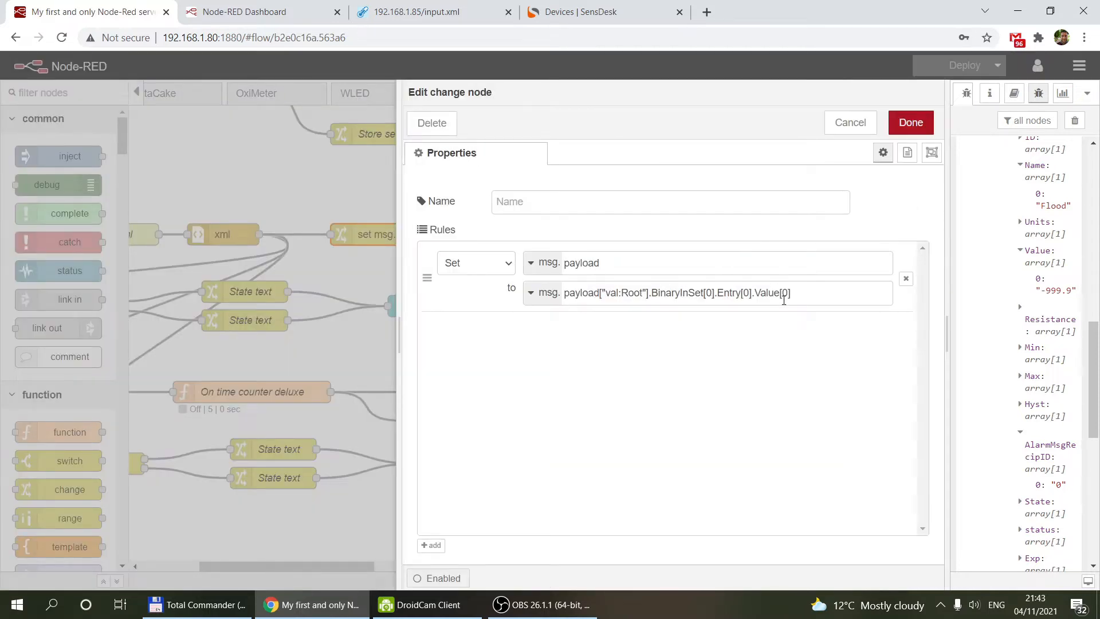
pyautogui.click(847, 121)
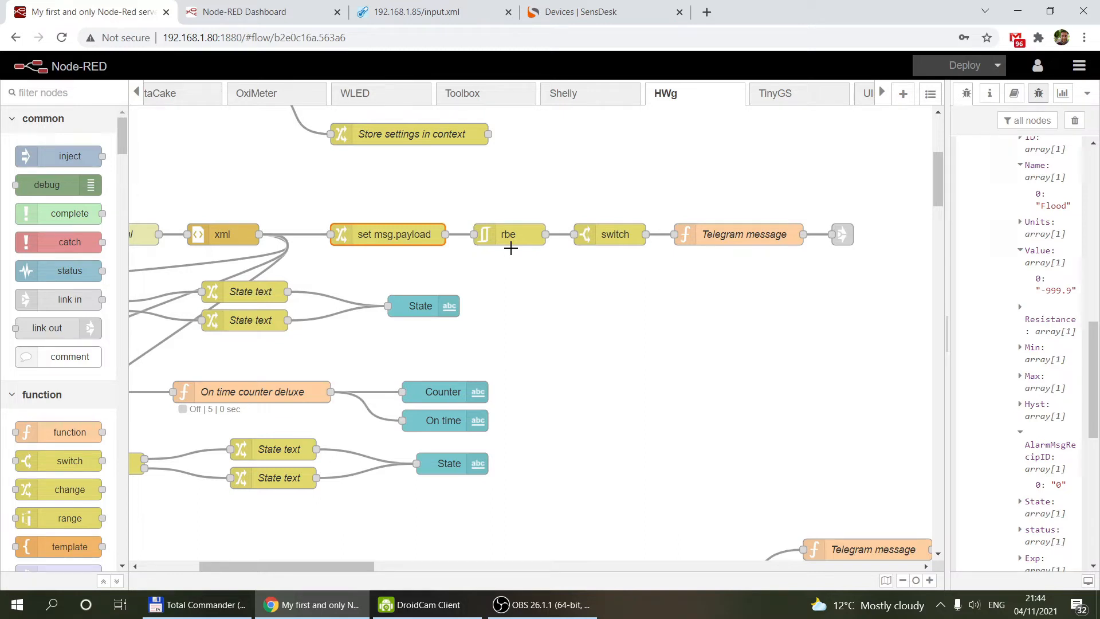
pyautogui.doubleClick(616, 234)
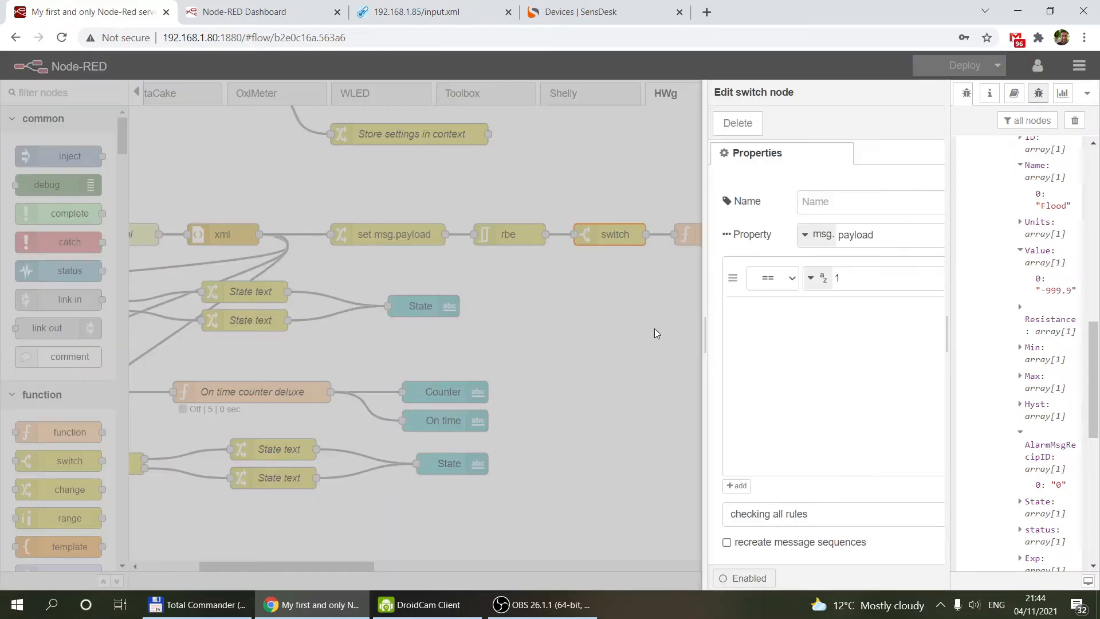
pyautogui.click(848, 121)
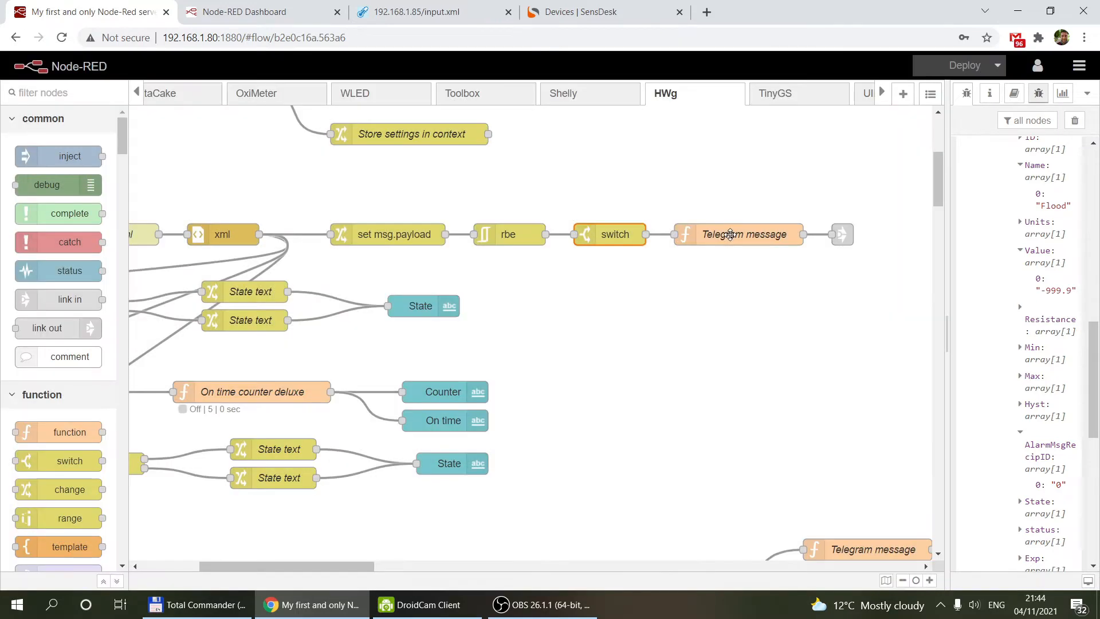
# Inspect the Telegram message function after the switch node, highlighting its message content text and checking the chat ID line
pyautogui.doubleClick(732, 238)
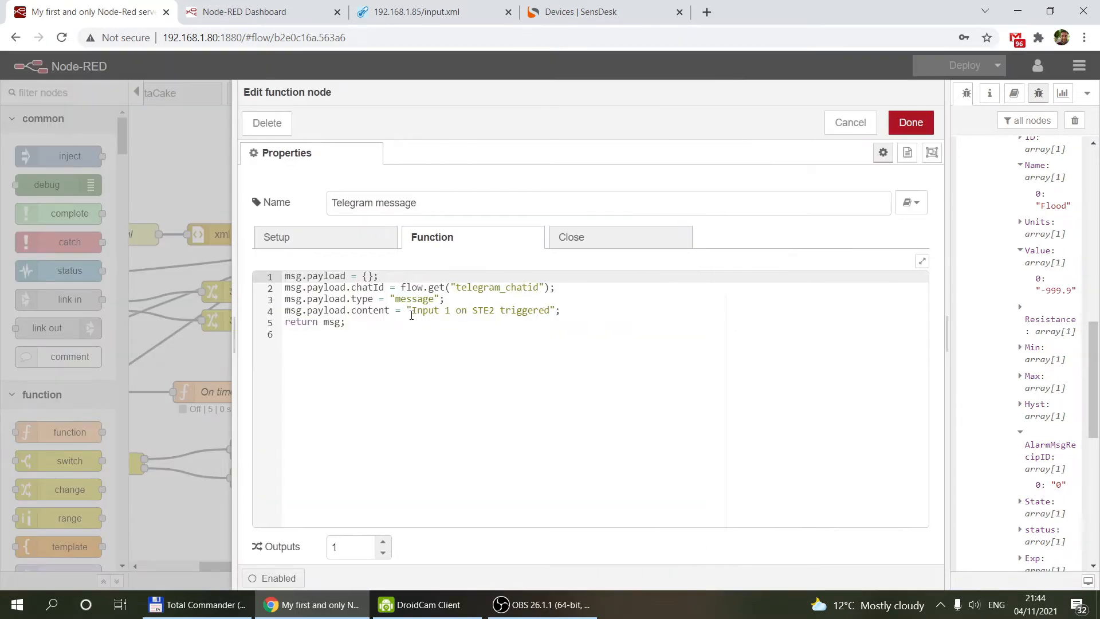
pyautogui.moveTo(411, 312); pyautogui.dragTo(553, 311)
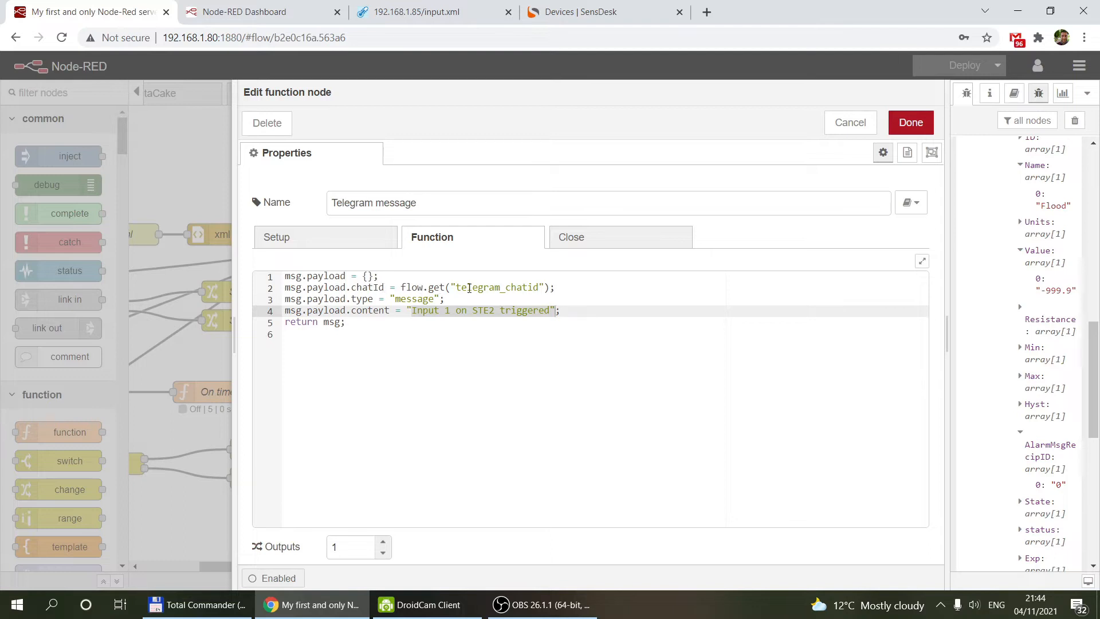
pyautogui.click(560, 289)
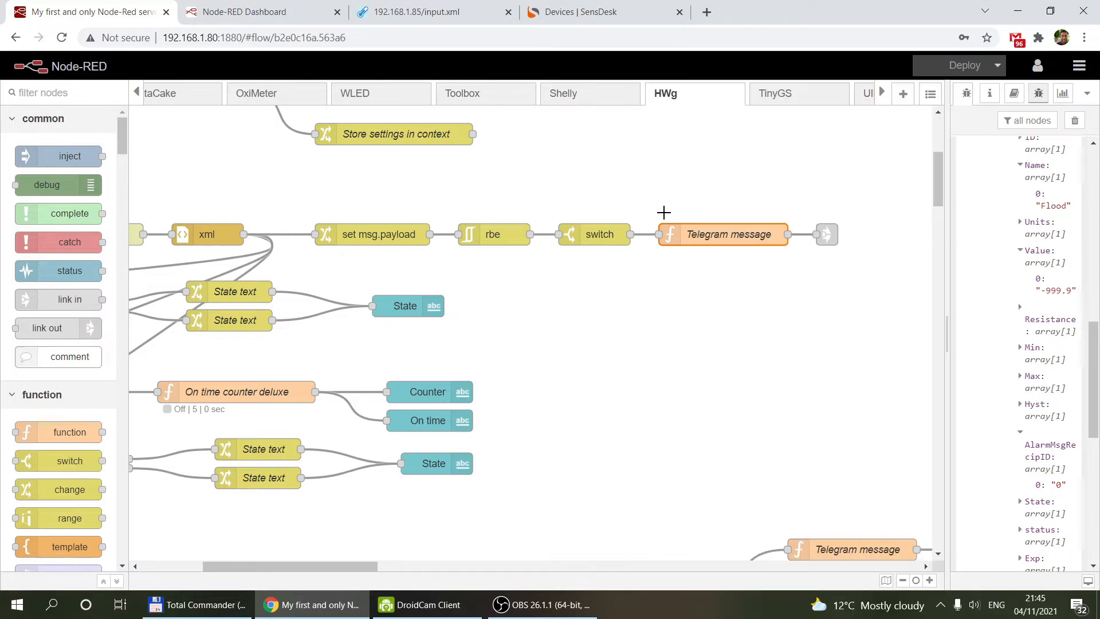
# Compare the every-second STE2 flow with the every-minute Sensor data read flow, and check the HWg Demo dashboard
pyautogui.moveTo(311, 565); pyautogui.dragTo(230, 565)
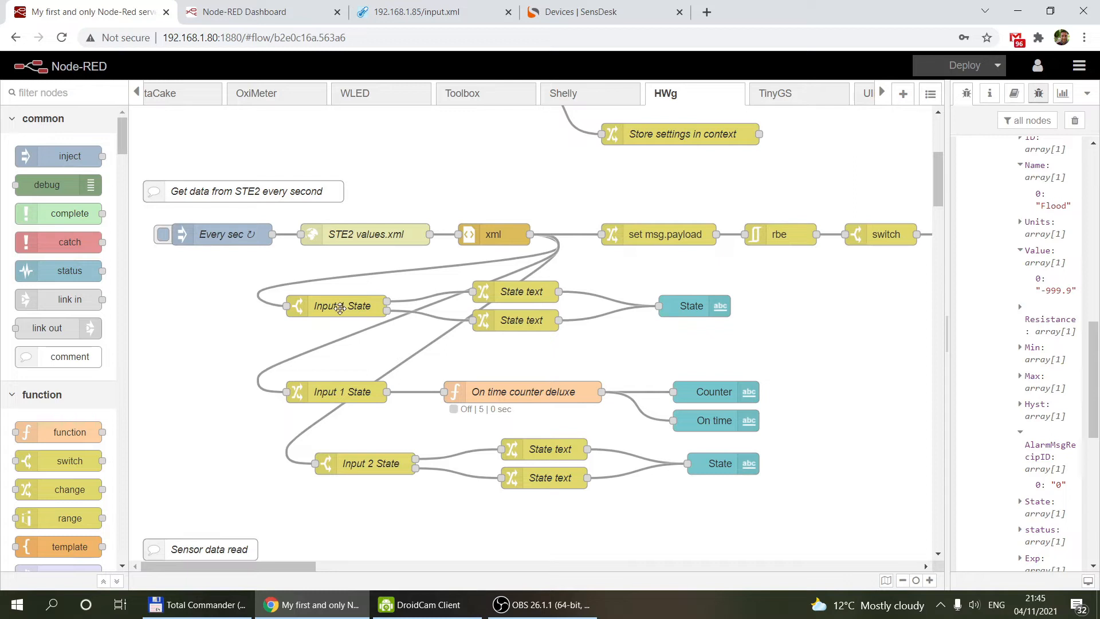
pyautogui.scroll(-6, 338, 309)
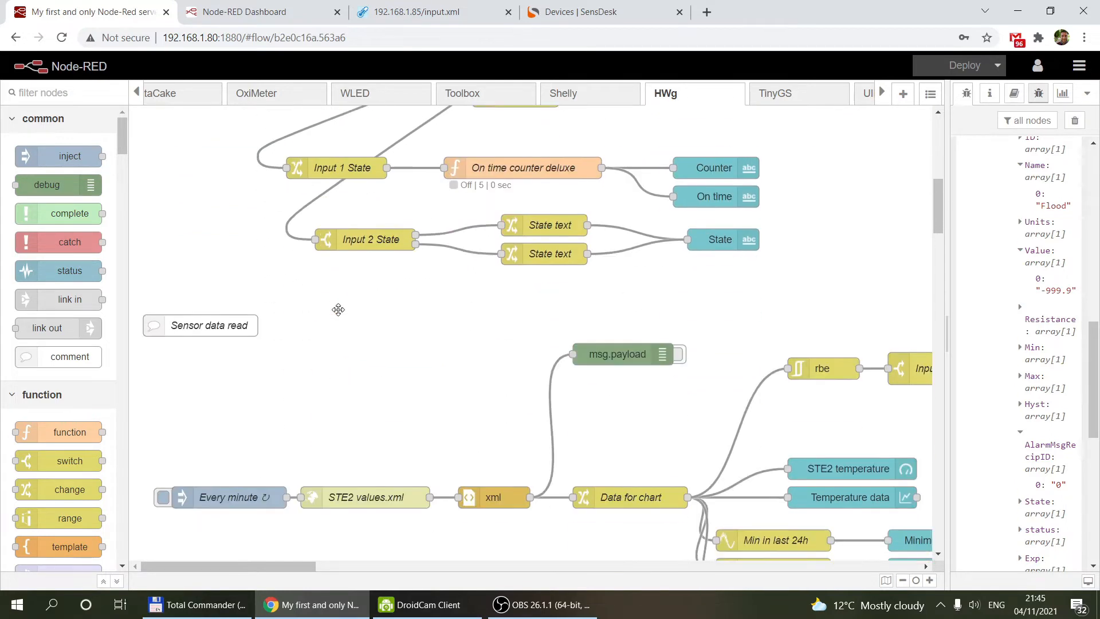
pyautogui.scroll(6, 338, 309)
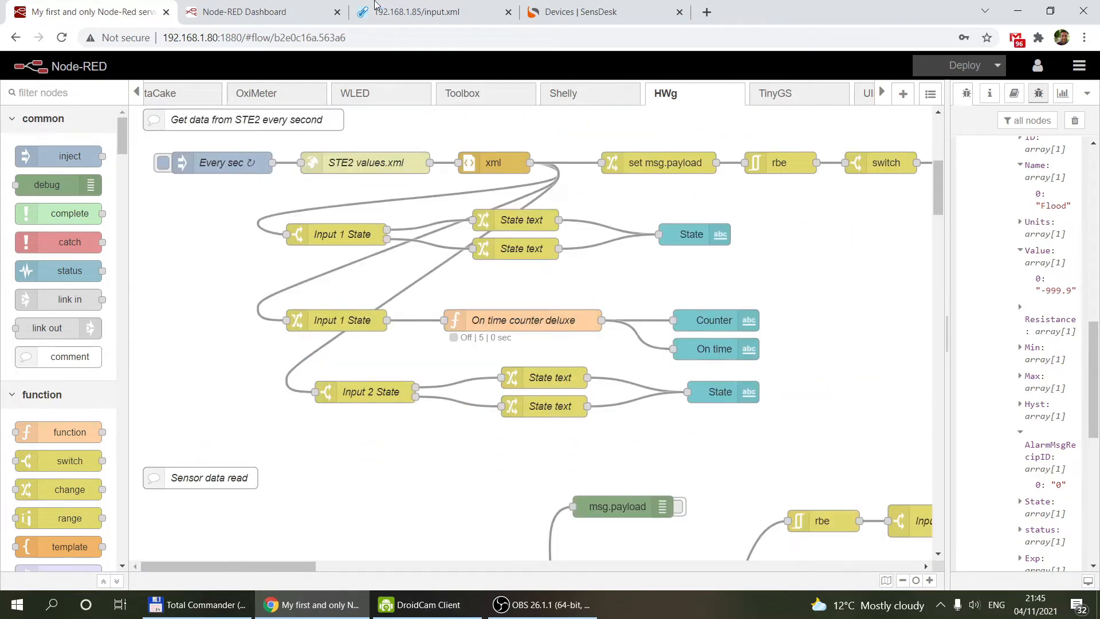
pyautogui.click(258, 12)
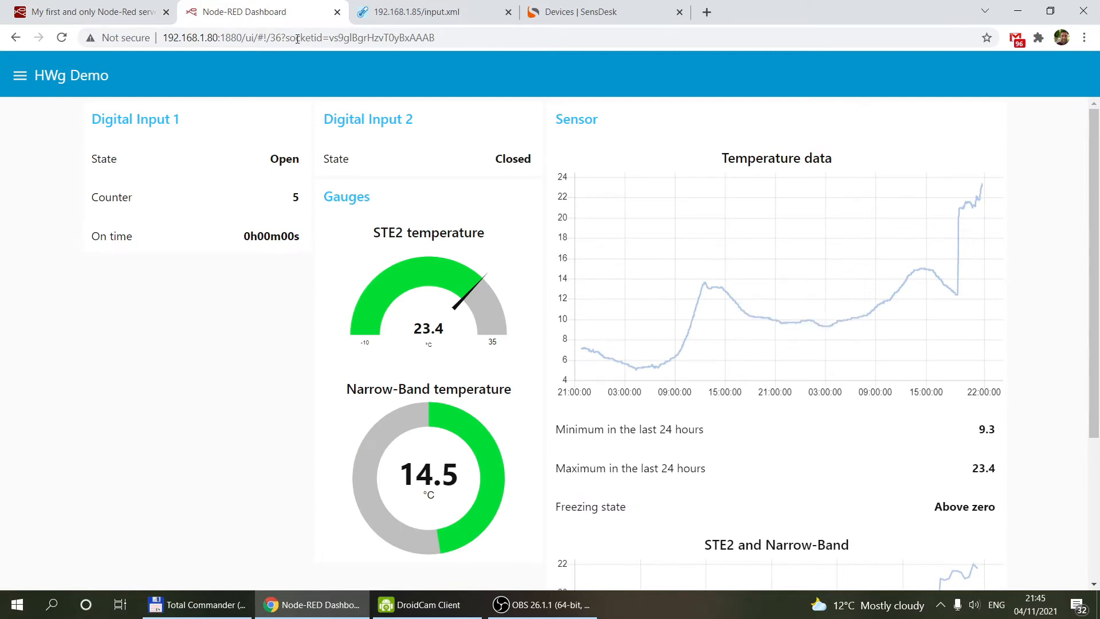
pyautogui.click(114, 10)
pyautogui.scroll(-4, 438, 339)
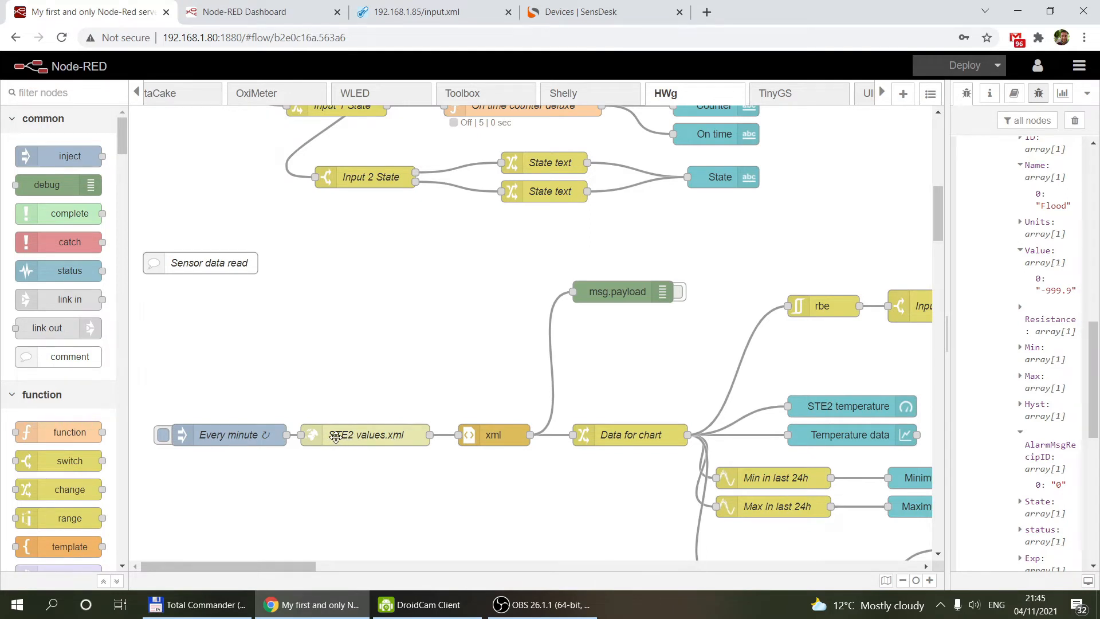
pyautogui.scroll(3, 335, 440)
pyautogui.scroll(3, 336, 219)
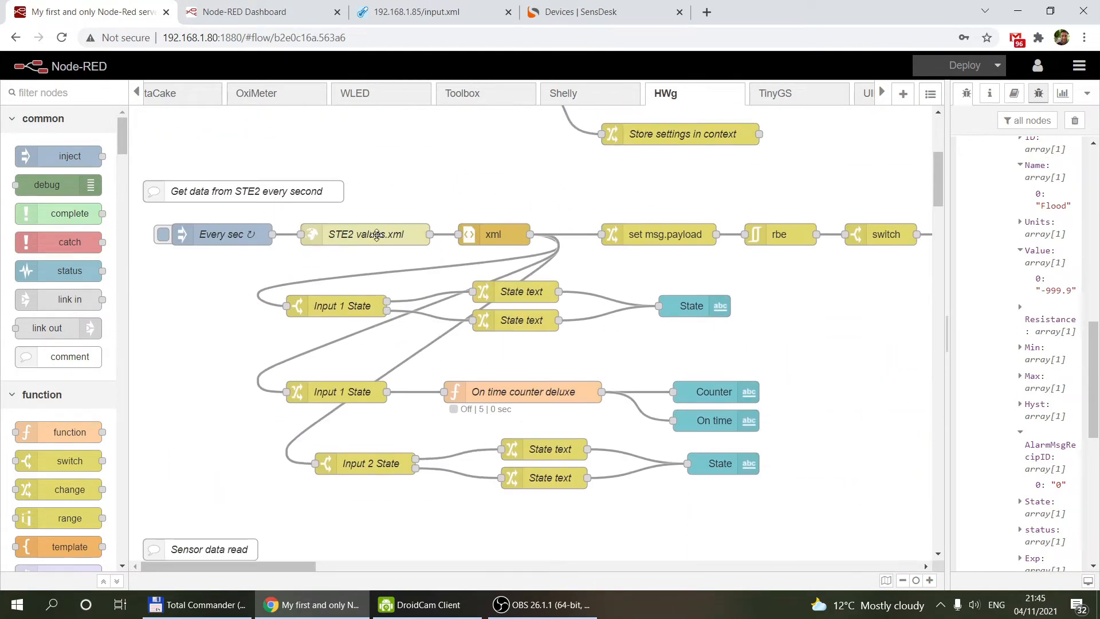
pyautogui.scroll(-5, 343, 321)
pyautogui.scroll(-2, 380, 351)
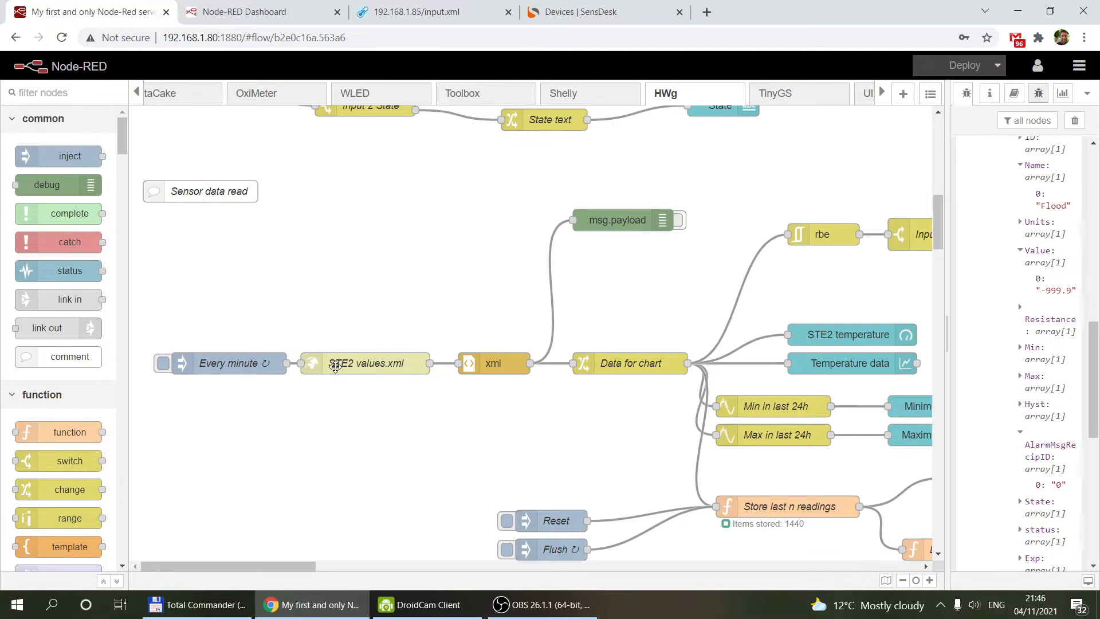
# Inspect the topic and payload rules of the Data for chart node in the Sensor data read flow
pyautogui.moveTo(287, 565)
pyautogui.mouseDown()
pyautogui.moveTo(316, 568)
pyautogui.moveTo(296, 576)
pyautogui.mouseUp()
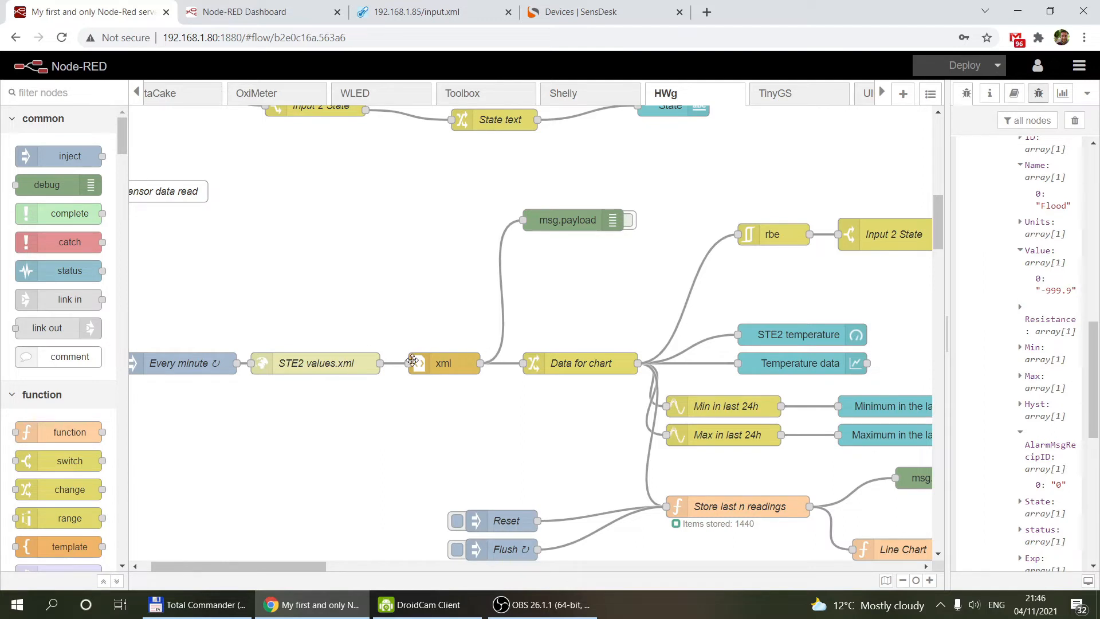
pyautogui.doubleClick(570, 370)
pyautogui.press('Escape')
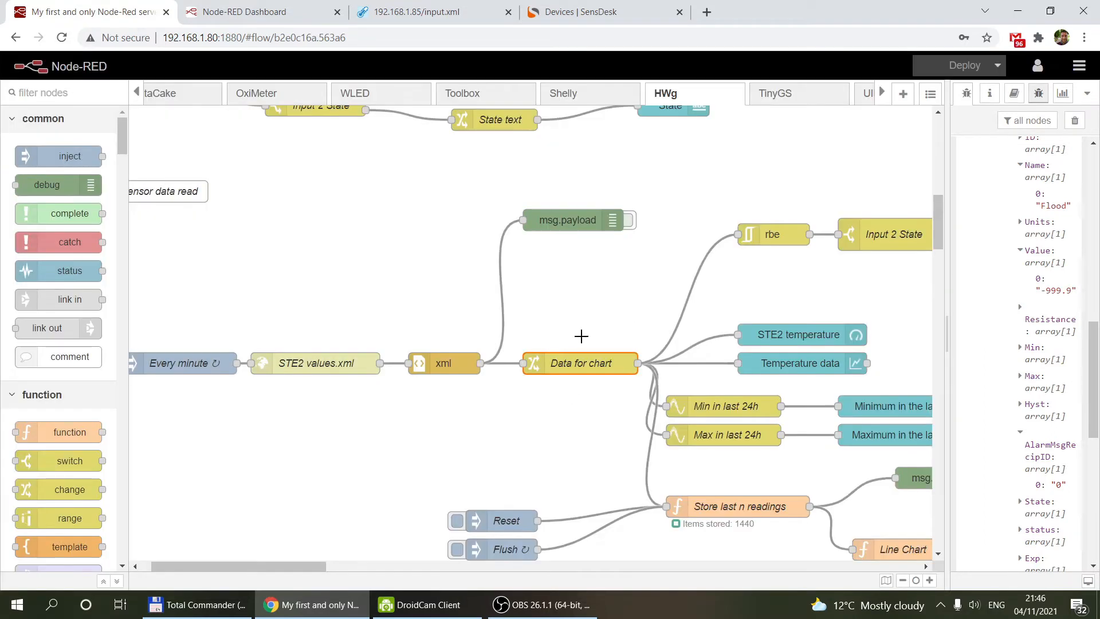
pyautogui.doubleClick(594, 363)
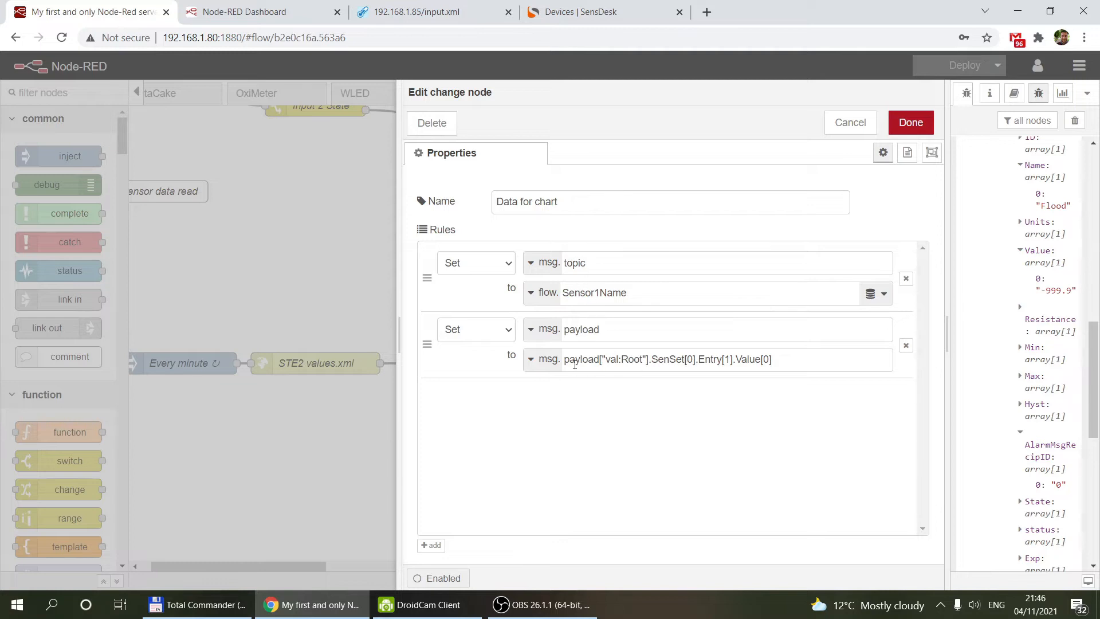
pyautogui.click(843, 125)
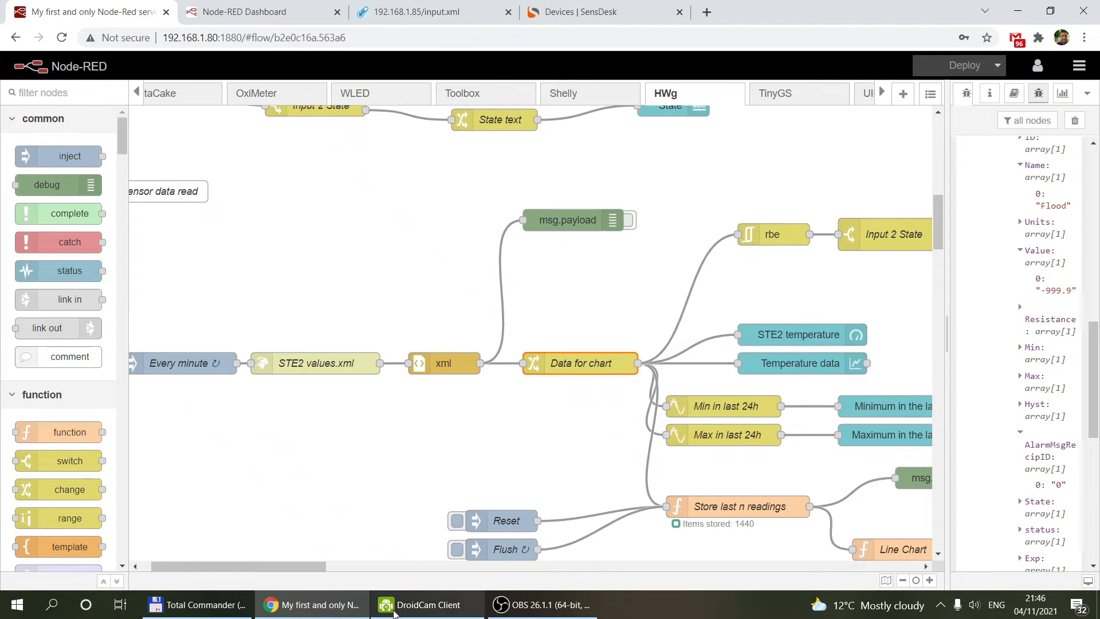
# Inspect the type, units, range and sector settings of the STE2 temperature gauge node
pyautogui.moveTo(290, 566); pyautogui.dragTo(310, 565)
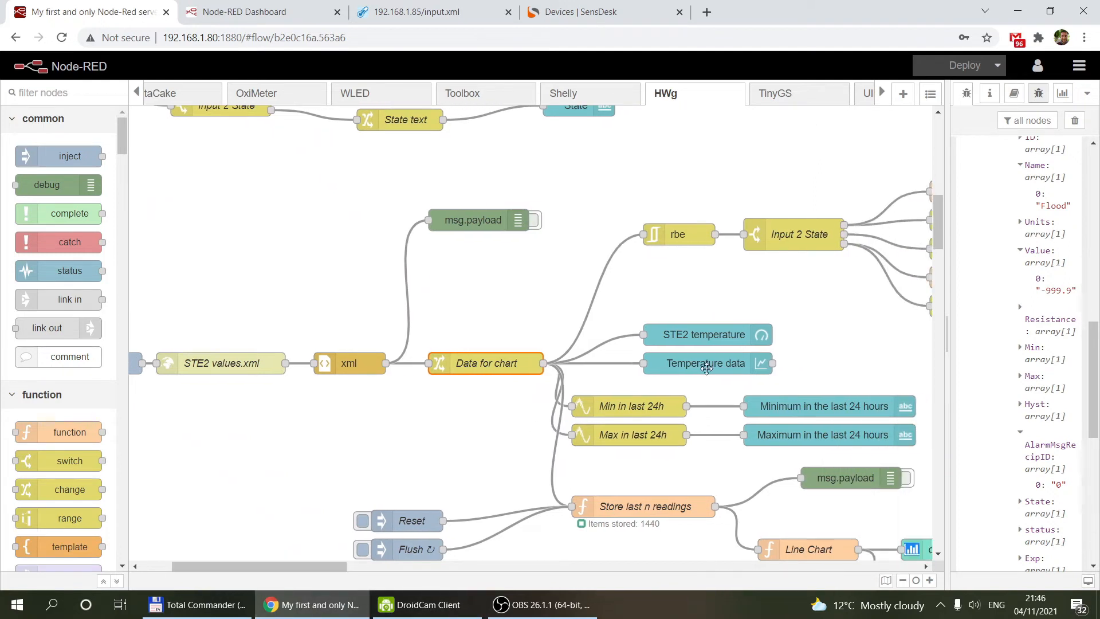
pyautogui.doubleClick(679, 334)
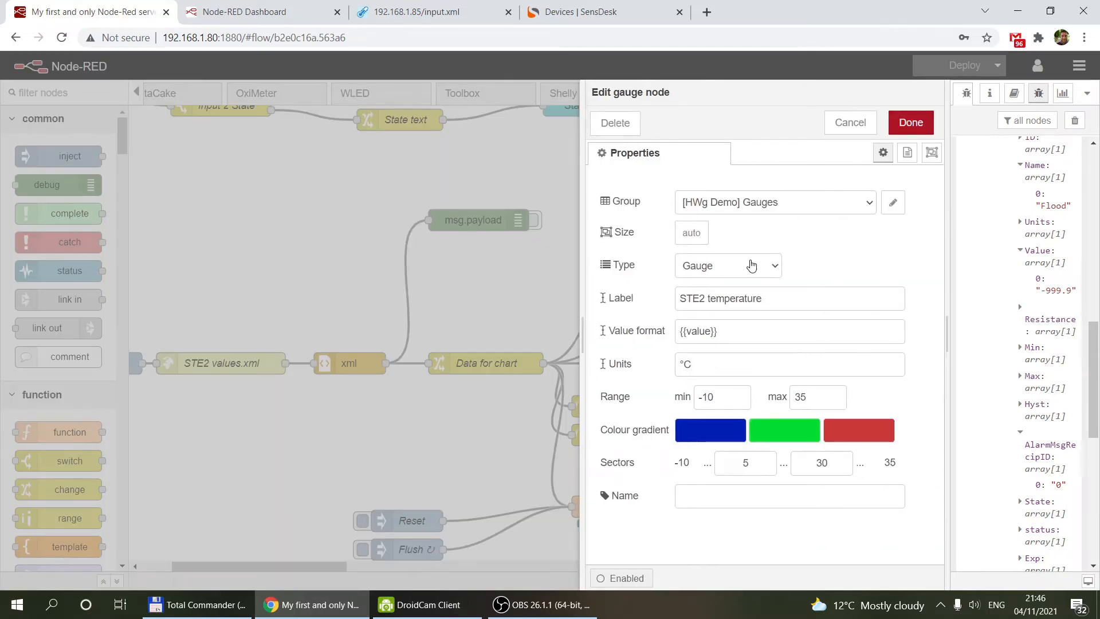
pyautogui.click(832, 122)
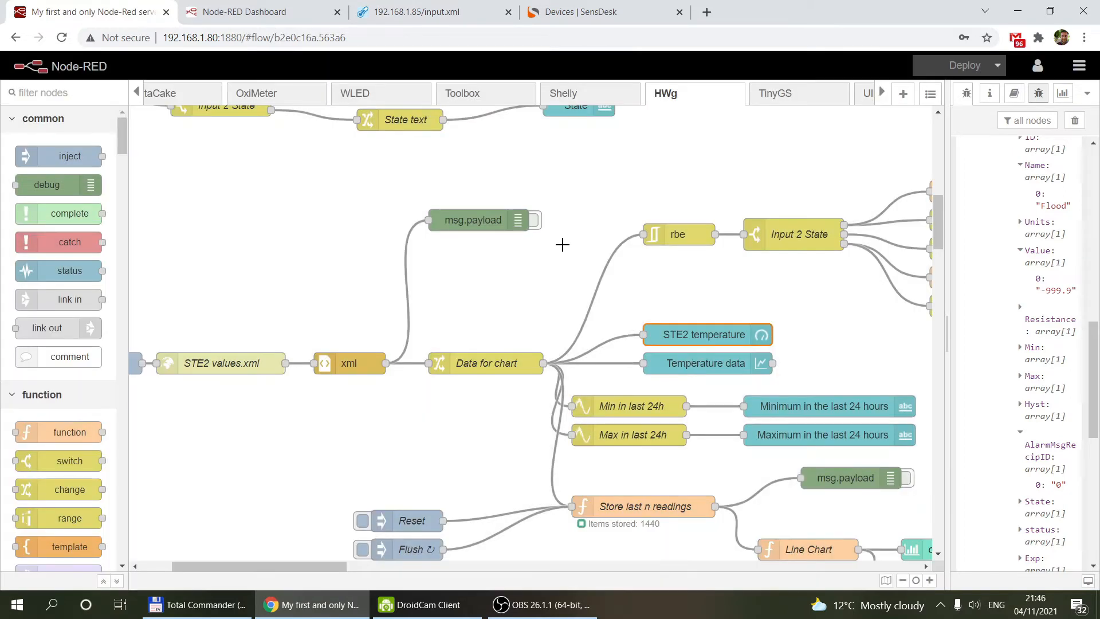
# Inspect the Temperature data chart node's settings and check the chart and gauges on the HWg Demo dashboard
pyautogui.doubleClick(732, 367)
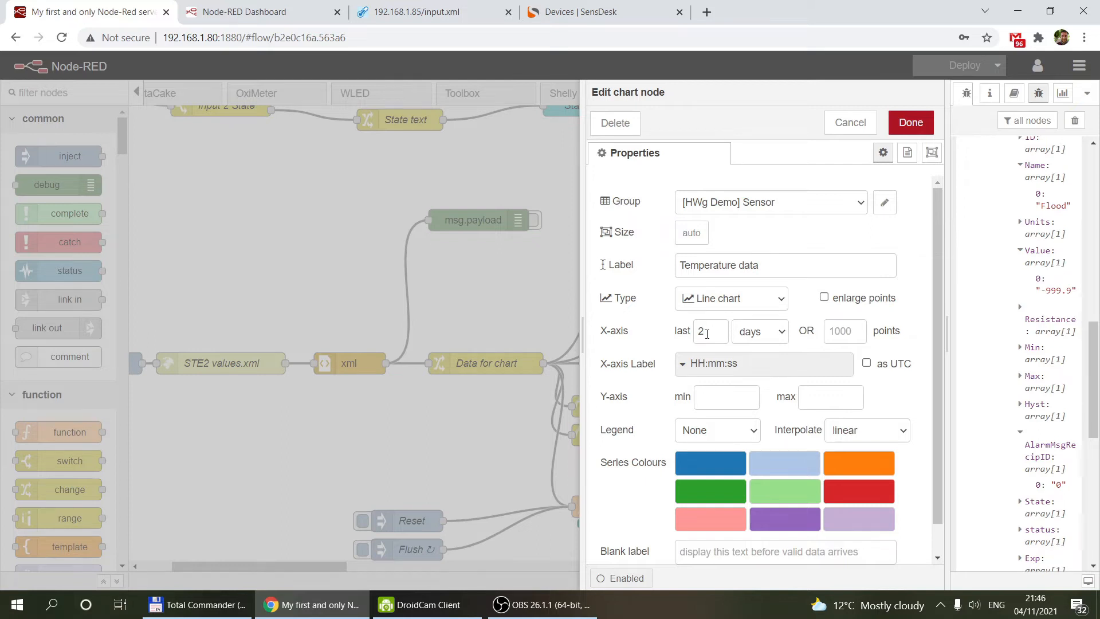
pyautogui.click(850, 123)
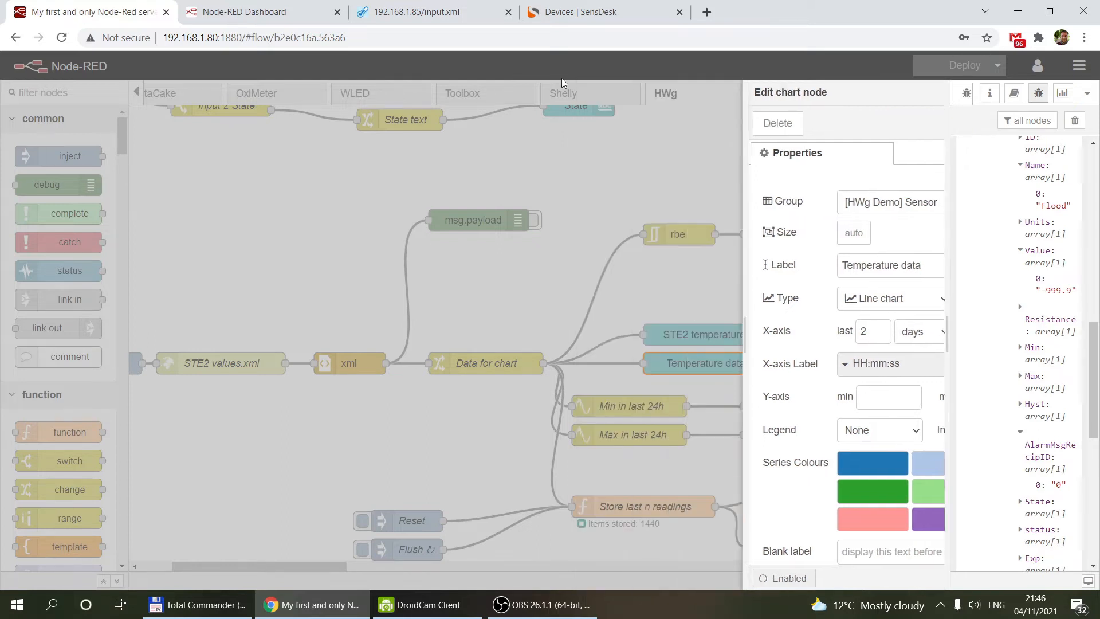
pyautogui.click(235, 12)
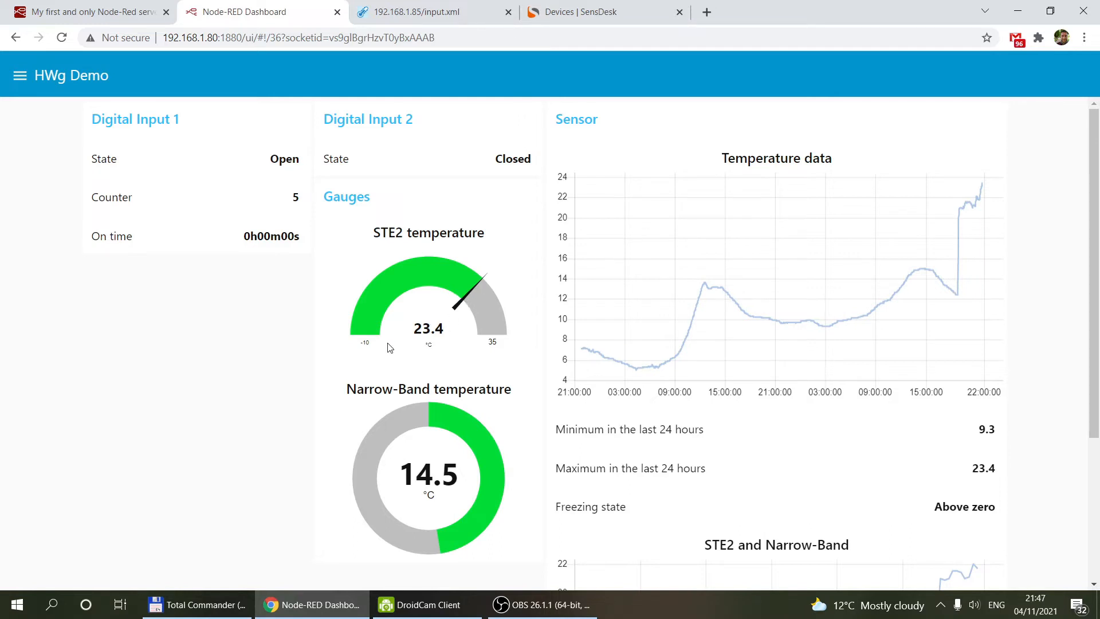
# Return to the flow and inspect the action and value-count settings of the Min in last 24h and Max in last 24h nodes
pyautogui.hotkey('ctrl', 'shift', 'Tab')
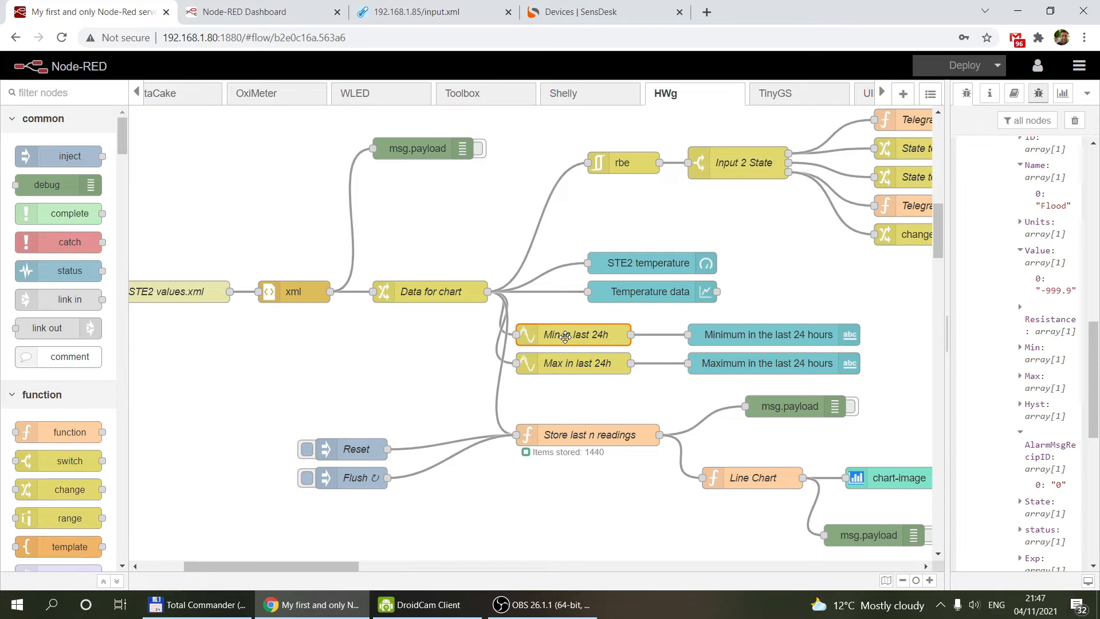
pyautogui.doubleClick(565, 336)
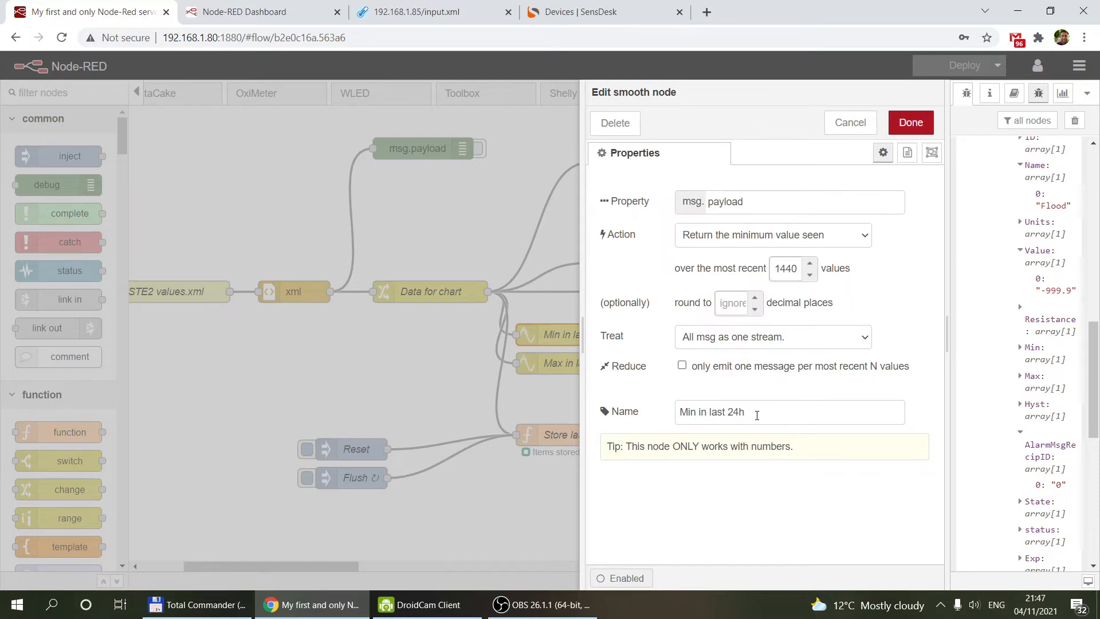
pyautogui.click(849, 123)
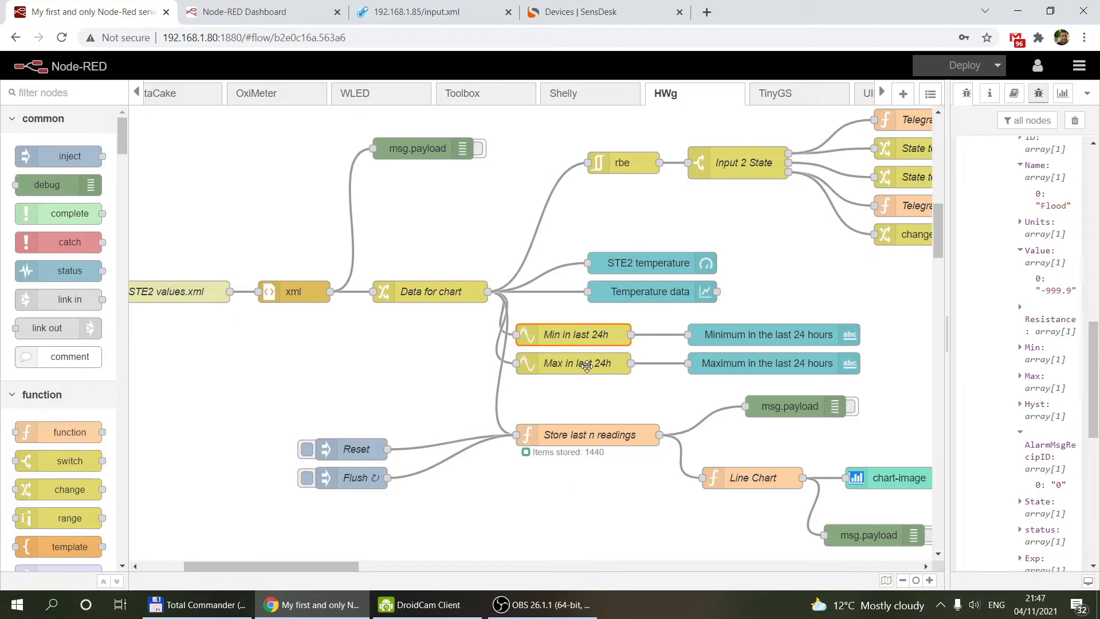
pyautogui.doubleClick(586, 367)
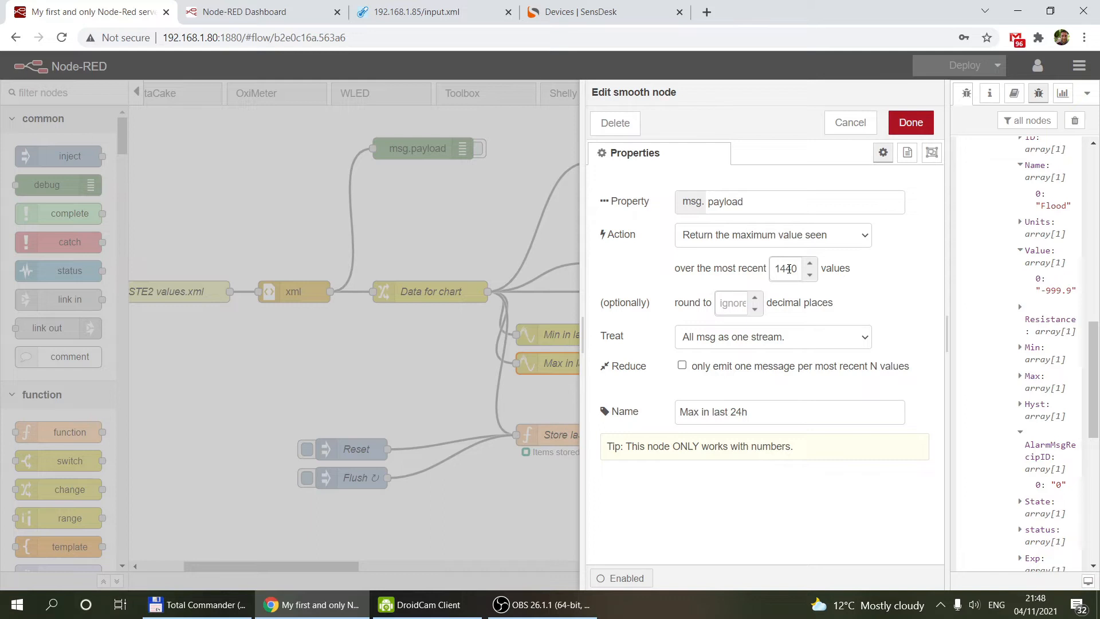
pyautogui.click(849, 123)
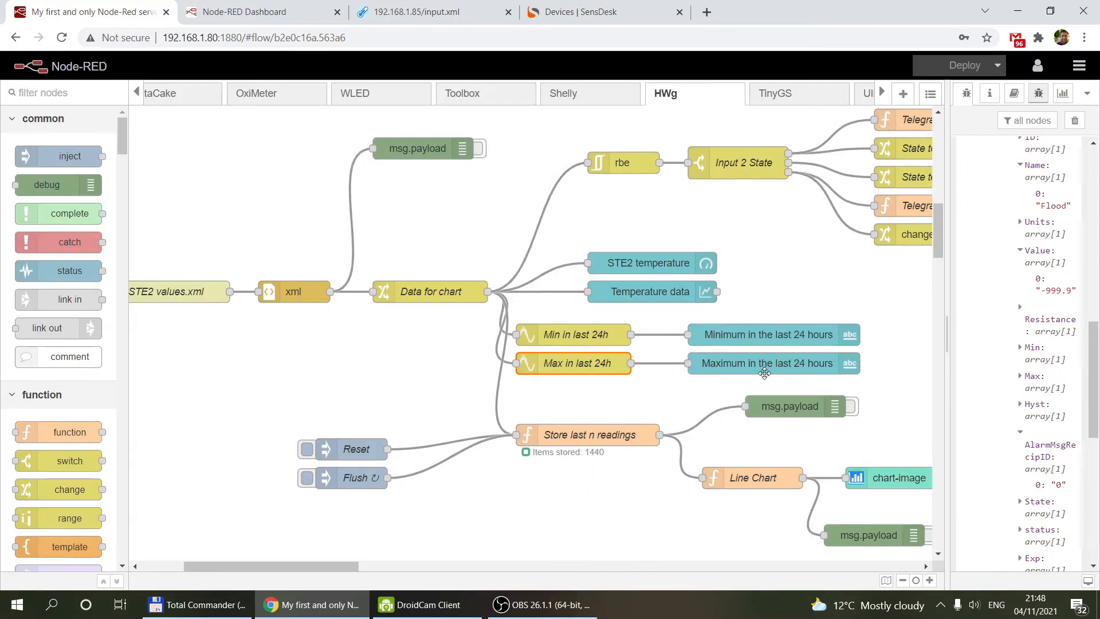
# Check the minimum and maximum of the last 24 hours on the HWg Demo dashboard and return to the flow
pyautogui.click(265, 7)
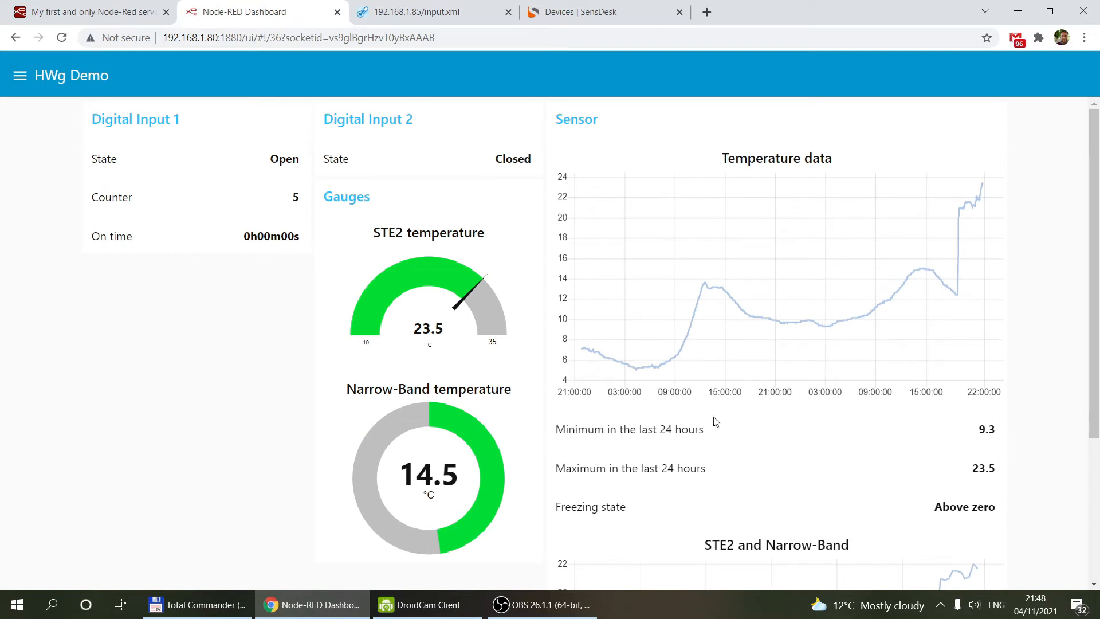
pyautogui.click(100, 8)
pyautogui.scroll(-5, 575, 259)
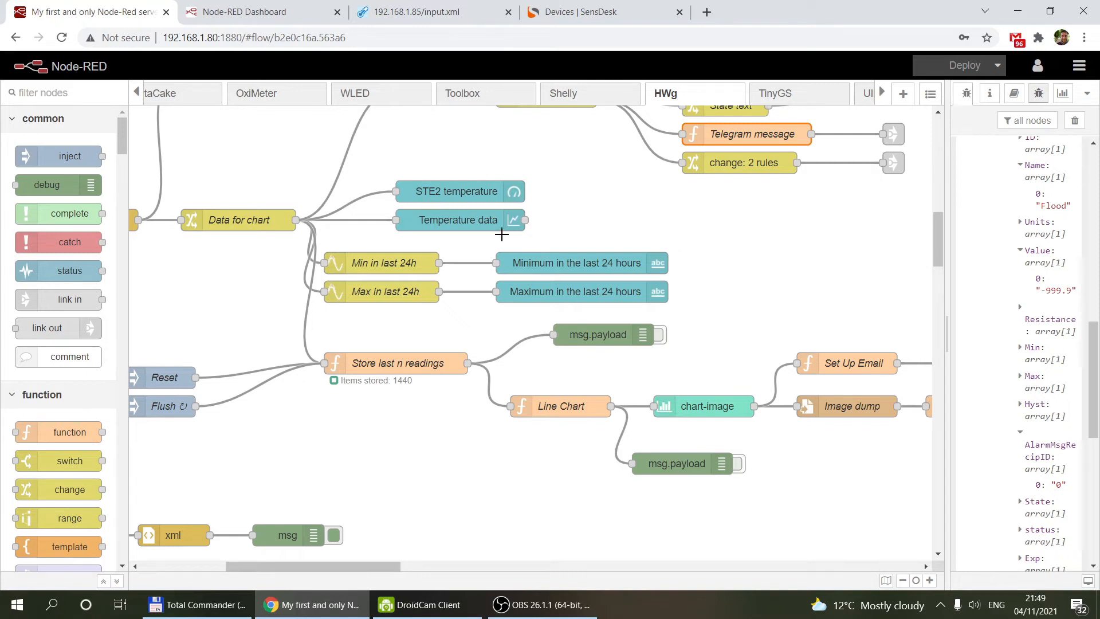
# Examine the function code of the Store last n readings node
pyautogui.doubleClick(389, 366)
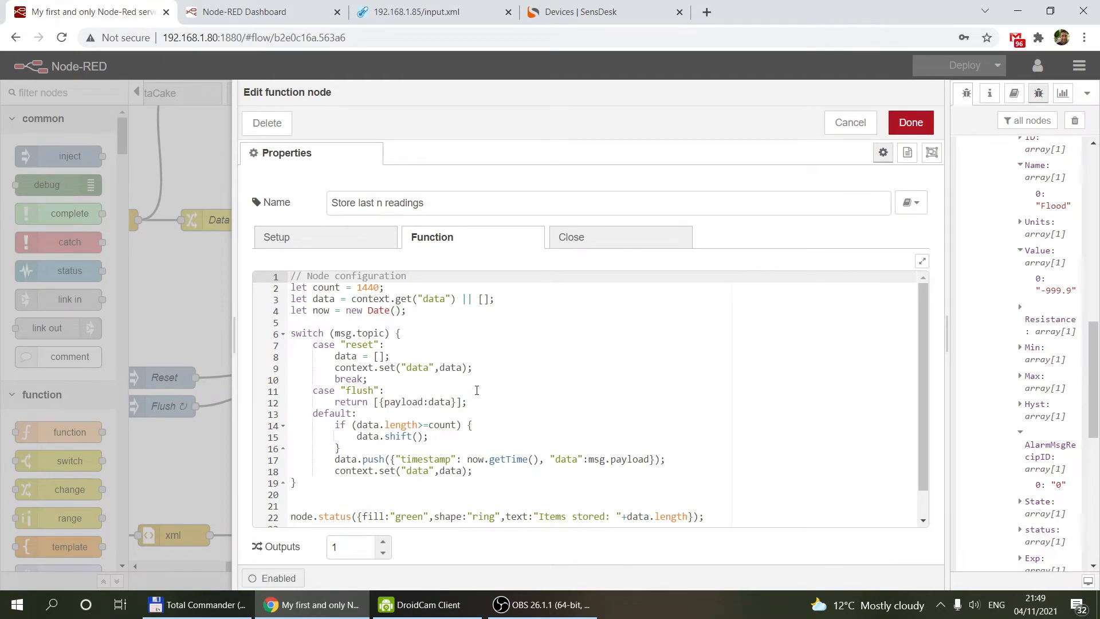
pyautogui.scroll(-1, 477, 390)
pyautogui.scroll(1, 477, 390)
pyautogui.click(839, 128)
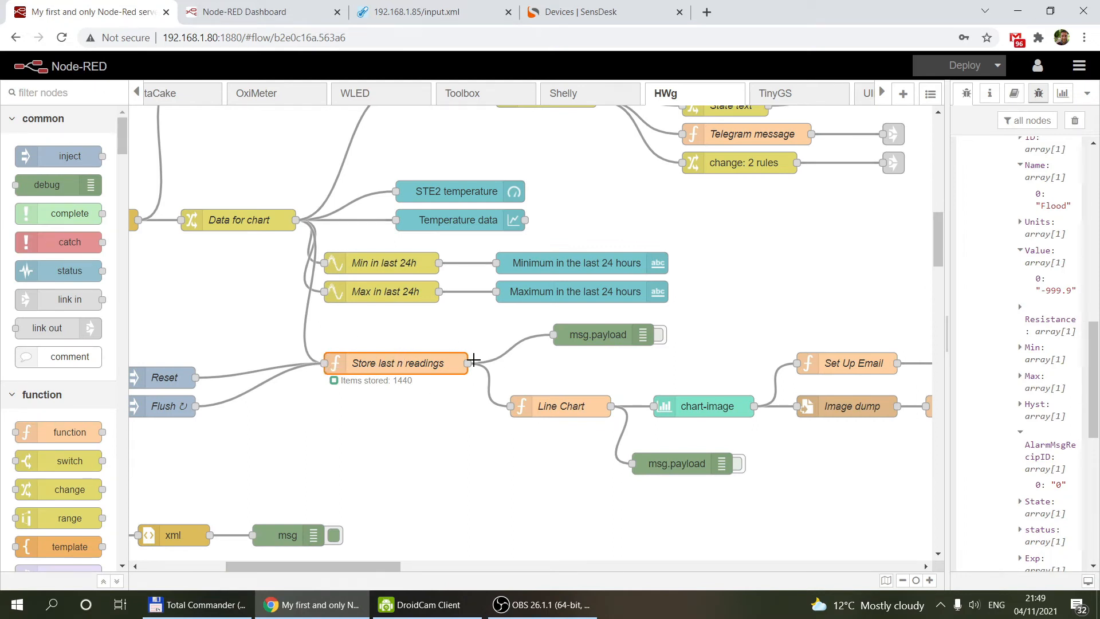
# Inspect the message topic and repeat schedule of the Flush inject node that feeds Store last n readings
pyautogui.moveTo(402, 565); pyautogui.dragTo(421, 583)
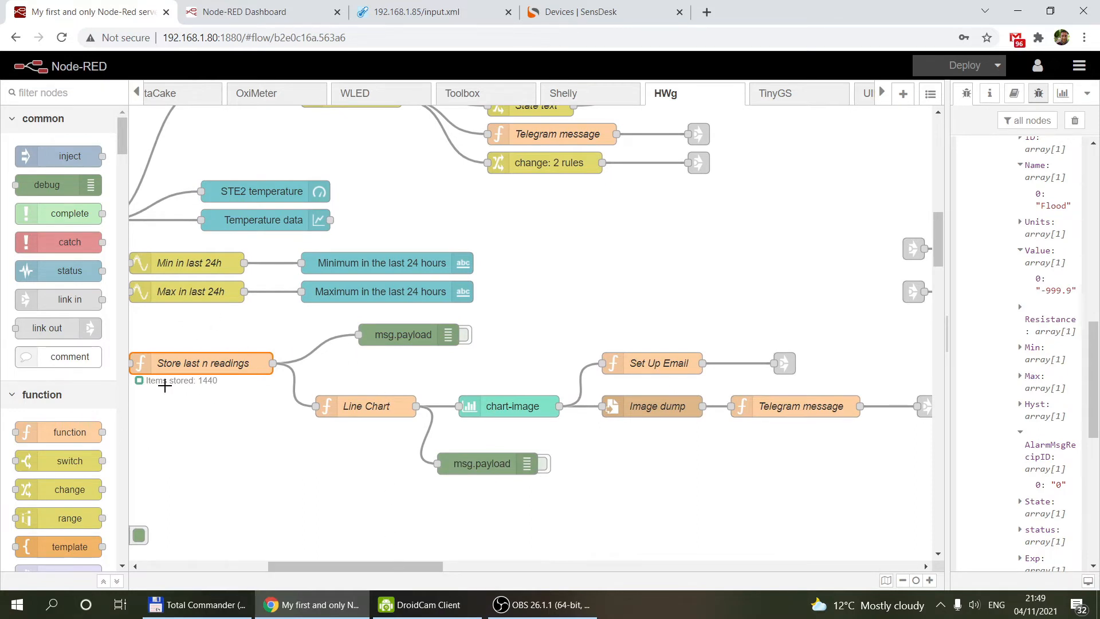
pyautogui.moveTo(362, 566); pyautogui.dragTo(303, 575)
pyautogui.click(249, 406)
pyautogui.doubleClick(250, 406)
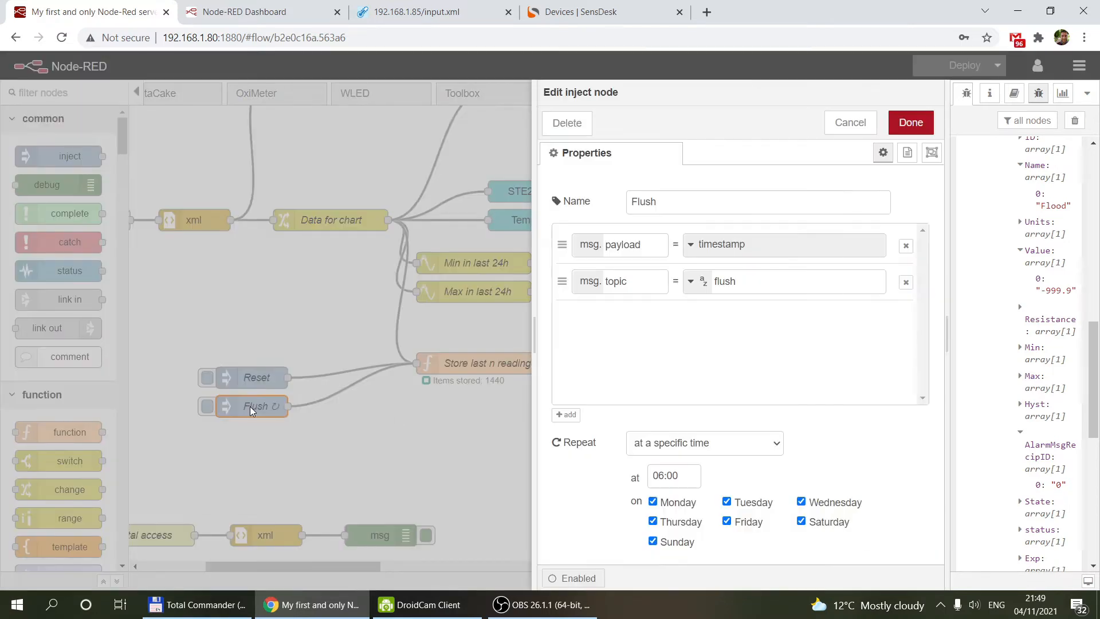
pyautogui.click(848, 123)
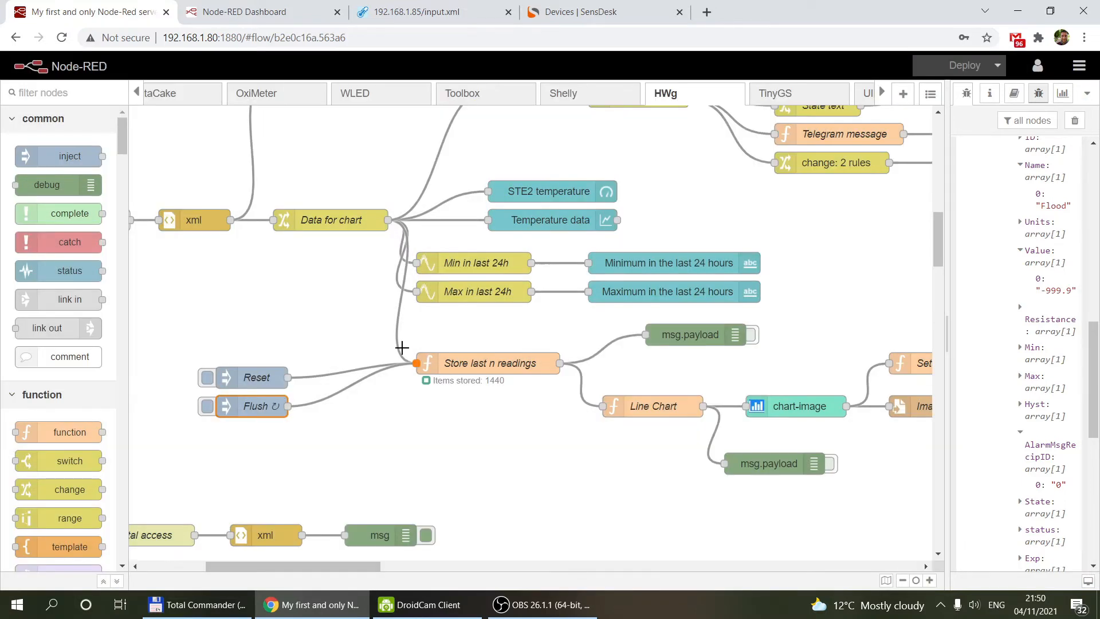
# Examine the Line Chart function node's code for the chart options, dataset and data labels
pyautogui.moveTo(344, 570); pyautogui.dragTo(420, 568)
pyautogui.click(304, 404)
pyautogui.doubleClick(303, 404)
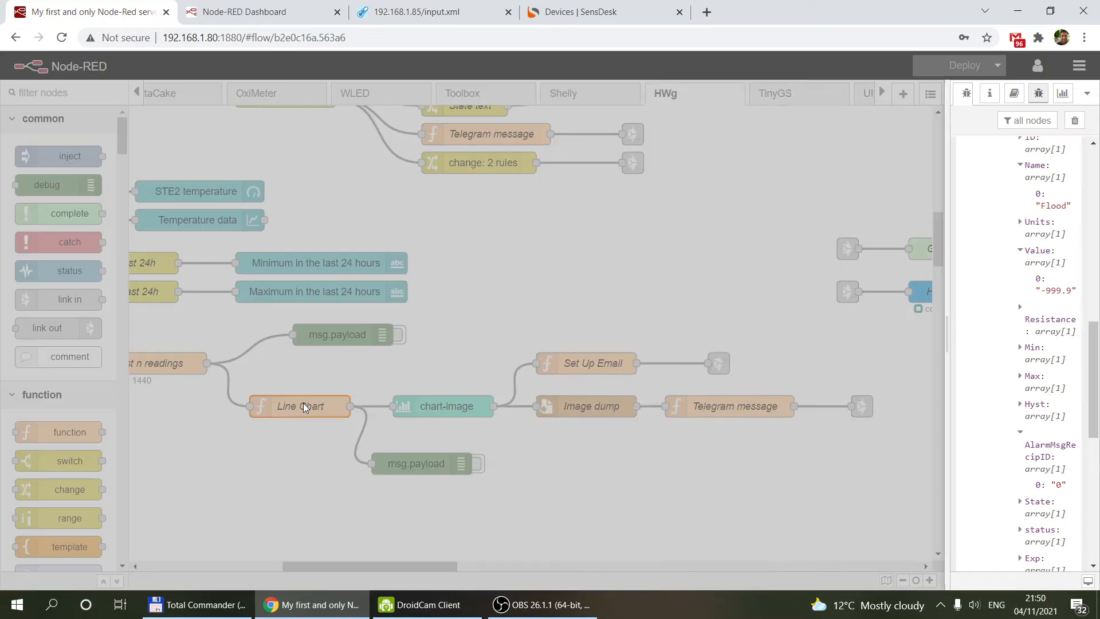
pyautogui.scroll(-10, 566, 402)
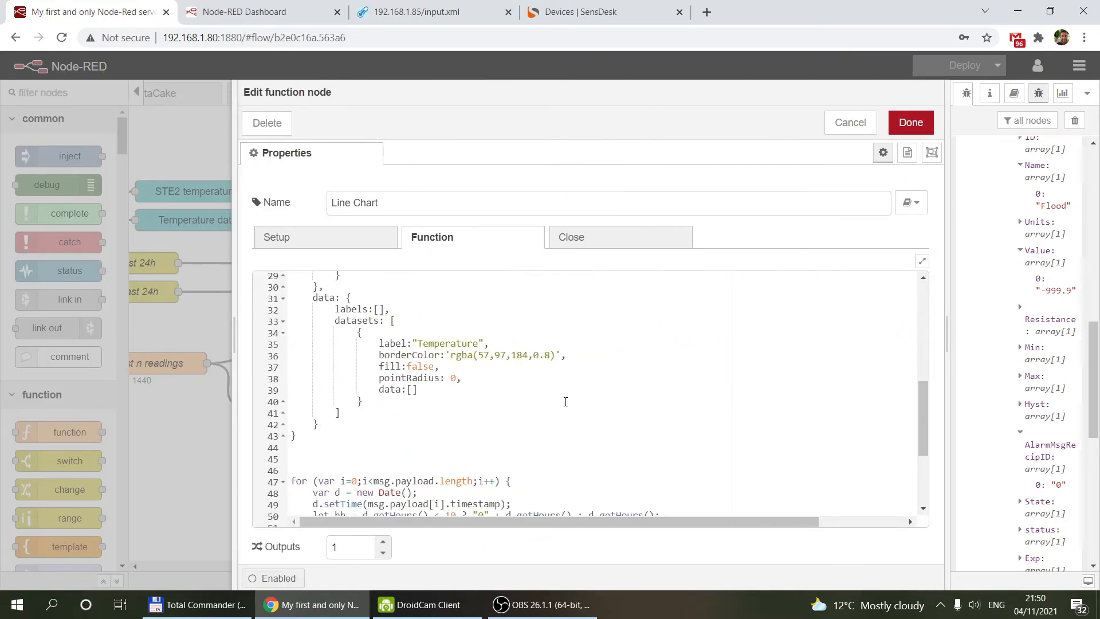
pyautogui.scroll(9, 565, 401)
pyautogui.scroll(1, 565, 401)
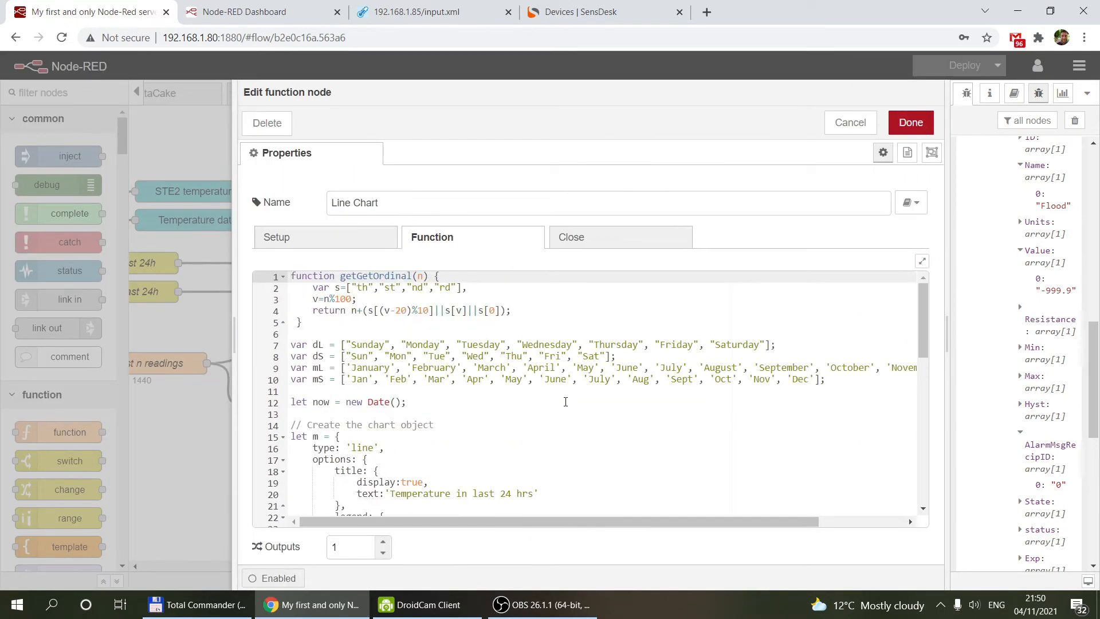
pyautogui.scroll(-5, 566, 401)
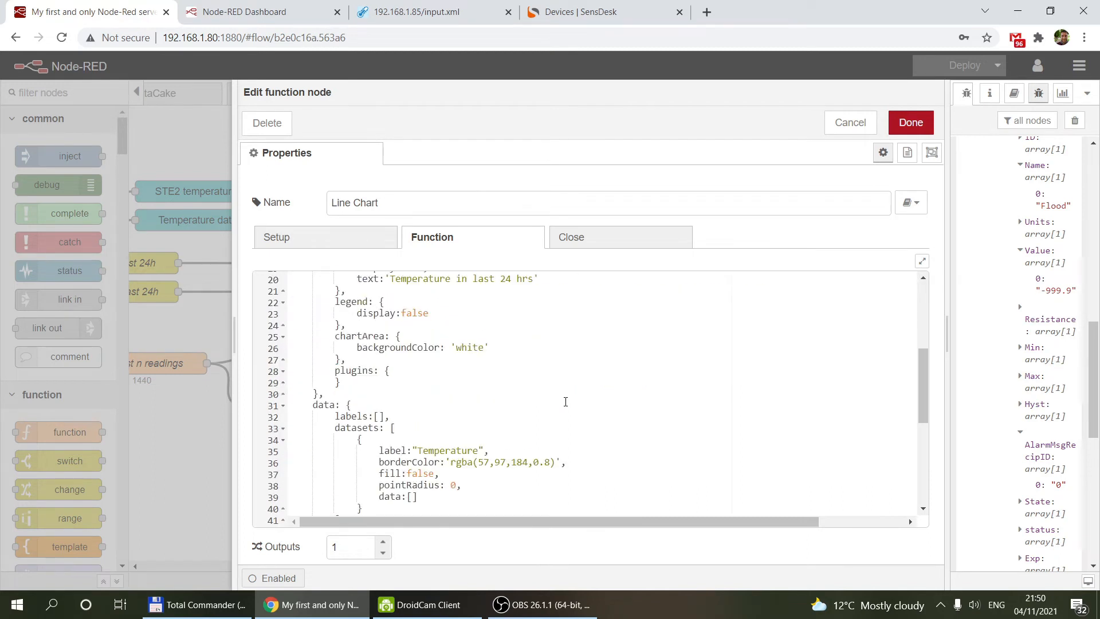
pyautogui.scroll(4, 565, 401)
pyautogui.scroll(-4, 565, 402)
pyautogui.click(850, 122)
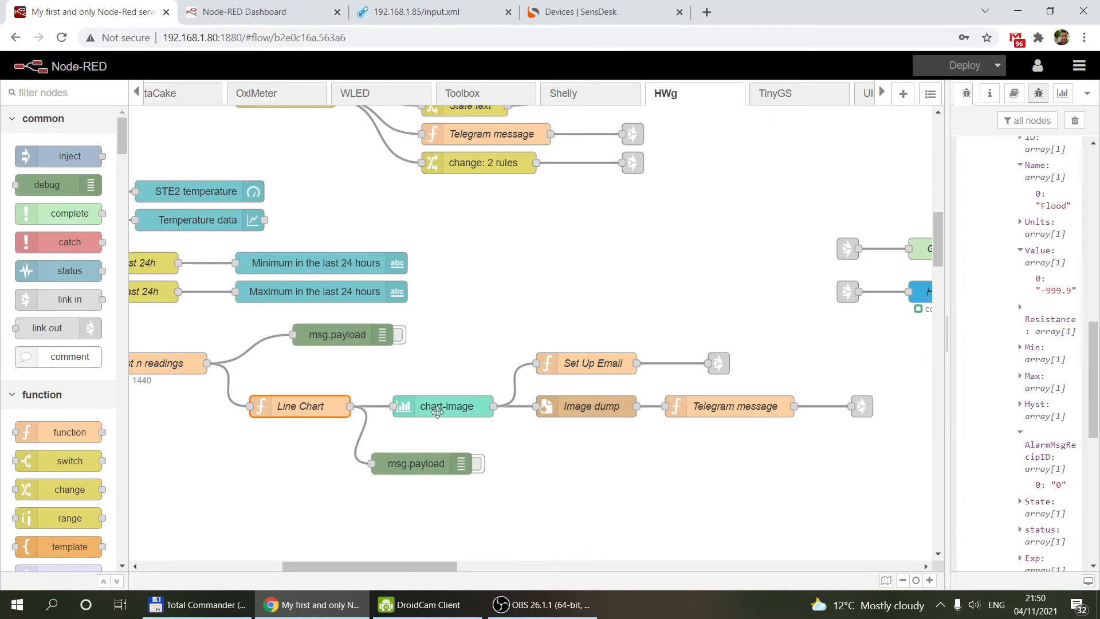
# Examine the message type, image path and caption in the Telegram message function node after Image dump
pyautogui.click(736, 407)
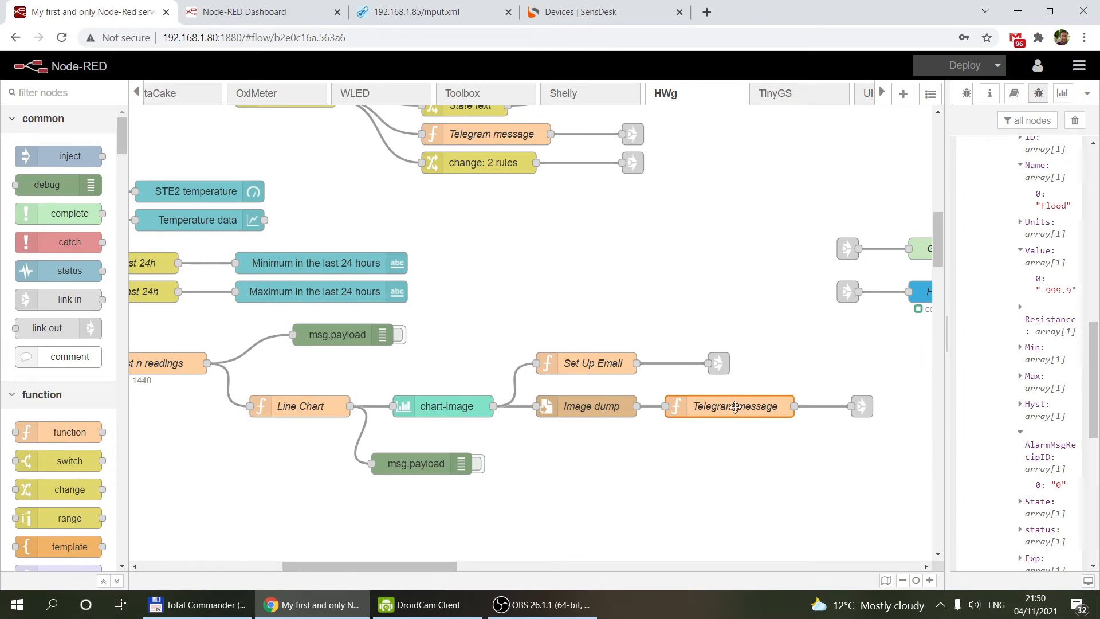
pyautogui.doubleClick(736, 406)
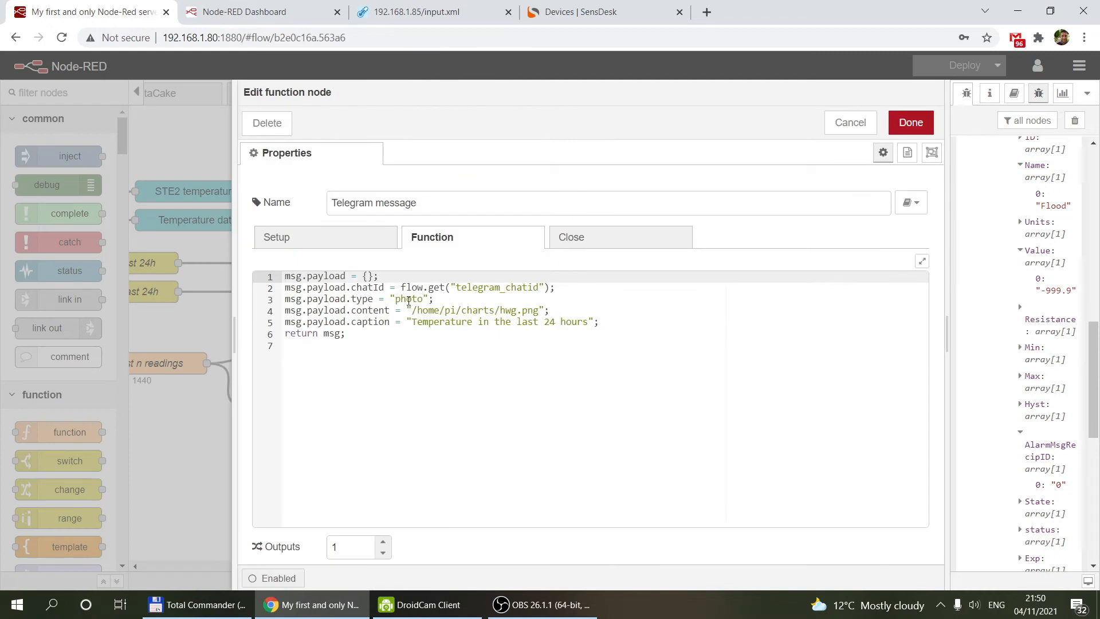
pyautogui.moveTo(411, 312); pyautogui.dragTo(538, 312)
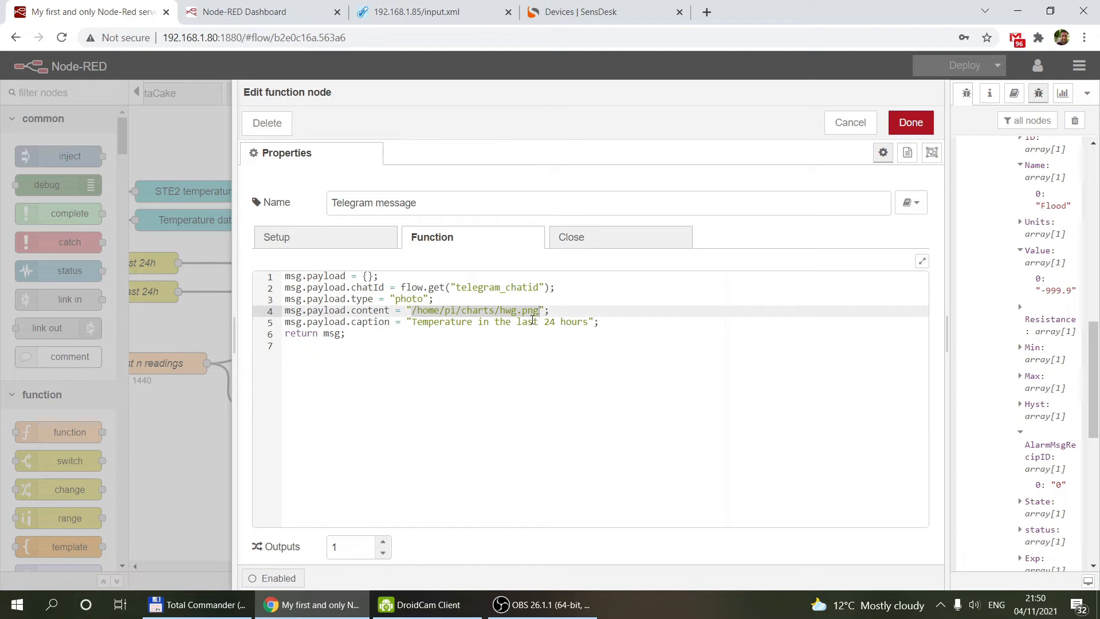
pyautogui.click(505, 324)
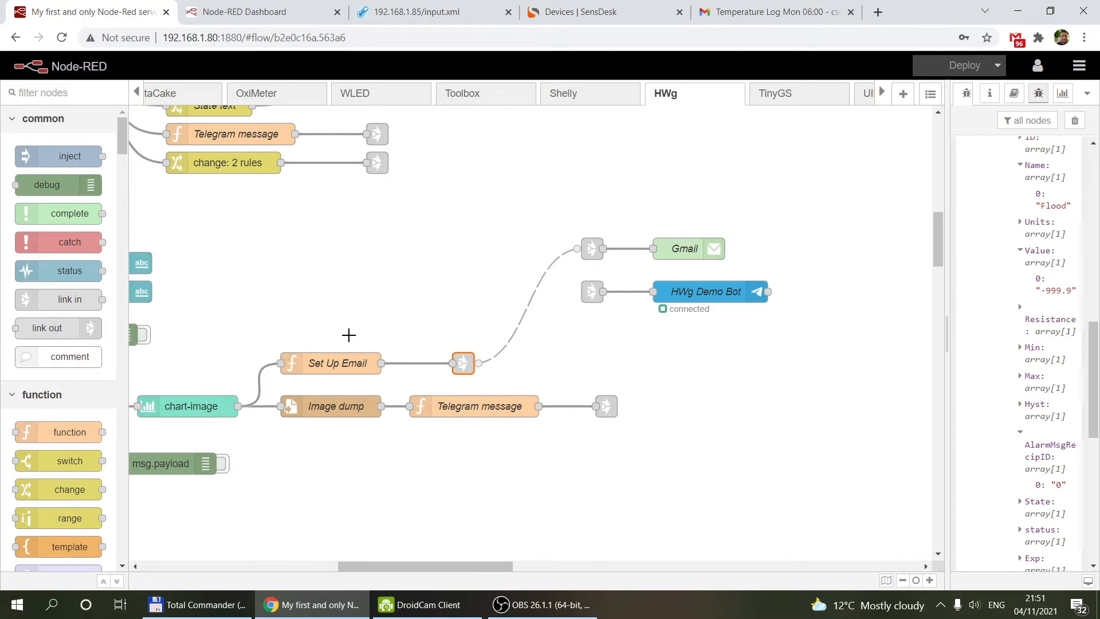
# Examine the attachment, subject and body code of the Set Up Email node and trace its link to the Gmail node
pyautogui.doubleClick(327, 362)
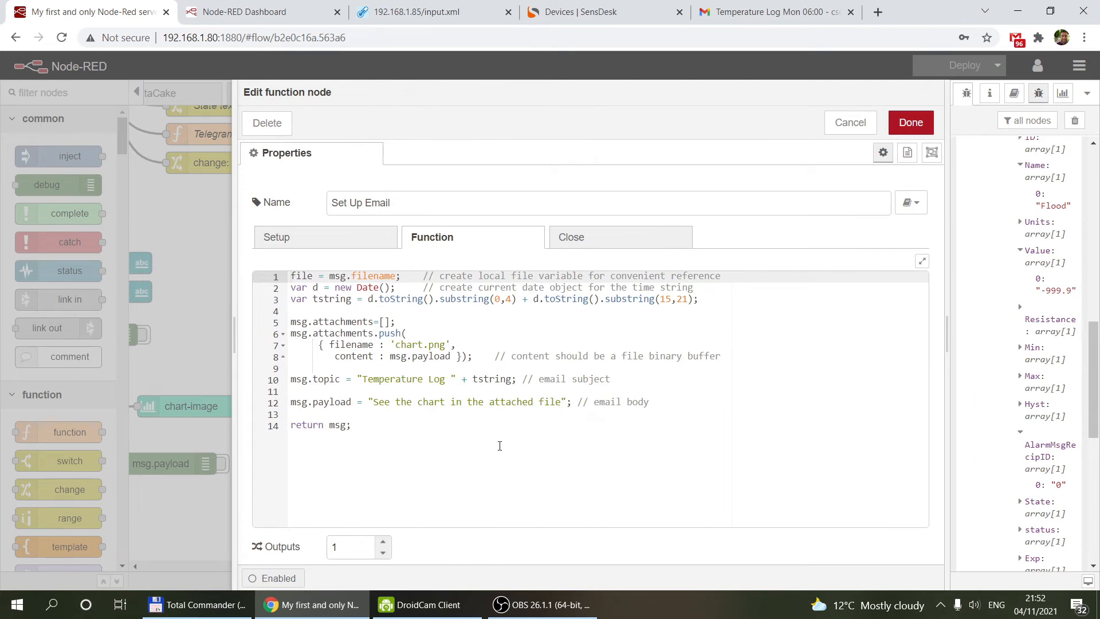
pyautogui.click(850, 122)
pyautogui.click(463, 362)
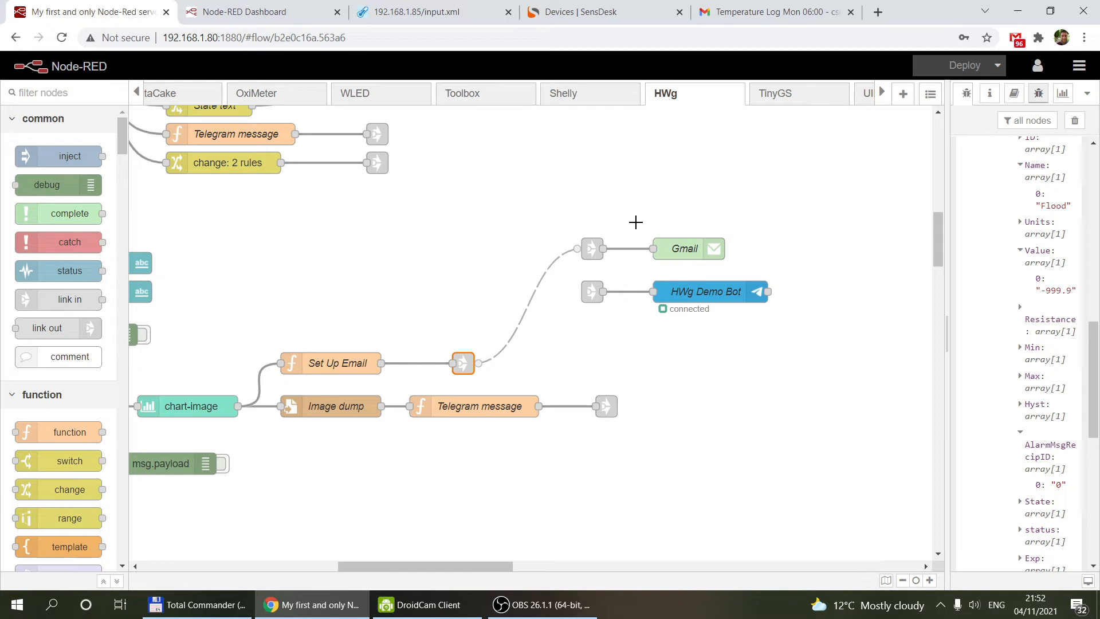
# Check the subject of the Temperature Log email in Gmail and view its attached chart.png
pyautogui.click(795, 13)
pyautogui.moveTo(237, 156); pyautogui.dragTo(439, 157)
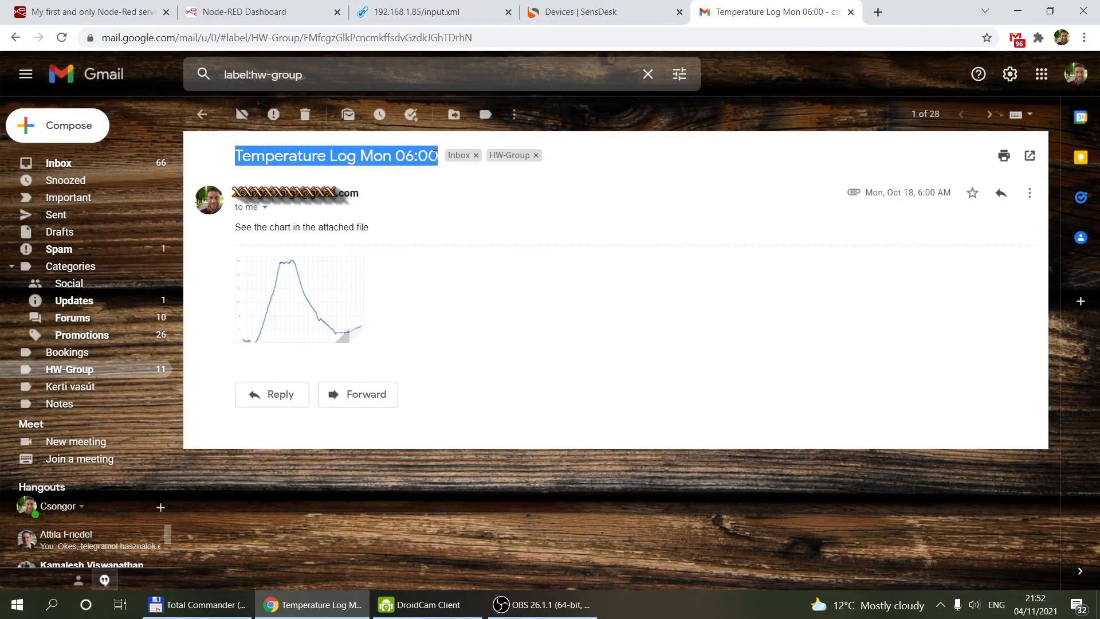
pyautogui.click(427, 208)
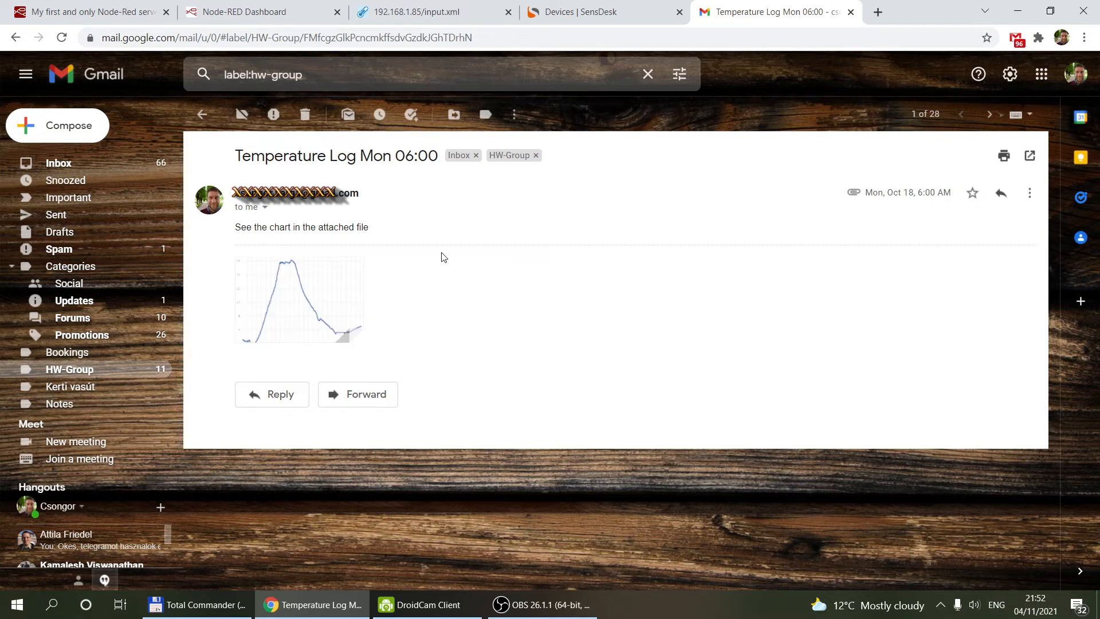
pyautogui.click(315, 273)
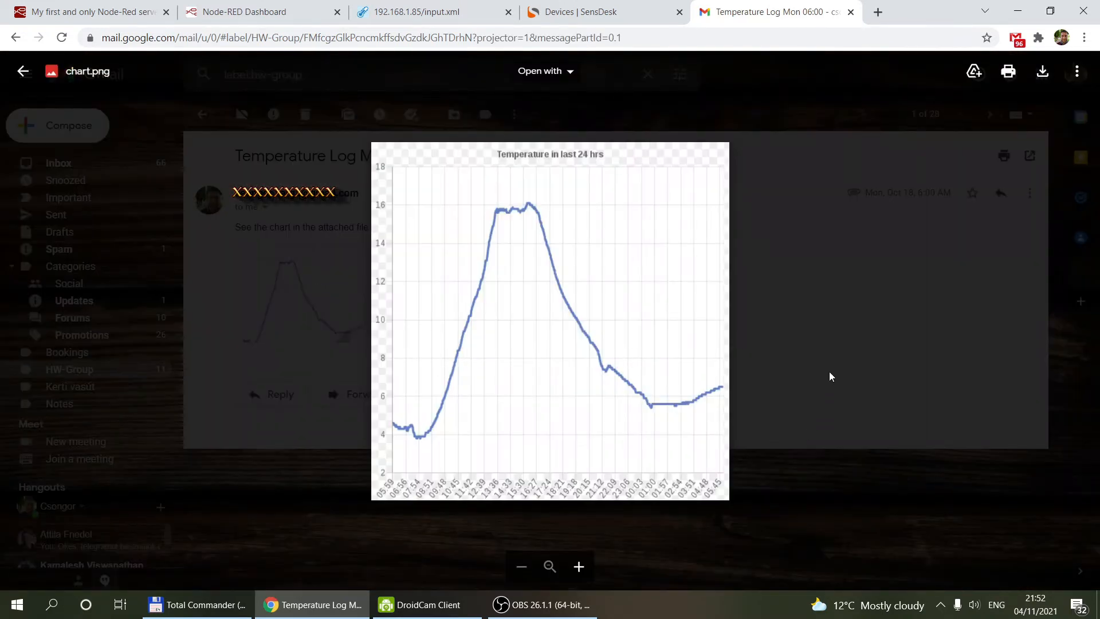
# Highlight the temperature check branch of the flow and inspect the rules of the Check temp switch node
pyautogui.moveTo(253, 287); pyautogui.dragTo(908, 464)
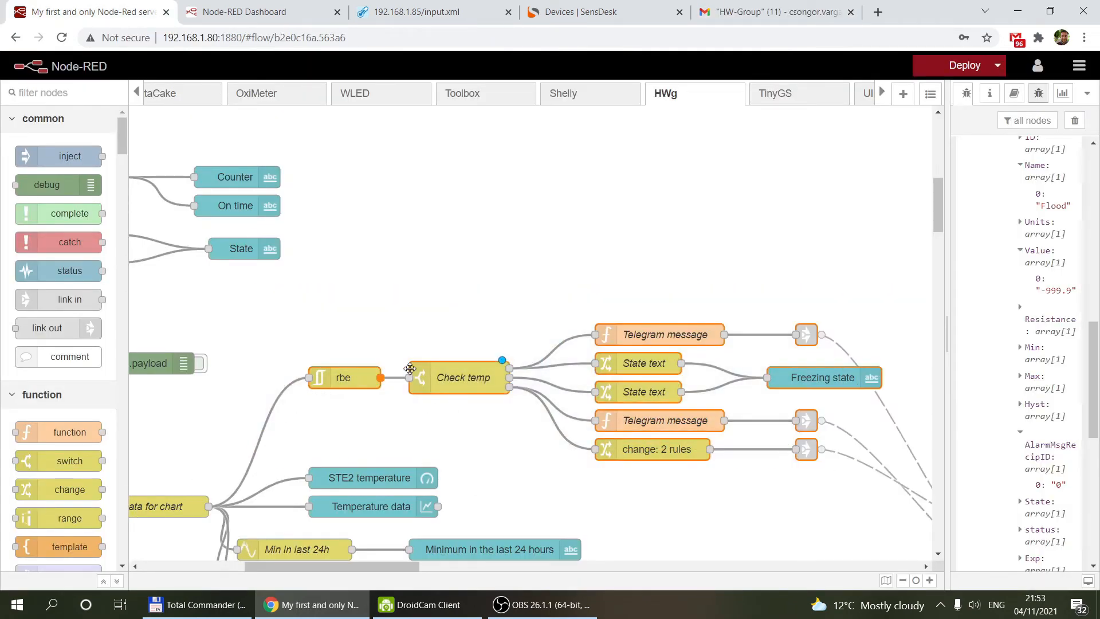
pyautogui.click(460, 376)
pyautogui.doubleClick(459, 377)
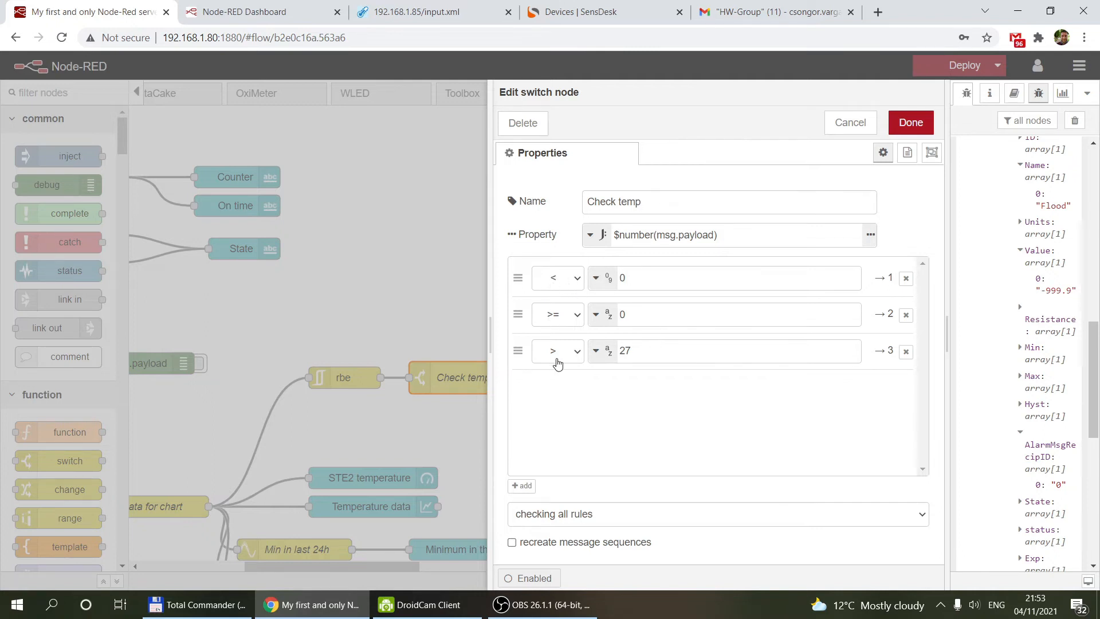
pyautogui.click(851, 124)
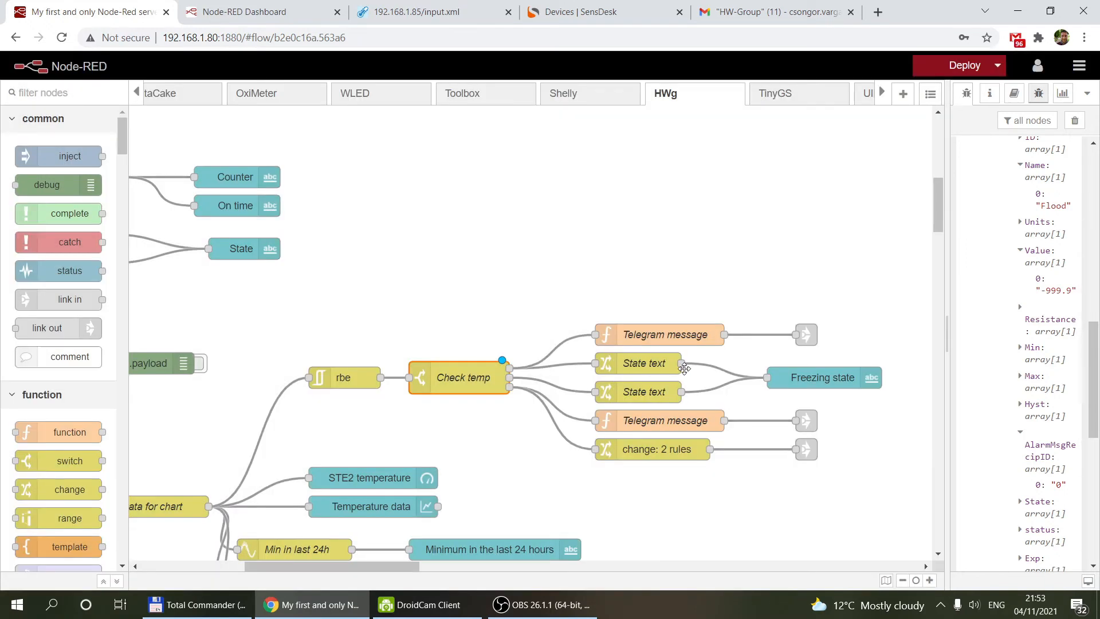
# Highlight the State text and Freezing state nodes and check the freezing state on the HWg Demo dashboard
pyautogui.moveTo(583, 349); pyautogui.dragTo(894, 405)
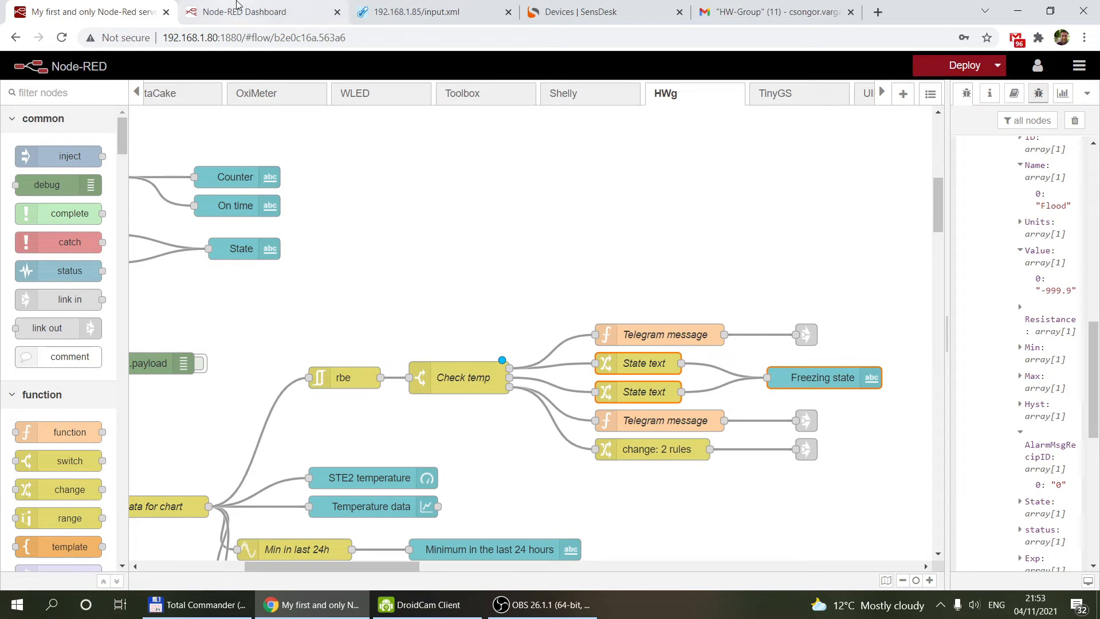
pyautogui.click(252, 12)
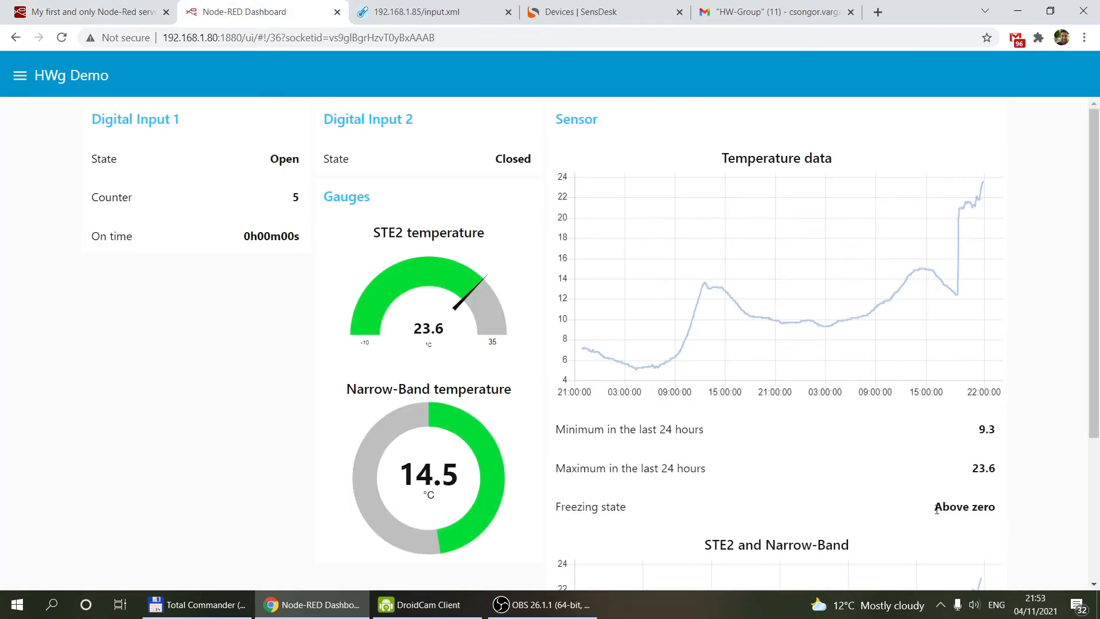
pyautogui.moveTo(937, 508); pyautogui.dragTo(997, 508)
pyautogui.click(71, 12)
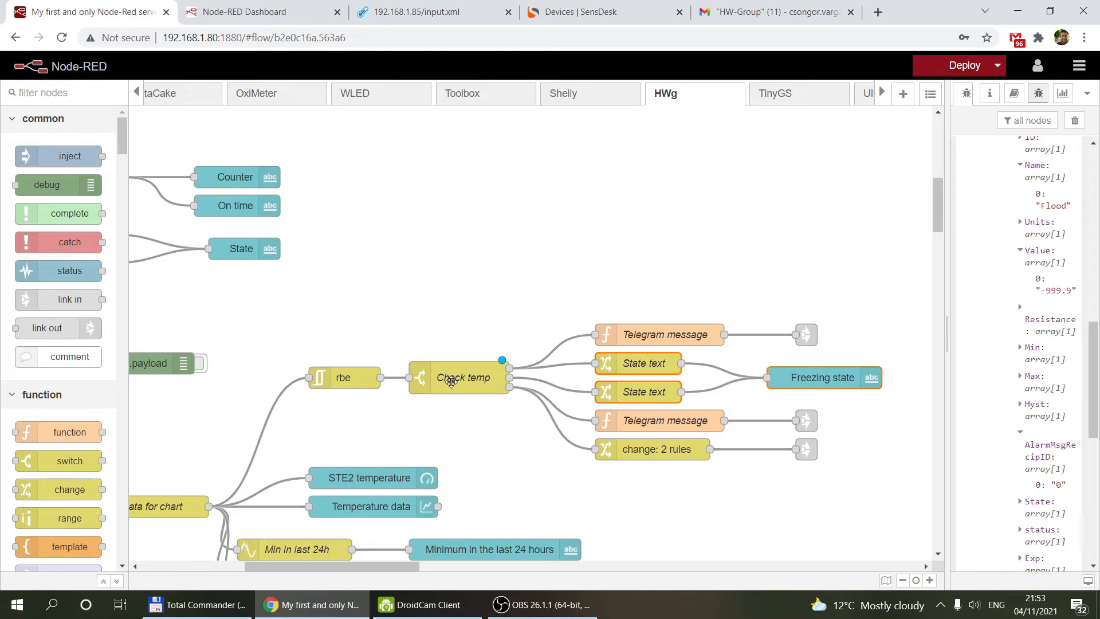
# Inspect the high-temperature branch's Telegram message code and the payload and topic rules of its change node
pyautogui.doubleClick(666, 425)
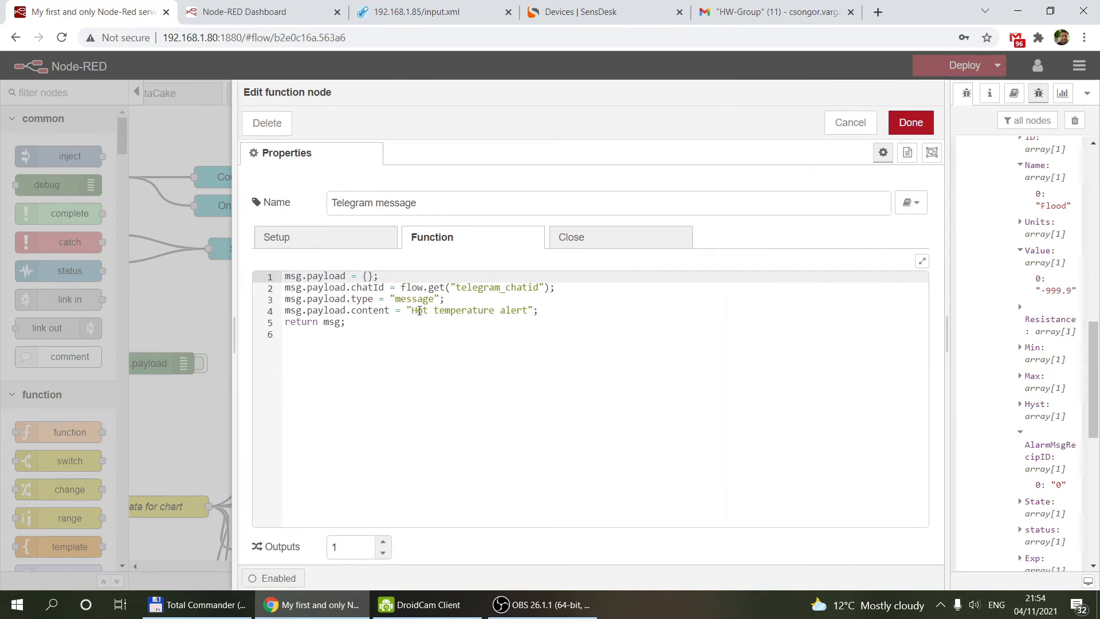
pyautogui.click(850, 122)
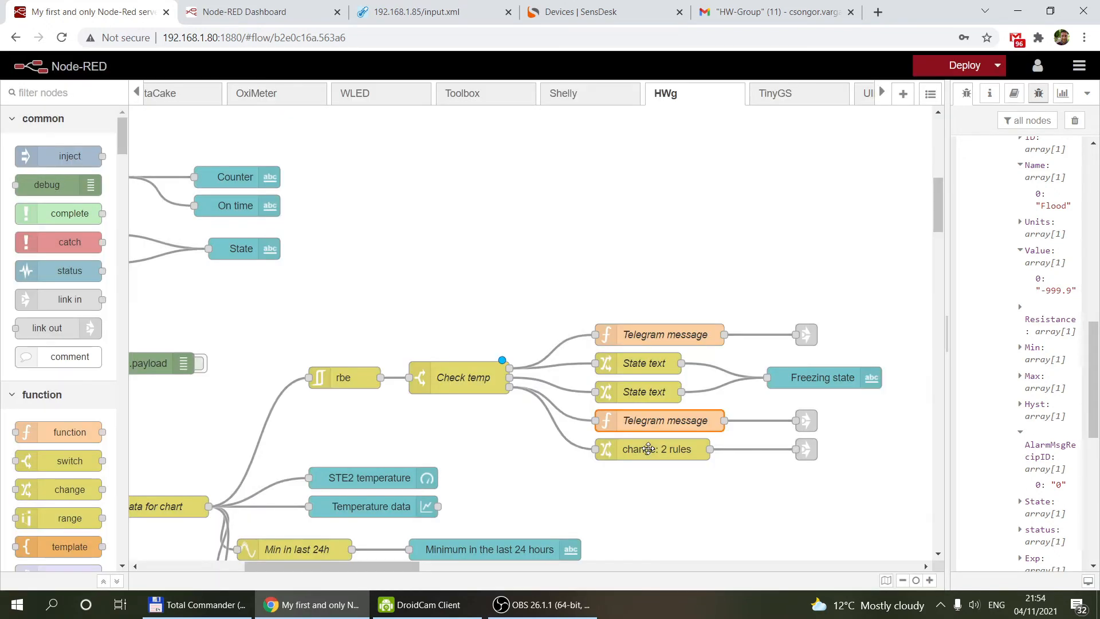
pyautogui.doubleClick(648, 448)
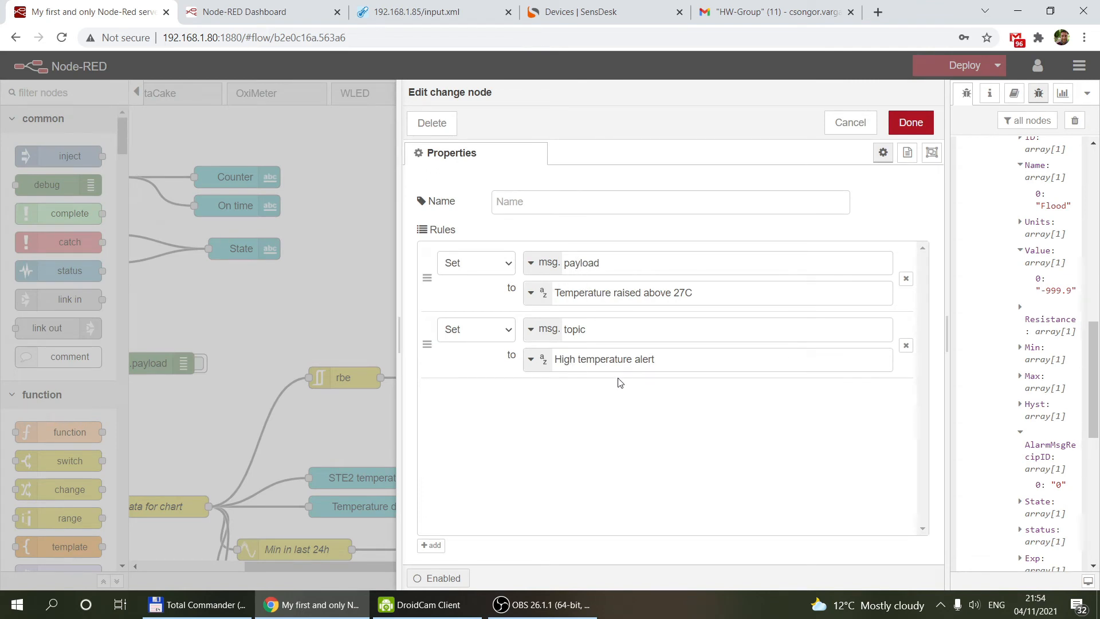
pyautogui.click(850, 122)
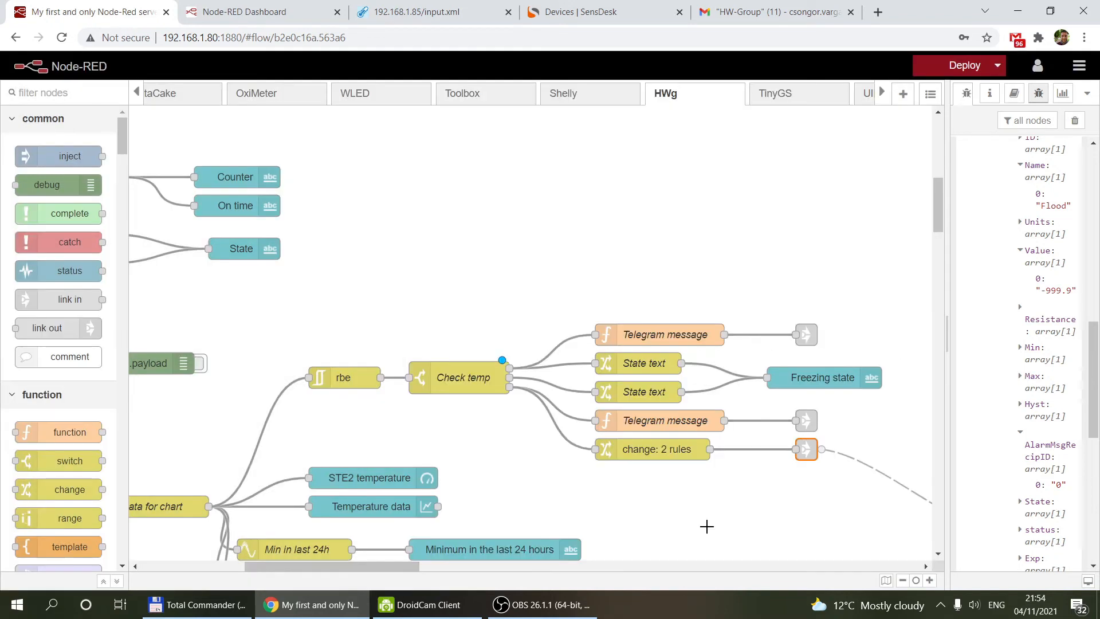
# Follow the alert's link along the flow and check the subject and body of the High temperature alert email in Gmail
pyautogui.moveTo(358, 565); pyautogui.dragTo(442, 563)
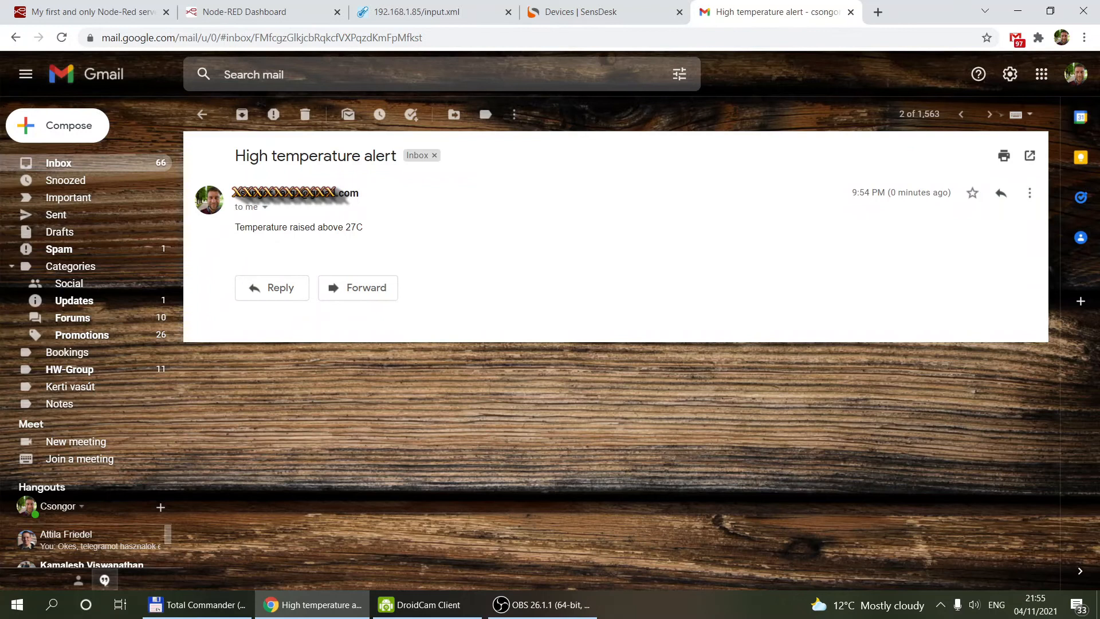
pyautogui.moveTo(239, 155); pyautogui.dragTo(400, 159)
pyautogui.moveTo(379, 229); pyautogui.dragTo(235, 227)
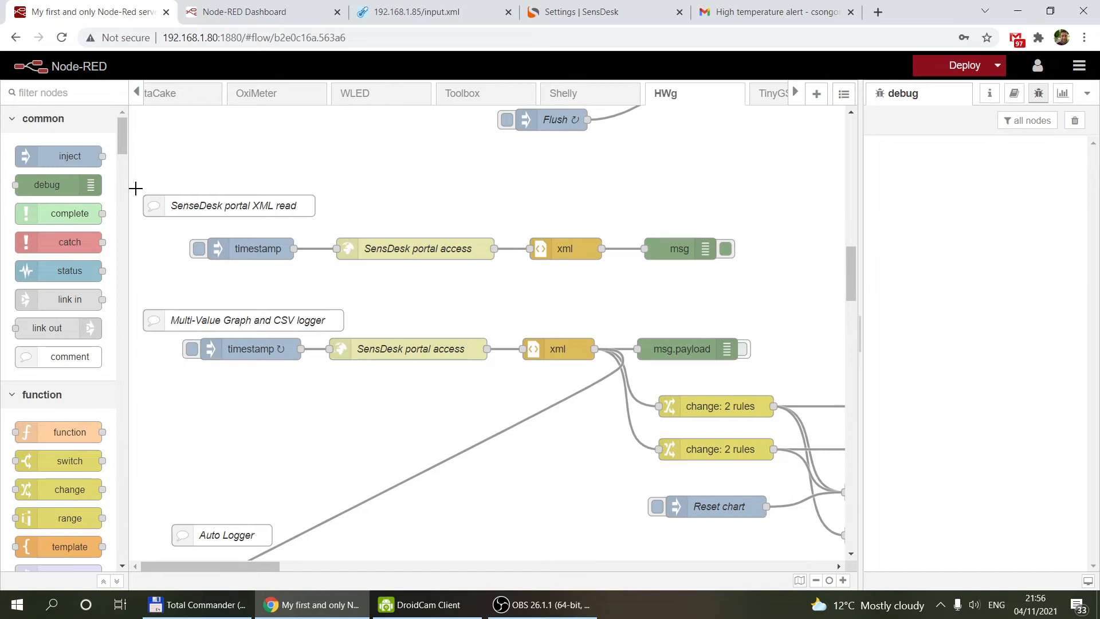
# Examine the values.xml access links and download period notes in the SensDesk portal settings
pyautogui.click(596, 10)
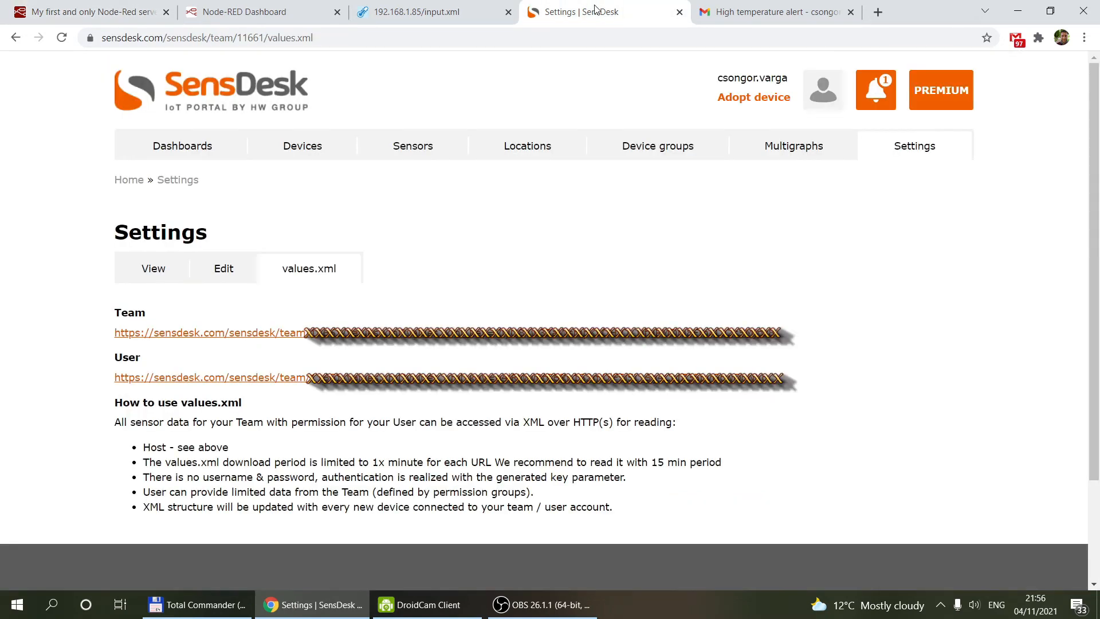
pyautogui.click(825, 90)
pyautogui.moveTo(663, 509)
pyautogui.mouseDown()
pyautogui.moveTo(443, 508)
pyautogui.moveTo(143, 471)
pyautogui.moveTo(642, 512)
pyautogui.mouseUp()
# Return to the flow and inspect the repeat interval of the Multi-Value Graph and CSV logger's timestamp inject node
pyautogui.click(109, 8)
pyautogui.click(266, 349)
pyautogui.doubleClick(266, 349)
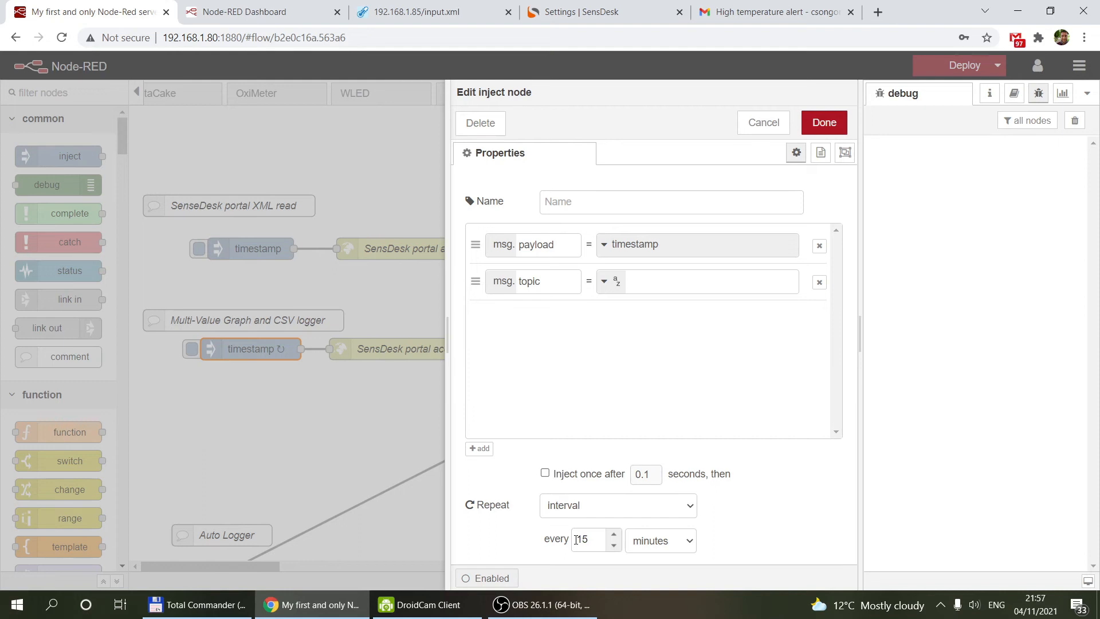
# Trigger the SenseDesk portal XML read flow once and expand the debug payload's Root object down to its Agent and Devices arrays
pyautogui.click(764, 120)
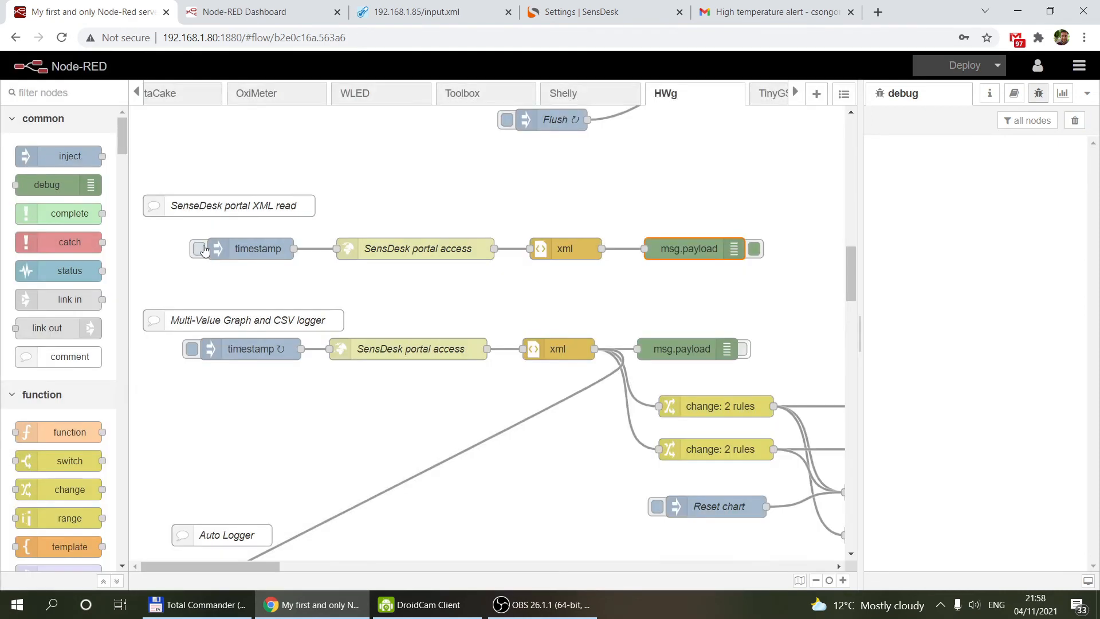
pyautogui.click(199, 248)
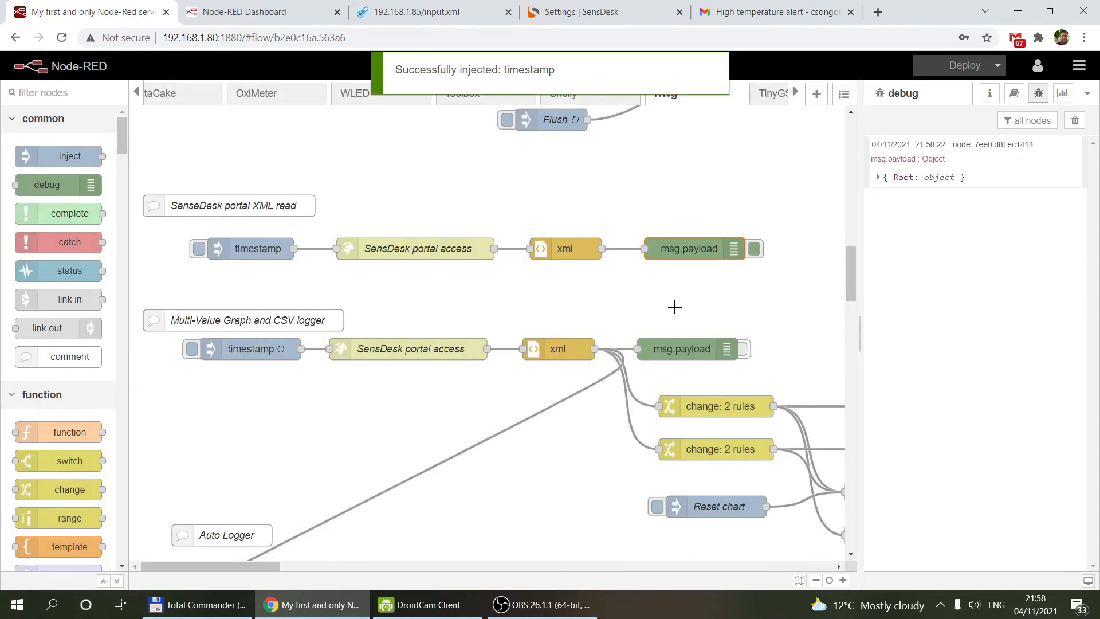
pyautogui.click(875, 172)
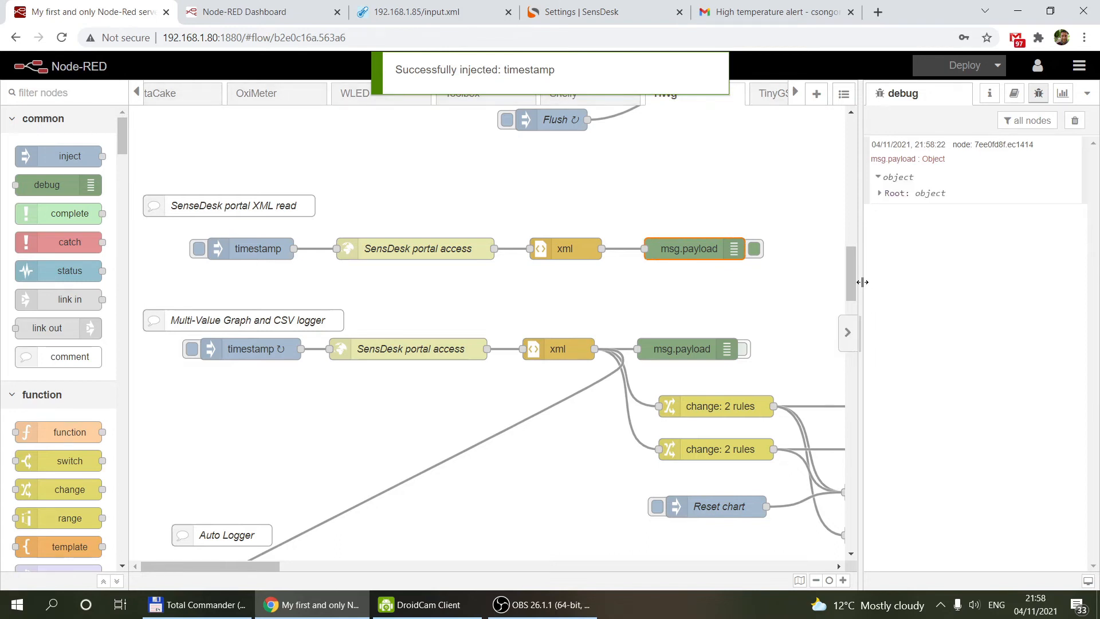
pyautogui.moveTo(859, 282); pyautogui.dragTo(702, 290)
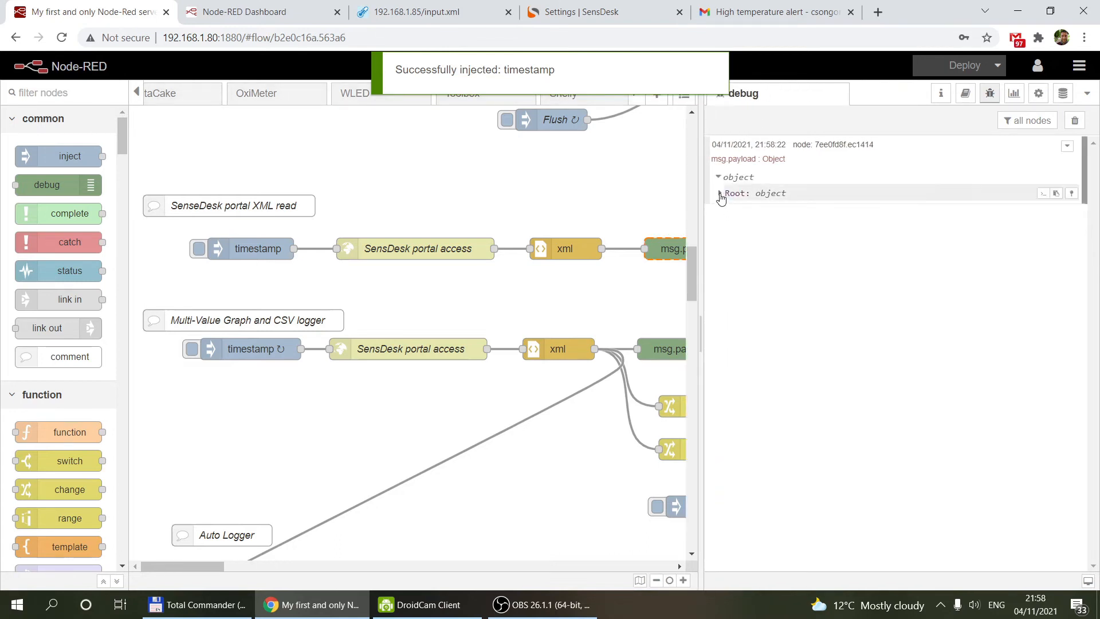
pyautogui.click(720, 193)
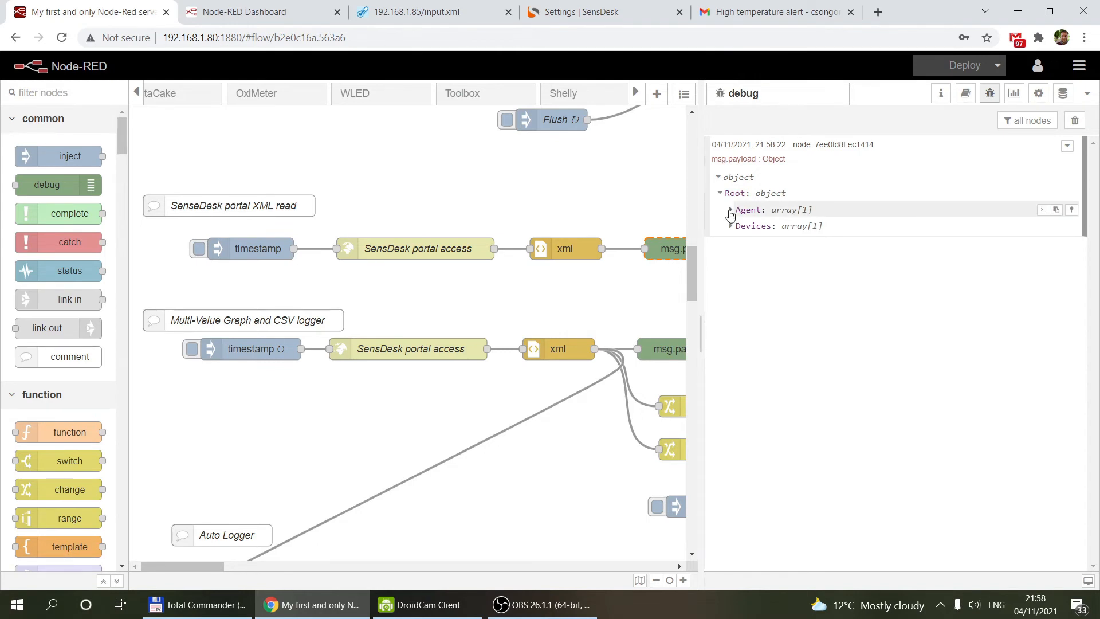
pyautogui.click(730, 226)
pyautogui.click(731, 210)
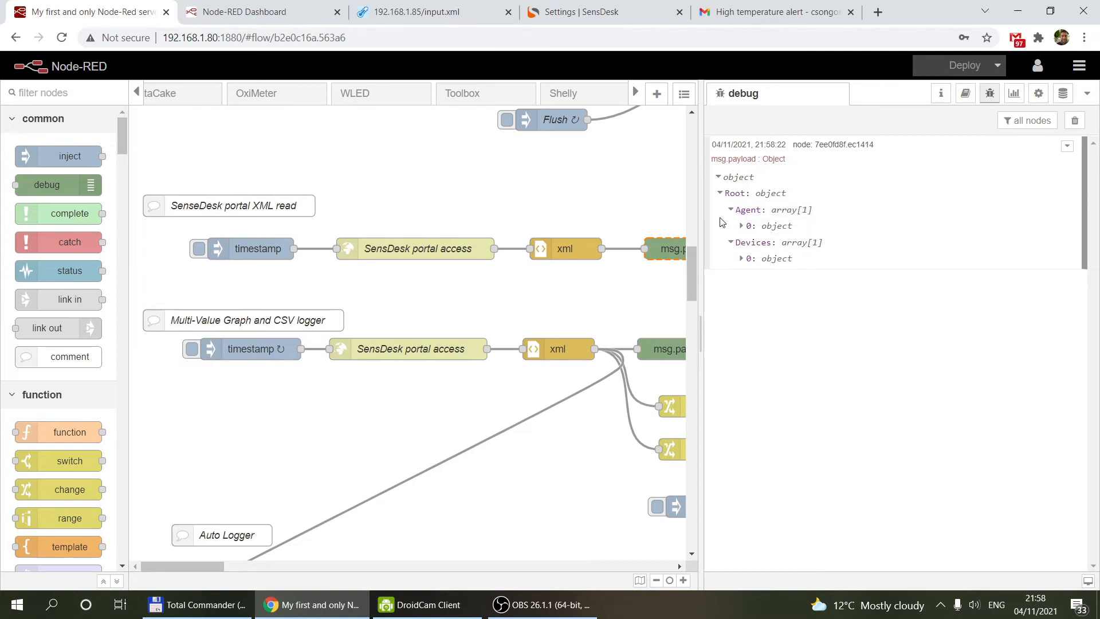
# Drill into the Devices array of the debug payload down to the agent Name of device 0
pyautogui.click(731, 244)
pyautogui.click(730, 243)
pyautogui.click(740, 259)
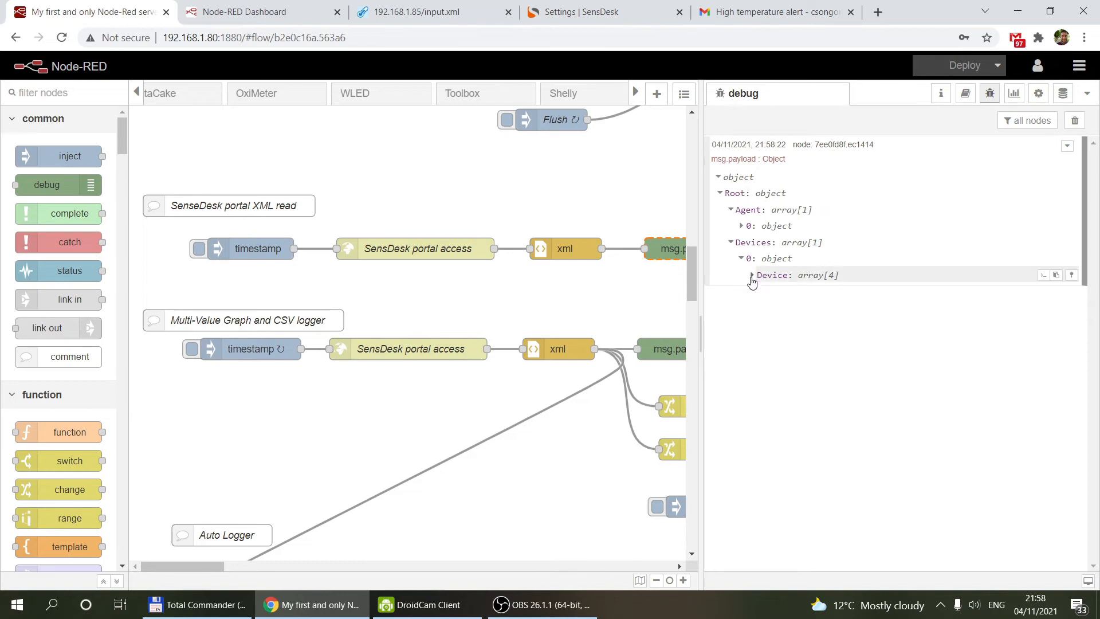
pyautogui.click(751, 277)
pyautogui.click(762, 291)
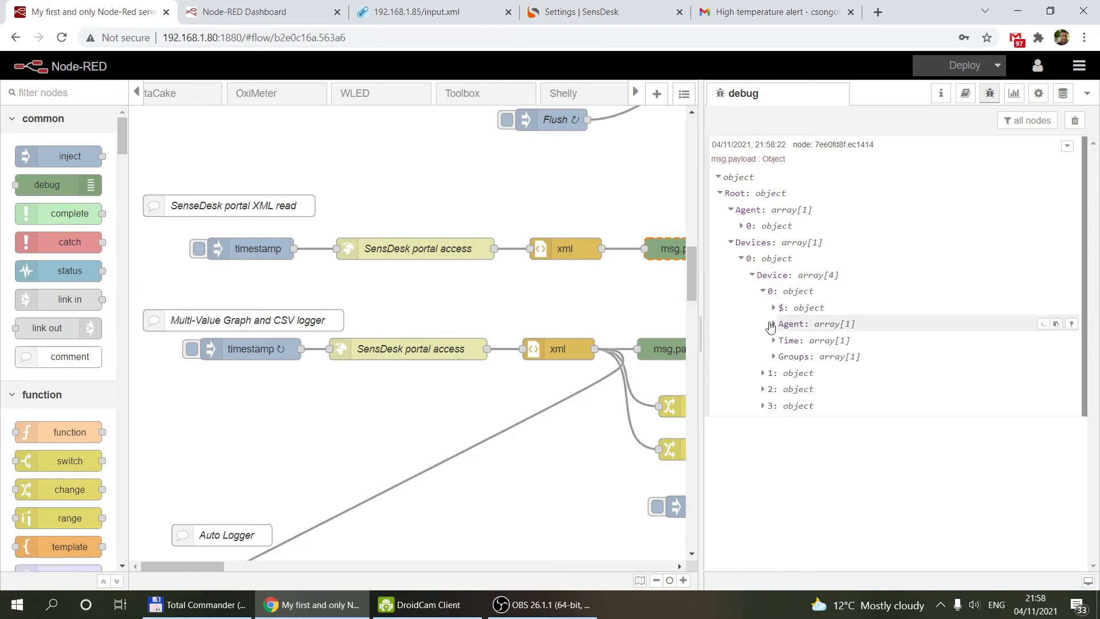
pyautogui.click(772, 325)
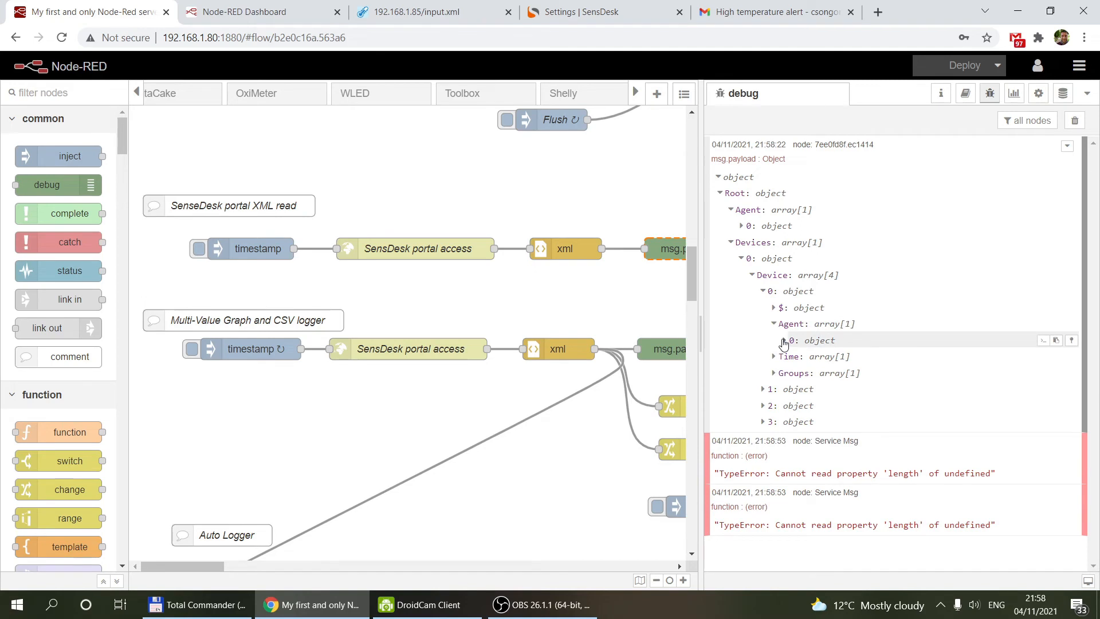
pyautogui.click(784, 341)
pyautogui.click(796, 357)
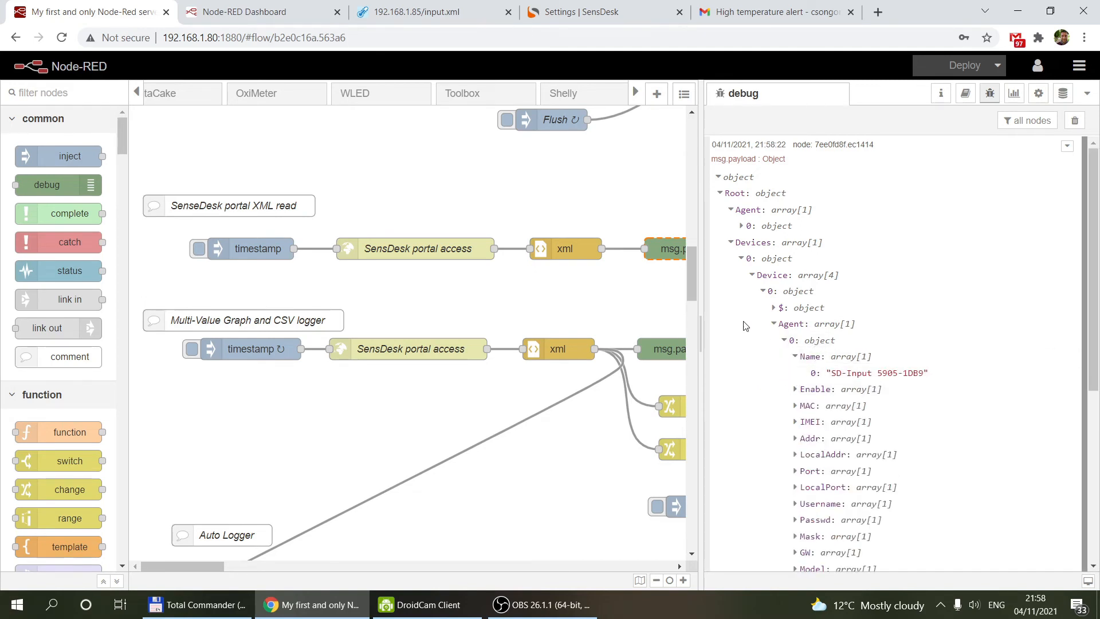
# Expand device 1 in the payload down to its agent Name and compare the device order with the SensDesk portal's Devices page
pyautogui.scroll(-5, 744, 325)
pyautogui.click(762, 427)
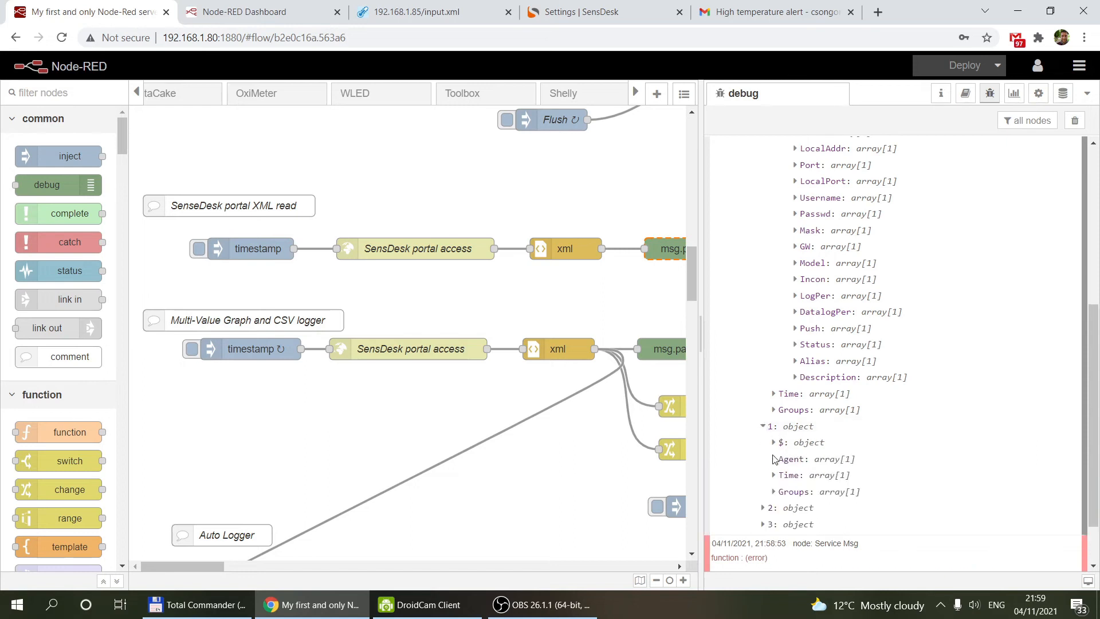
pyautogui.hotkey('ctrl', '4')
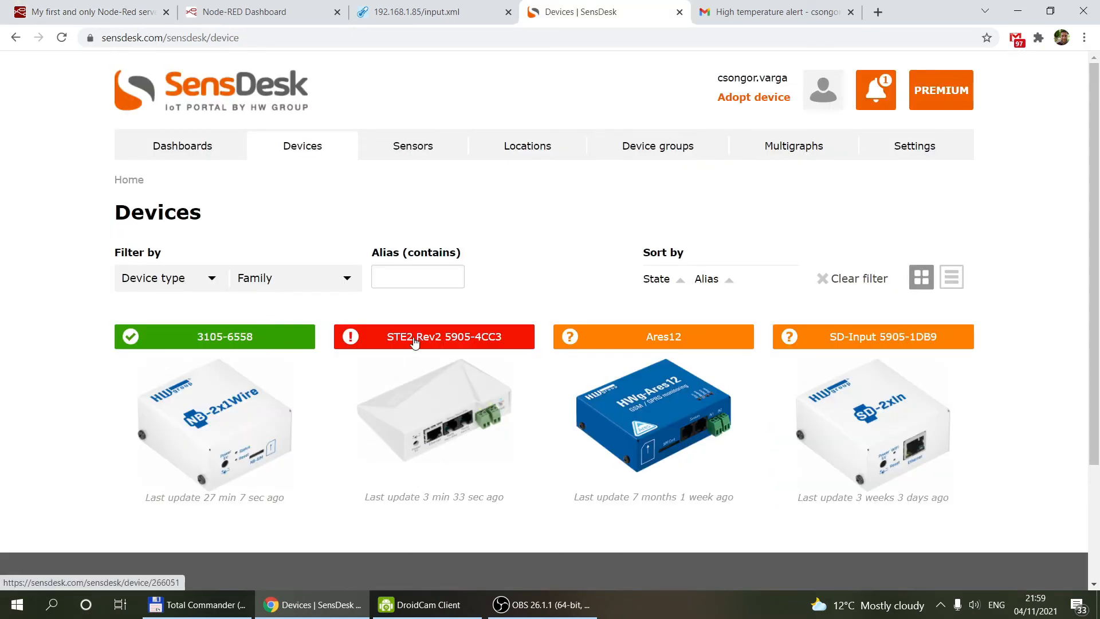
pyautogui.click(92, 8)
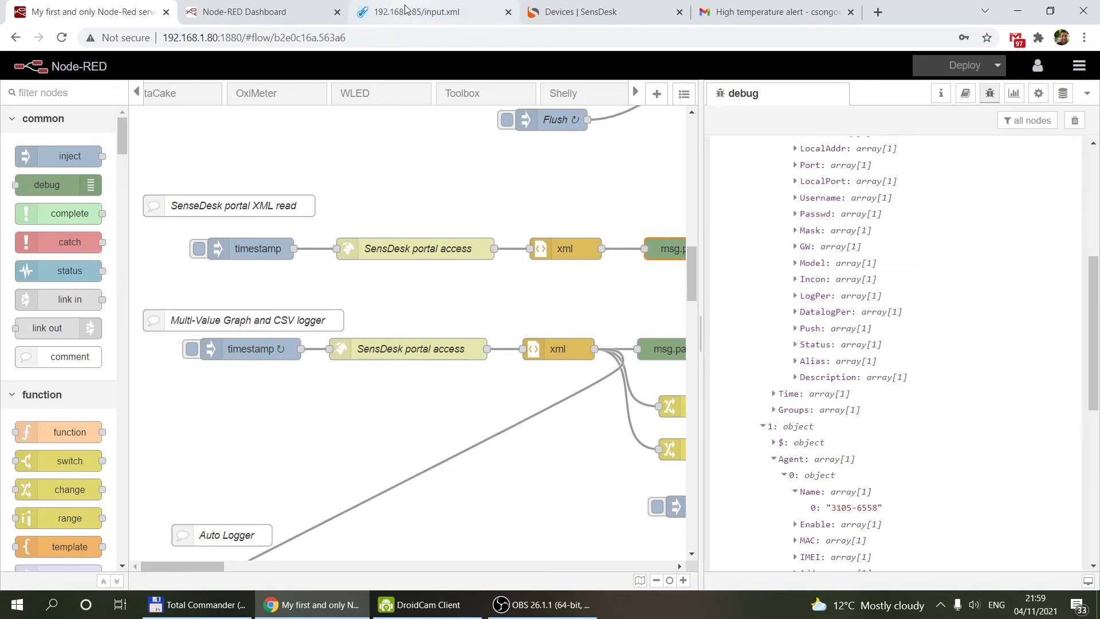
pyautogui.scroll(3, 823, 345)
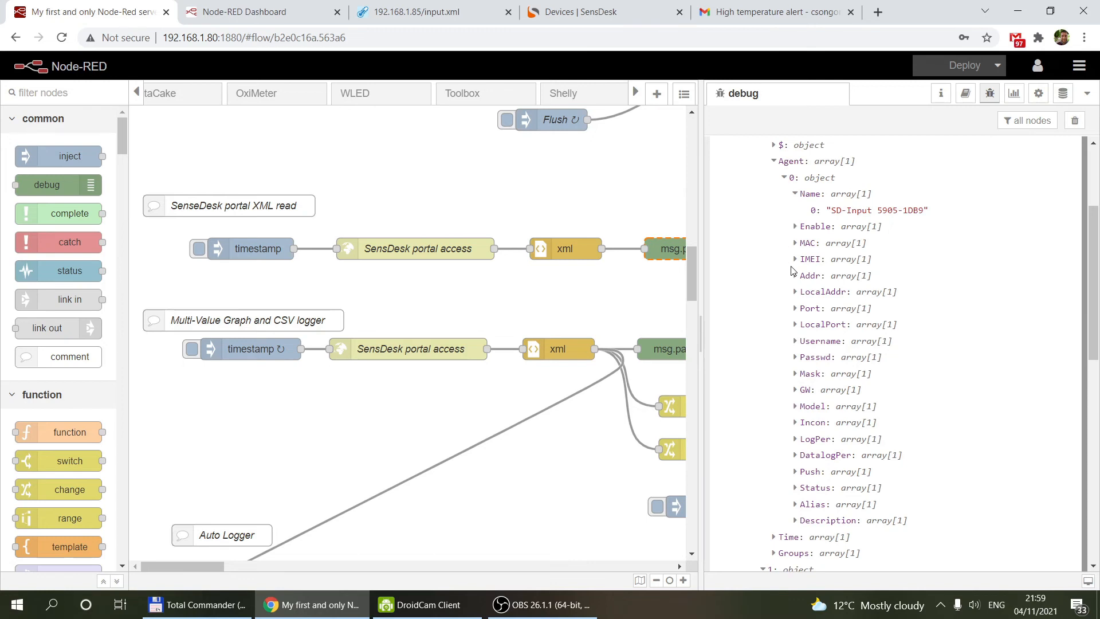
# Follow the Multi-Value Graph and CSV logger flow to its chart nodes and view the STE2 and Narrow-Band chart on the dashboard
pyautogui.moveTo(700, 323); pyautogui.dragTo(859, 321)
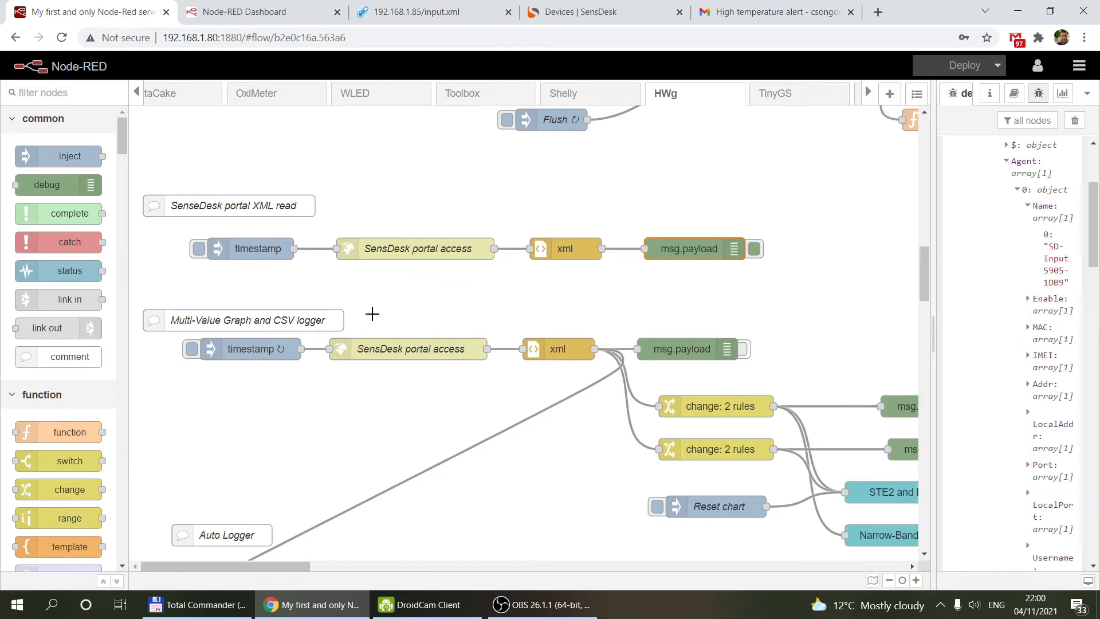
pyautogui.click(372, 313)
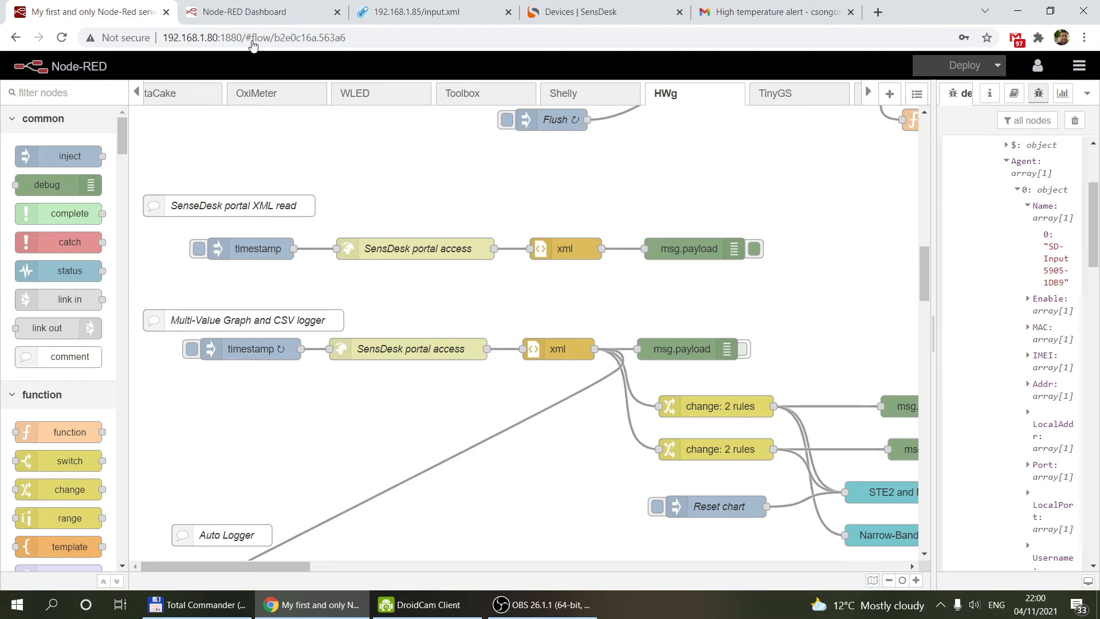
pyautogui.scroll(5, 355, 282)
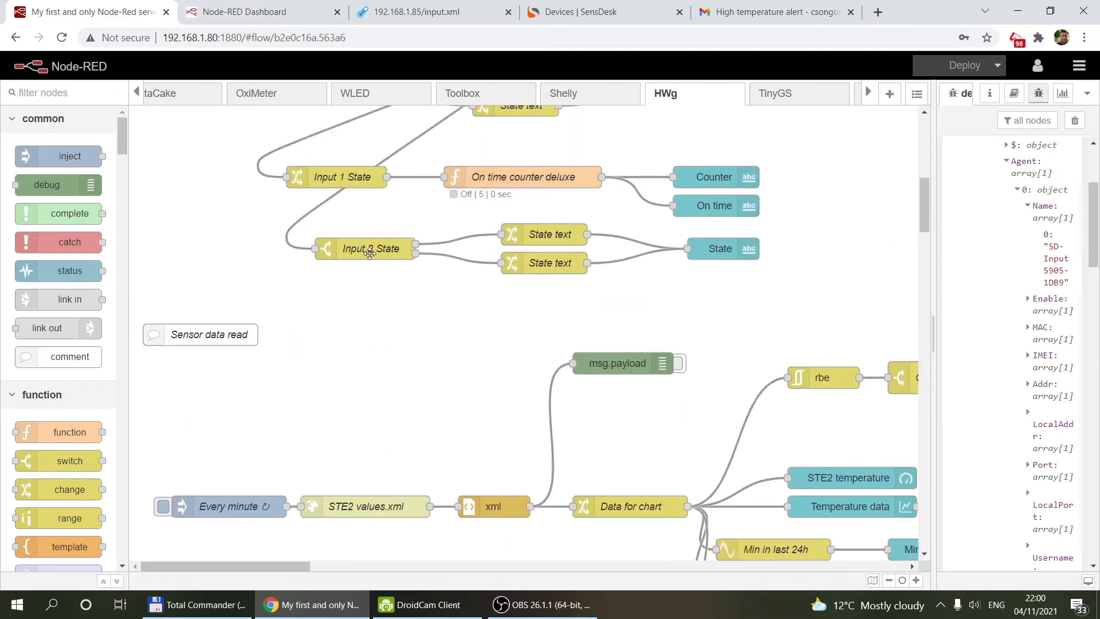
pyautogui.scroll(5, 430, 241)
pyautogui.scroll(-5, 449, 278)
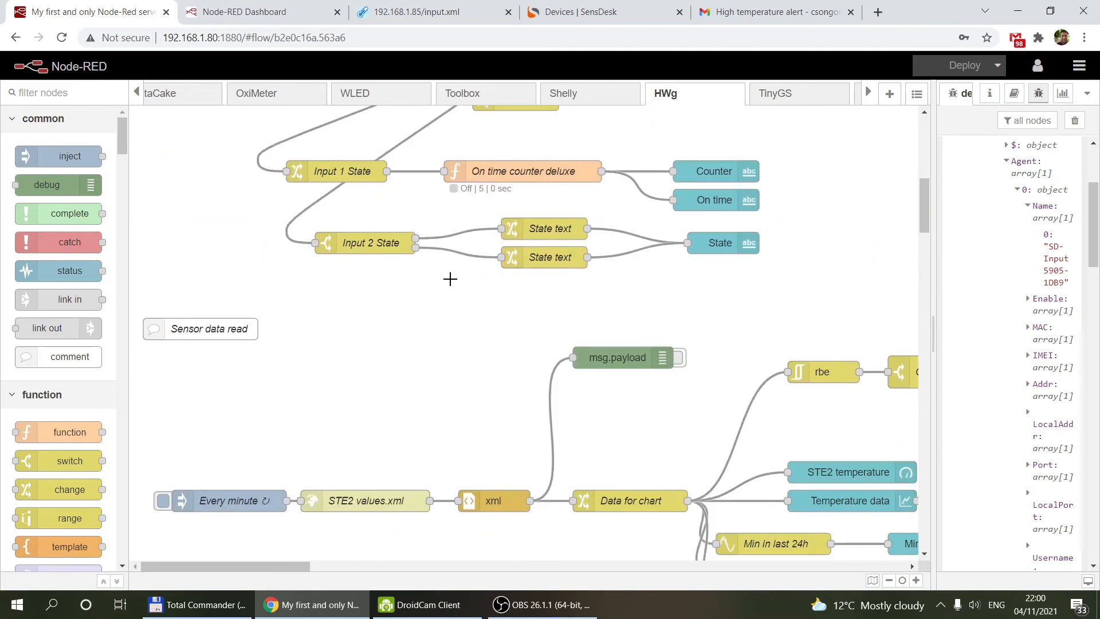
pyautogui.scroll(-10, 450, 279)
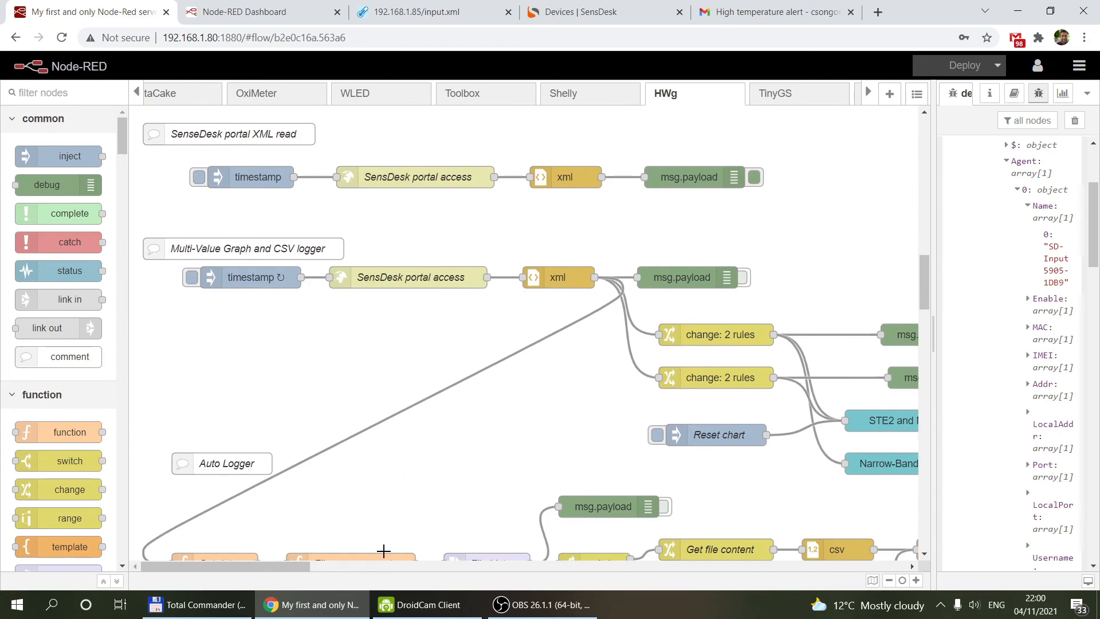
pyautogui.moveTo(298, 565); pyautogui.dragTo(362, 566)
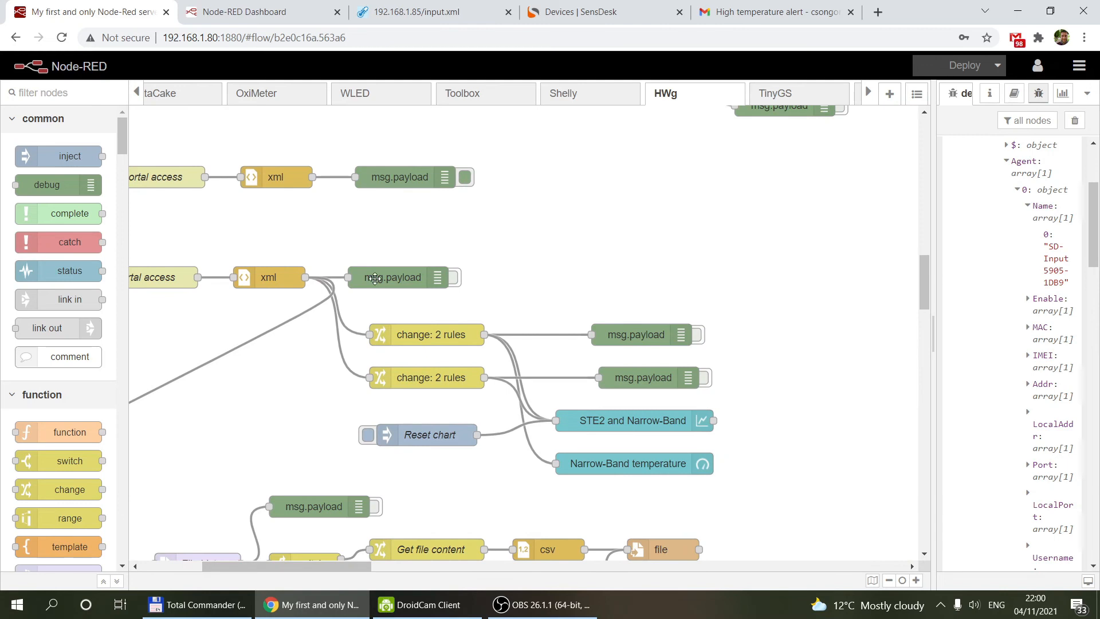
pyautogui.click(268, 11)
pyautogui.scroll(-3, 694, 317)
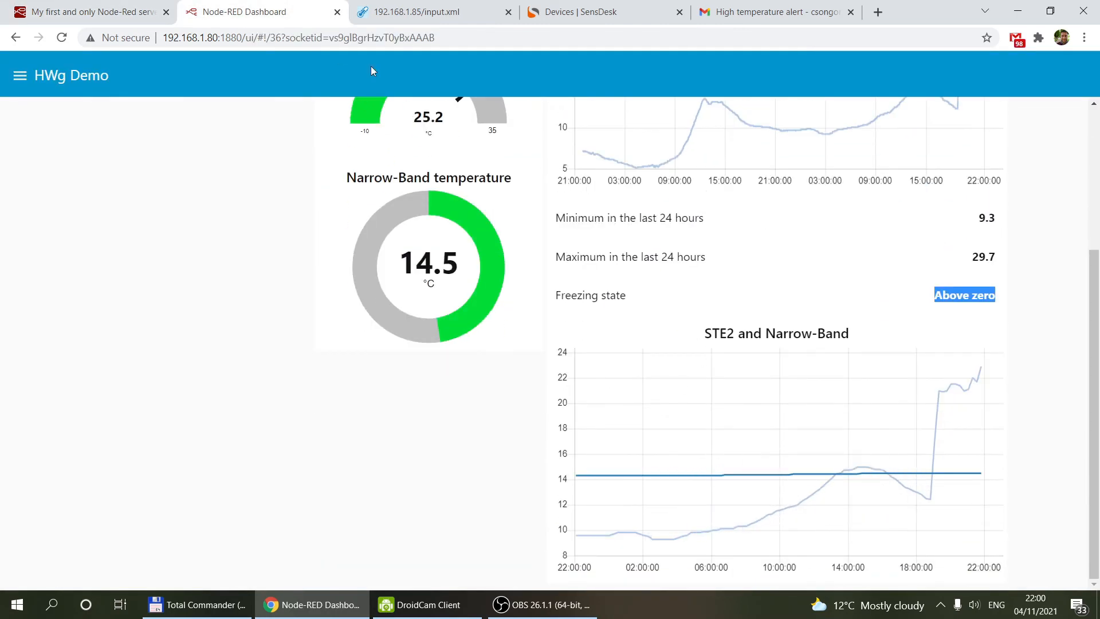
# Inspect the Narrow Band temperature change node's topic rule and its payload expression with the division by 1000, leaving the node unchanged
pyautogui.click(91, 12)
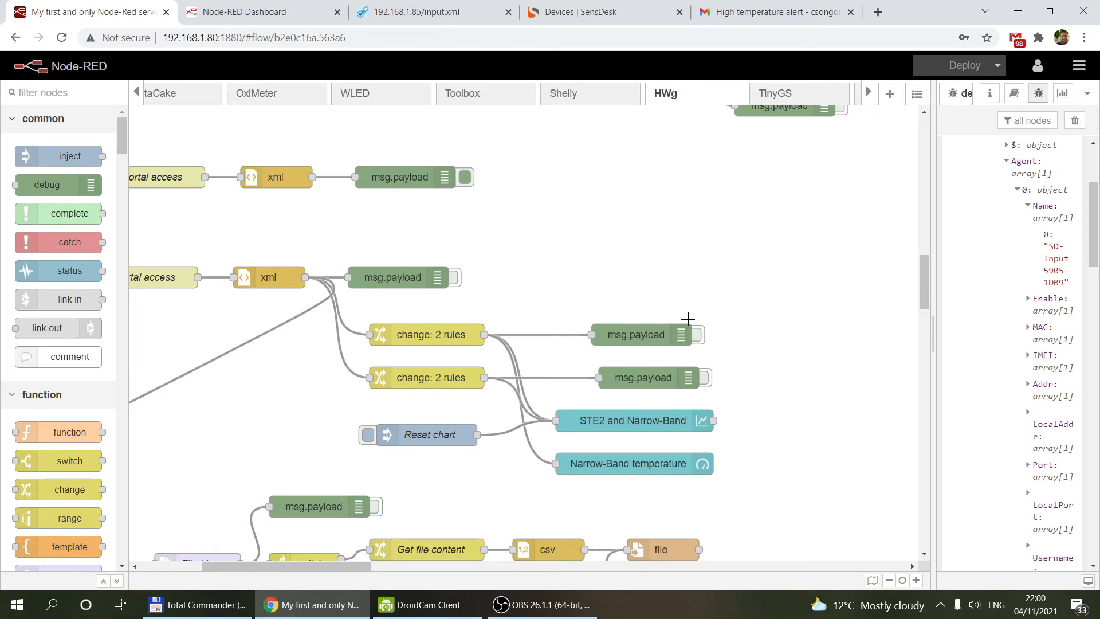
pyautogui.click(439, 334)
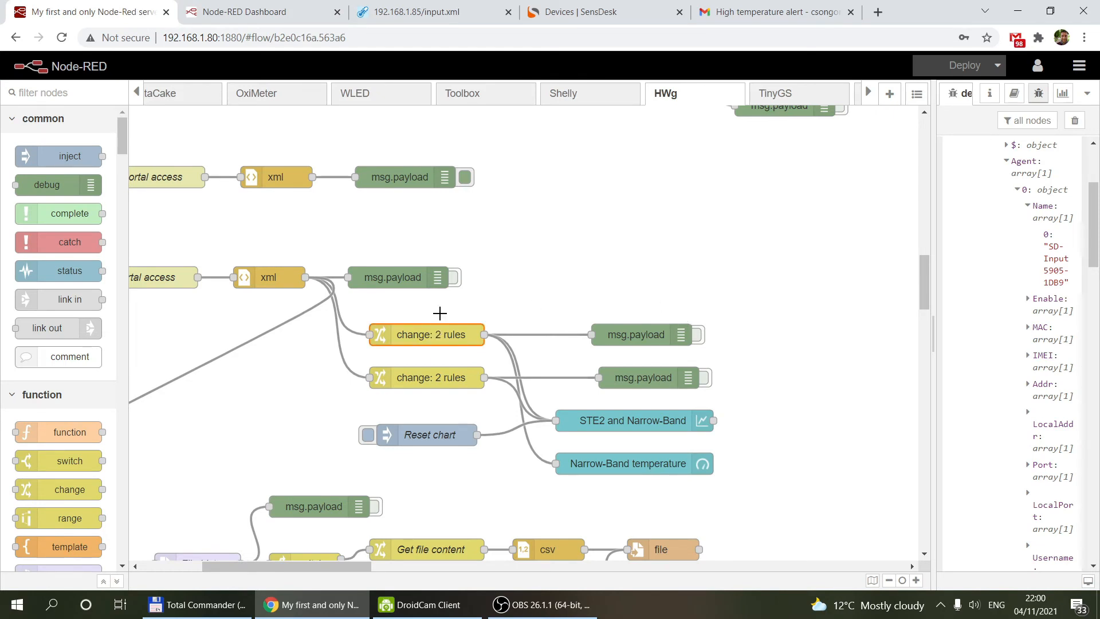
pyautogui.doubleClick(418, 336)
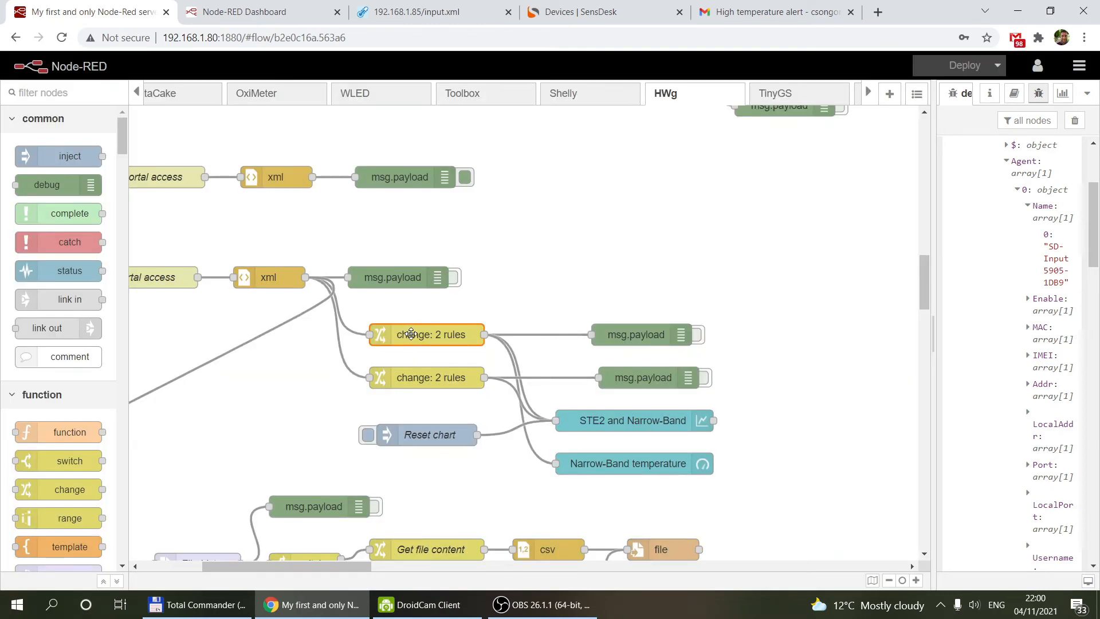
pyautogui.doubleClick(410, 333)
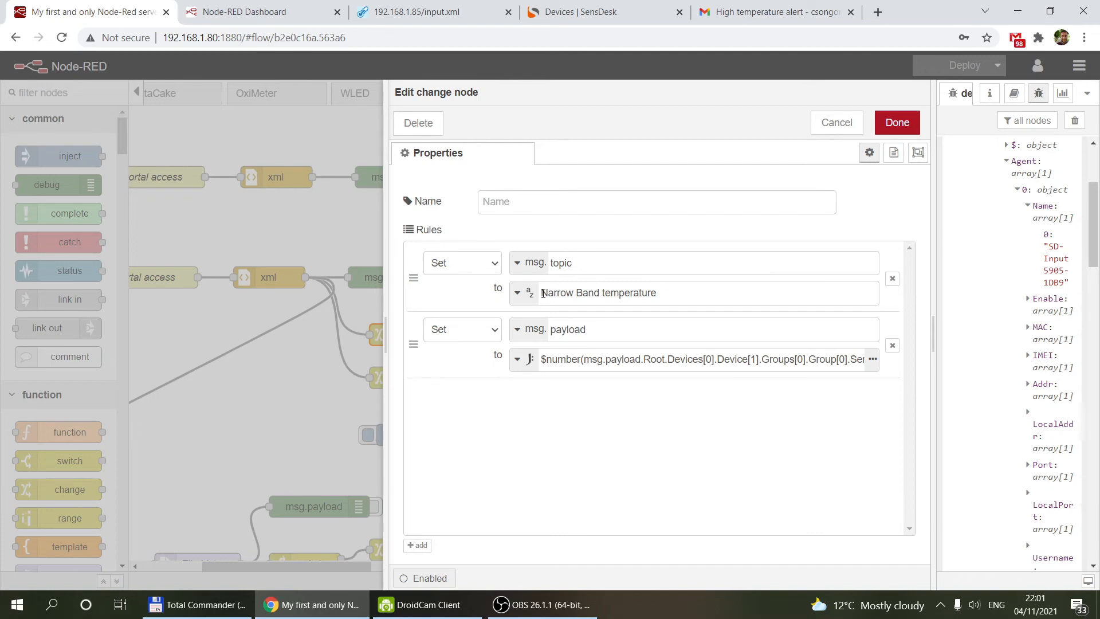
pyautogui.moveTo(542, 293); pyautogui.dragTo(657, 293)
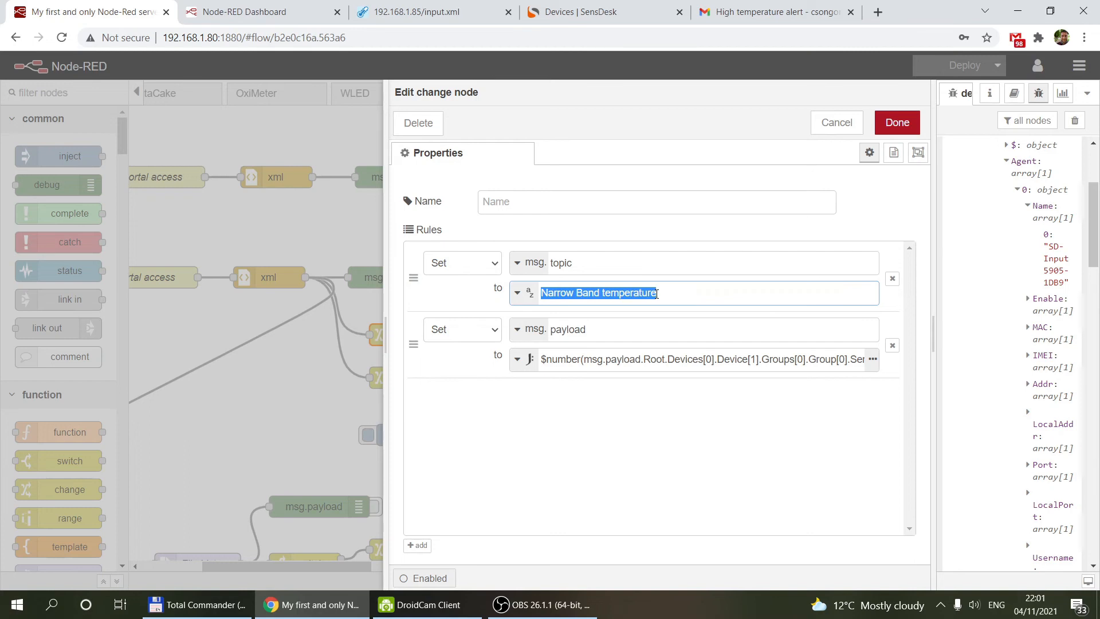
pyautogui.click(577, 360)
pyautogui.moveTo(559, 360); pyautogui.dragTo(887, 362)
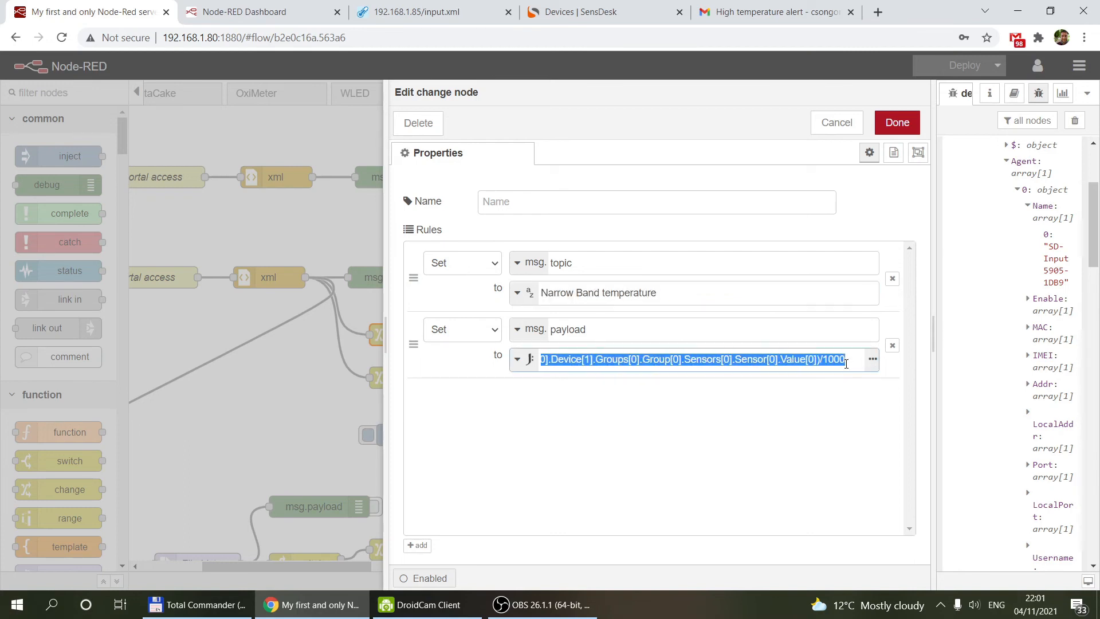
pyautogui.click(824, 361)
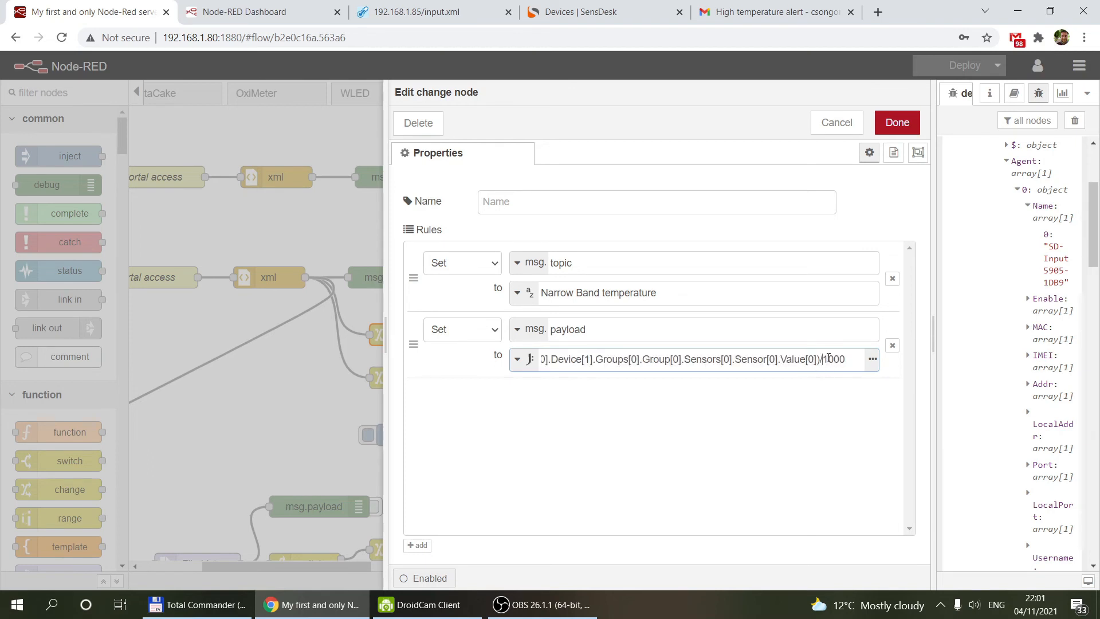
pyautogui.moveTo(849, 360); pyautogui.dragTo(822, 359)
pyautogui.click(833, 361)
pyautogui.click(827, 127)
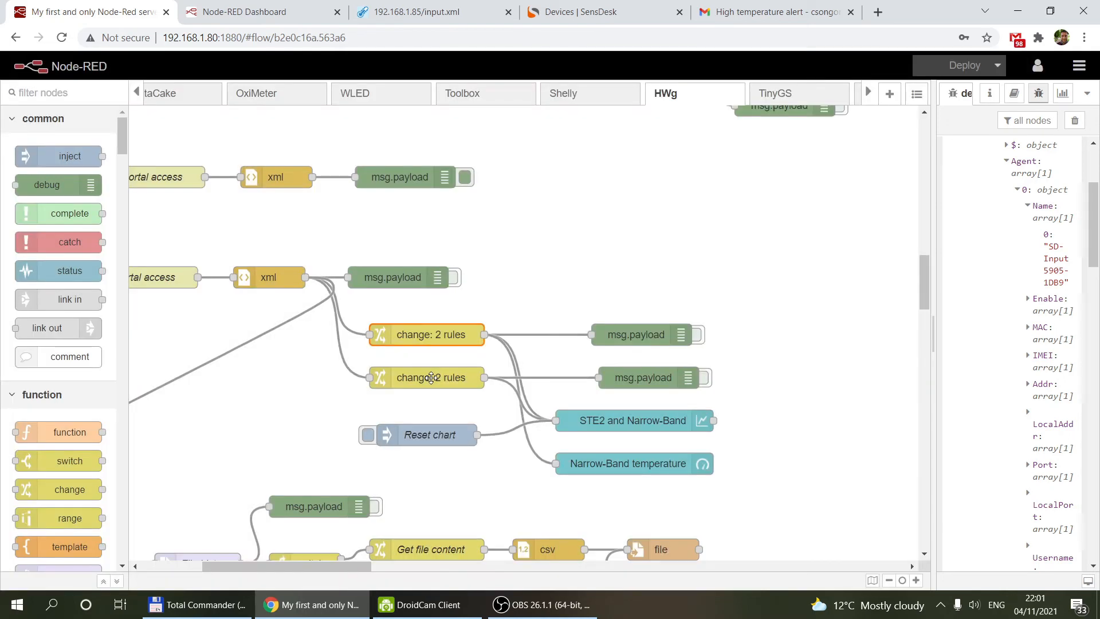
# Inspect the STE2 temperature change node's topic rule and the device and sensor path in its payload expression
pyautogui.doubleClick(430, 377)
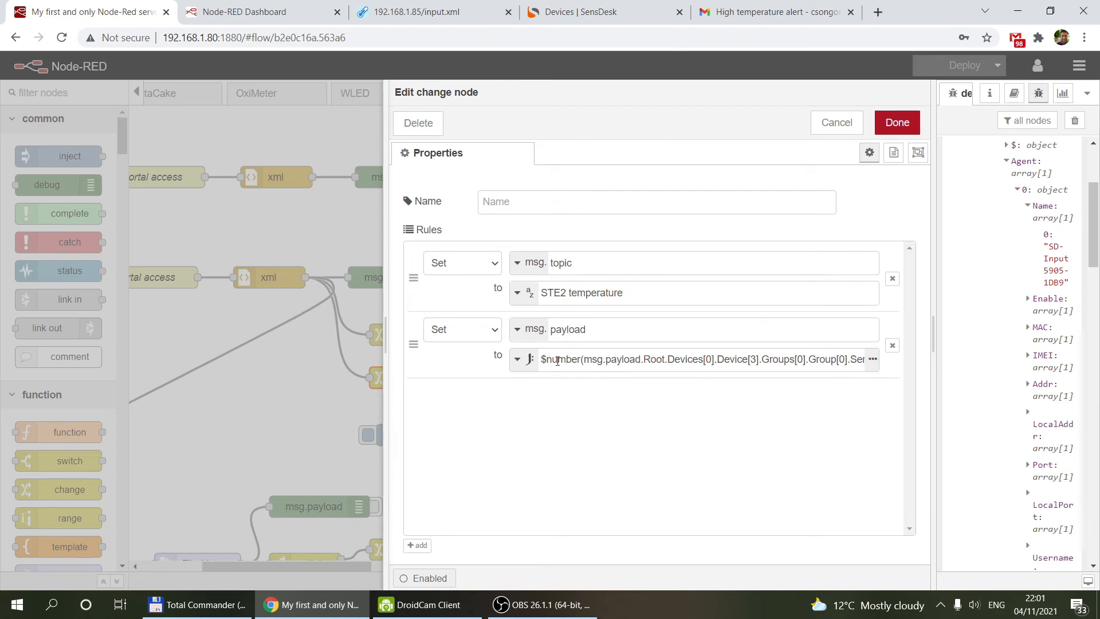
pyautogui.moveTo(584, 360); pyautogui.dragTo(835, 364)
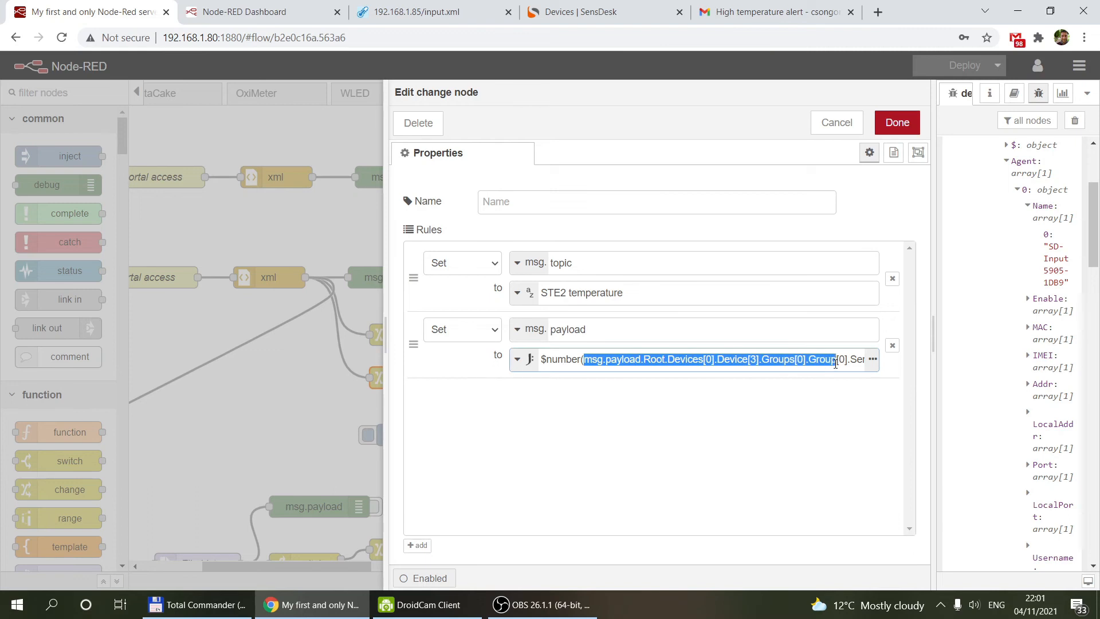
pyautogui.click(751, 360)
pyautogui.moveTo(762, 365); pyautogui.dragTo(871, 368)
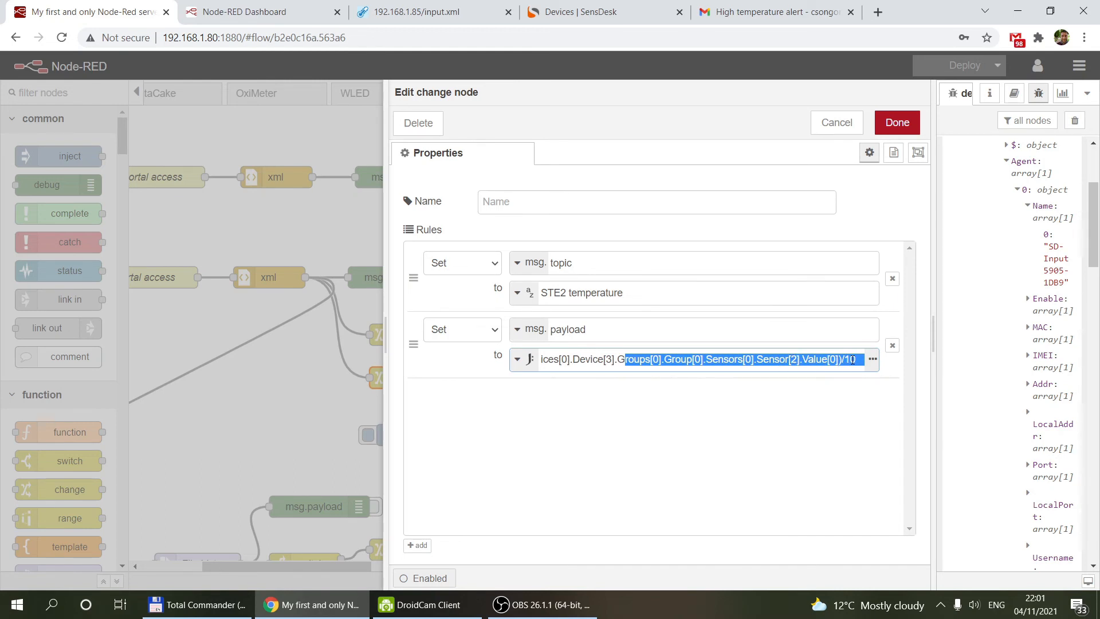
pyautogui.click(833, 122)
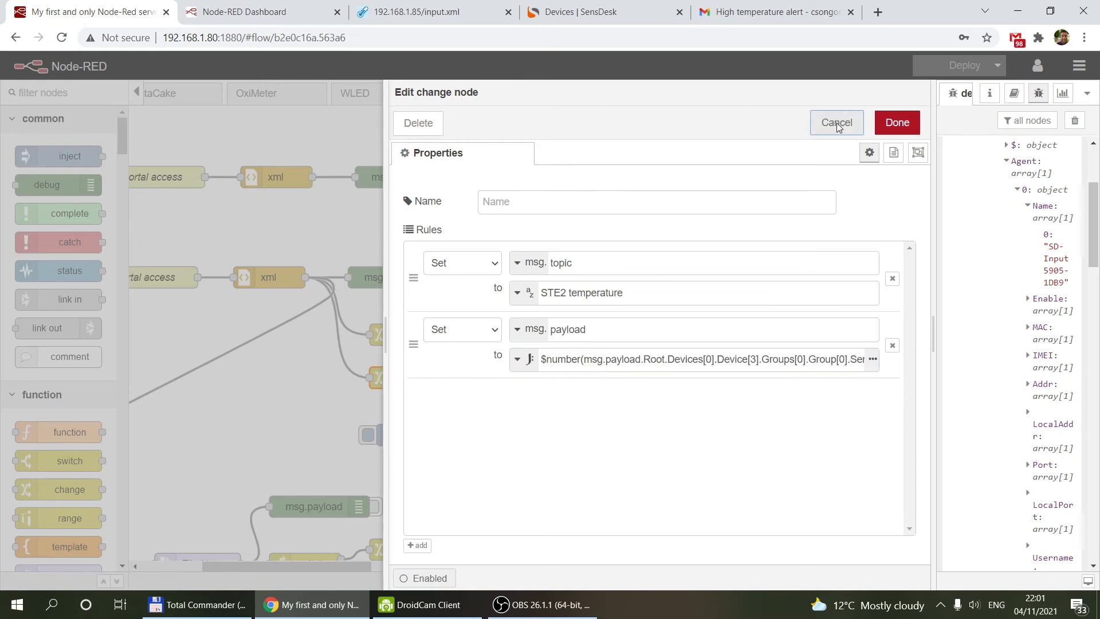
# Read a data point of both temperature lines in the dashboard's STE2 and Narrow-Band chart and return to the flow editor
pyautogui.click(243, 15)
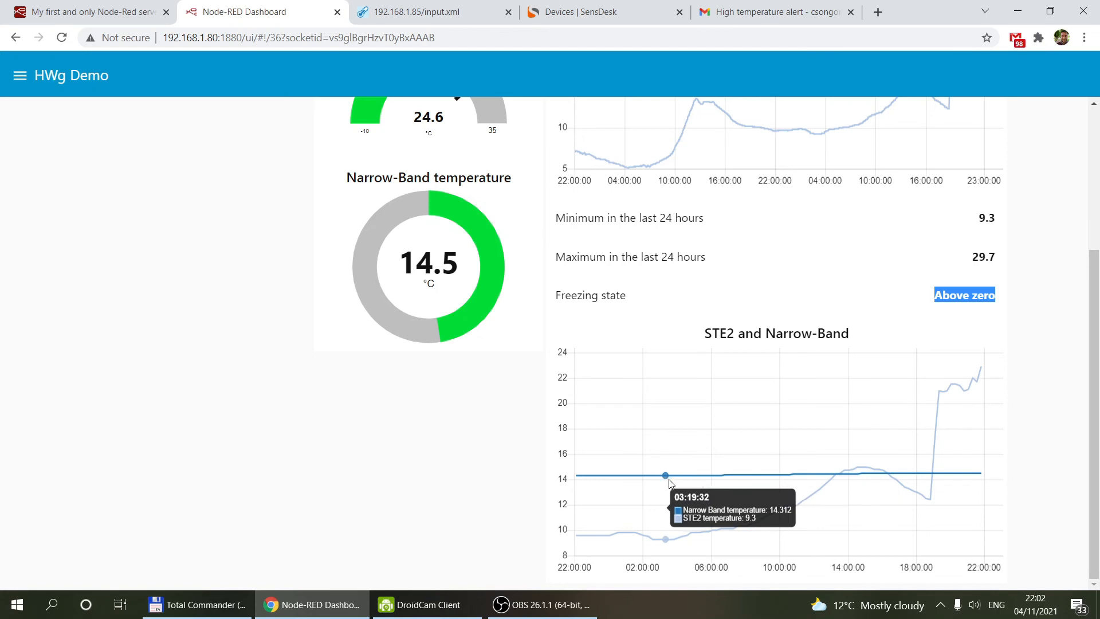
pyautogui.hotkey('ctrl', 'pageup')
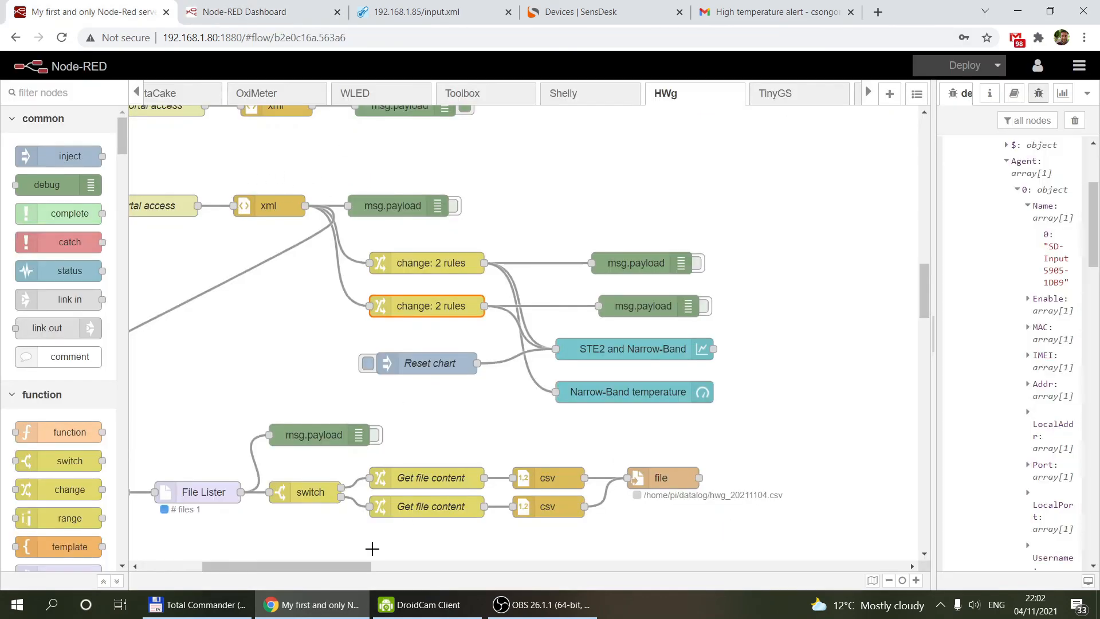
# Inspect the code of the Auto Logger's Set data and Filename generator function nodes, leaving both unchanged
pyautogui.moveTo(367, 567); pyautogui.dragTo(306, 565)
pyautogui.hotkey('ctrl', '-')
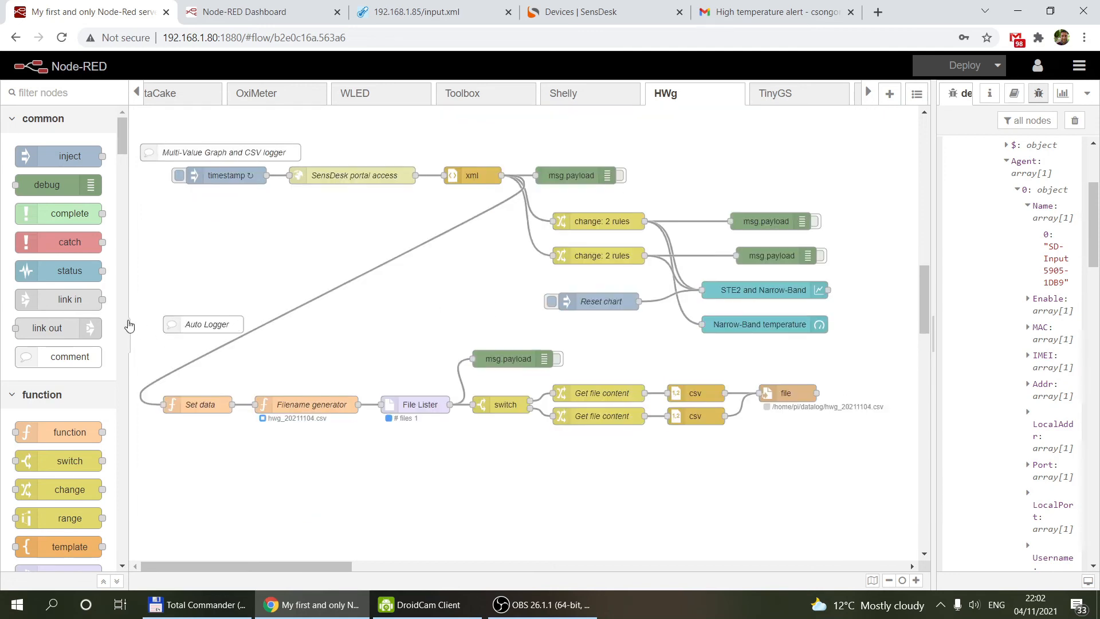
pyautogui.moveTo(141, 310); pyautogui.dragTo(901, 455)
pyautogui.doubleClick(189, 406)
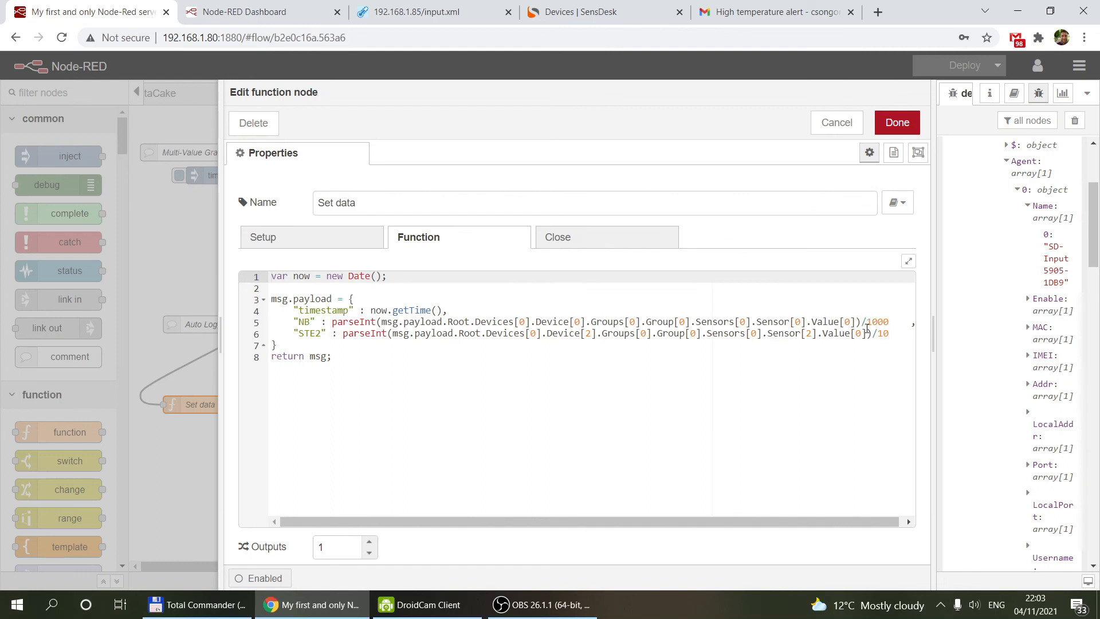
pyautogui.click(836, 122)
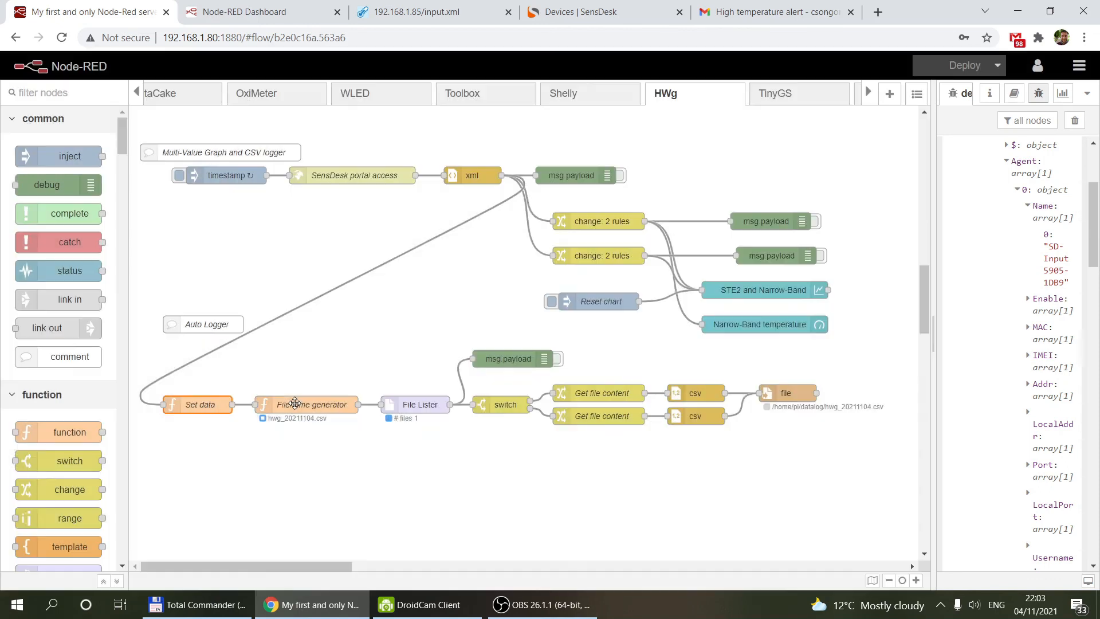
pyautogui.doubleClick(297, 404)
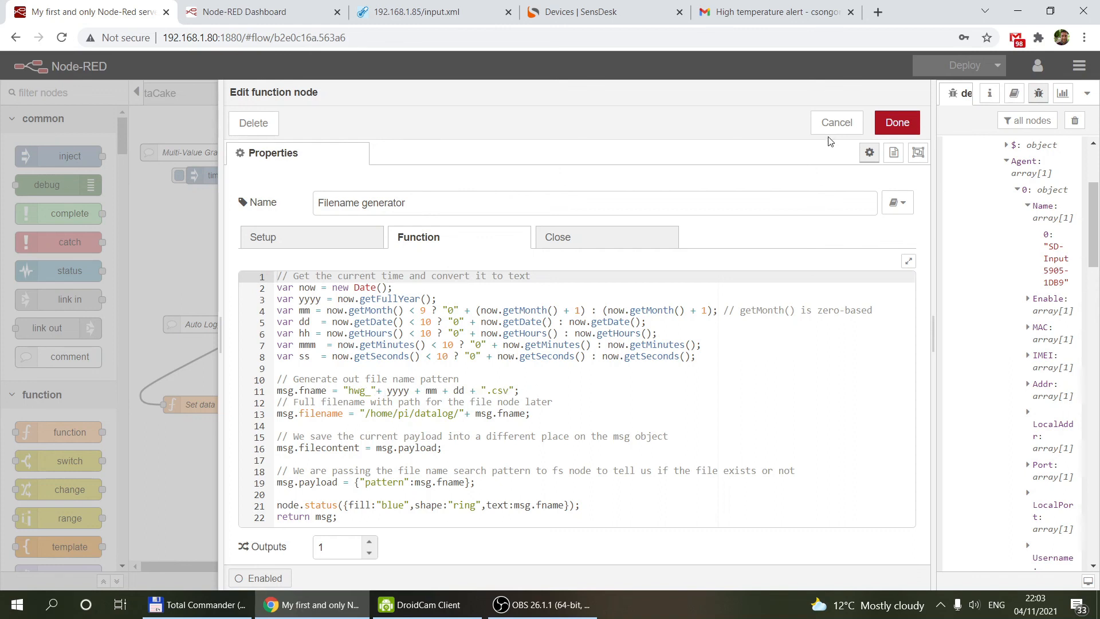
pyautogui.click(835, 123)
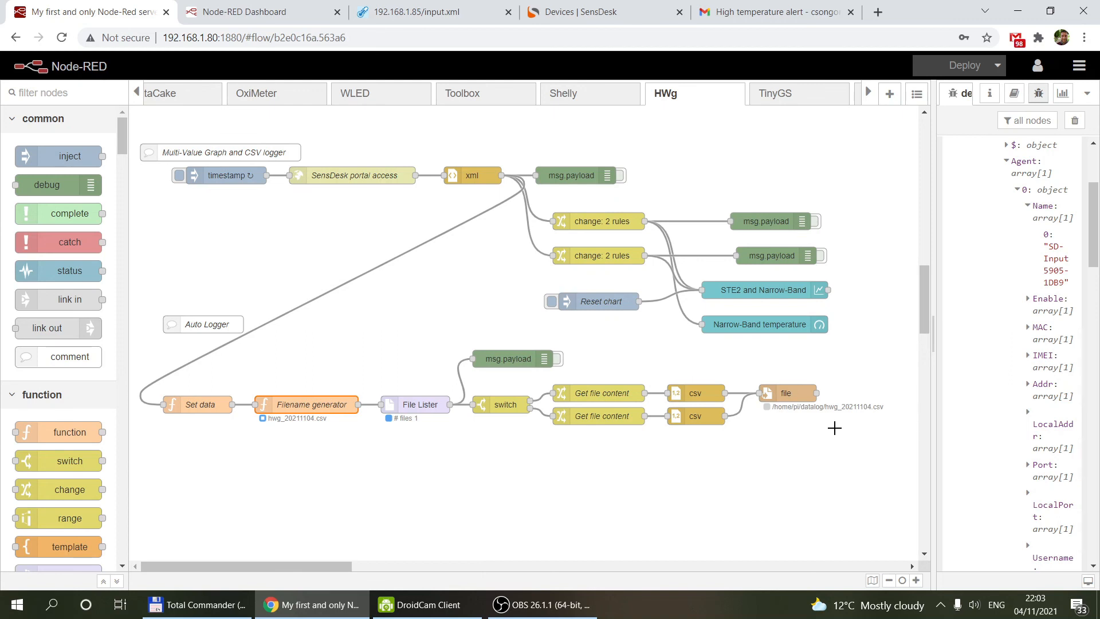
# Switch to the dashboard's file browser and open the datalog folder
pyautogui.hotkey('ctrl', 'Tab')
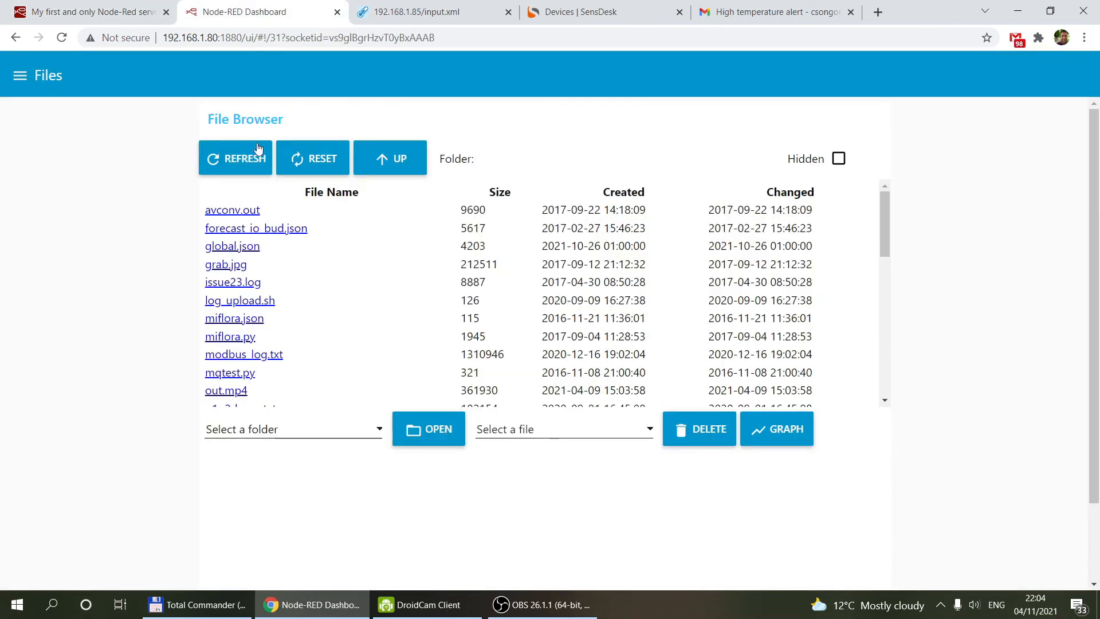
pyautogui.click(356, 431)
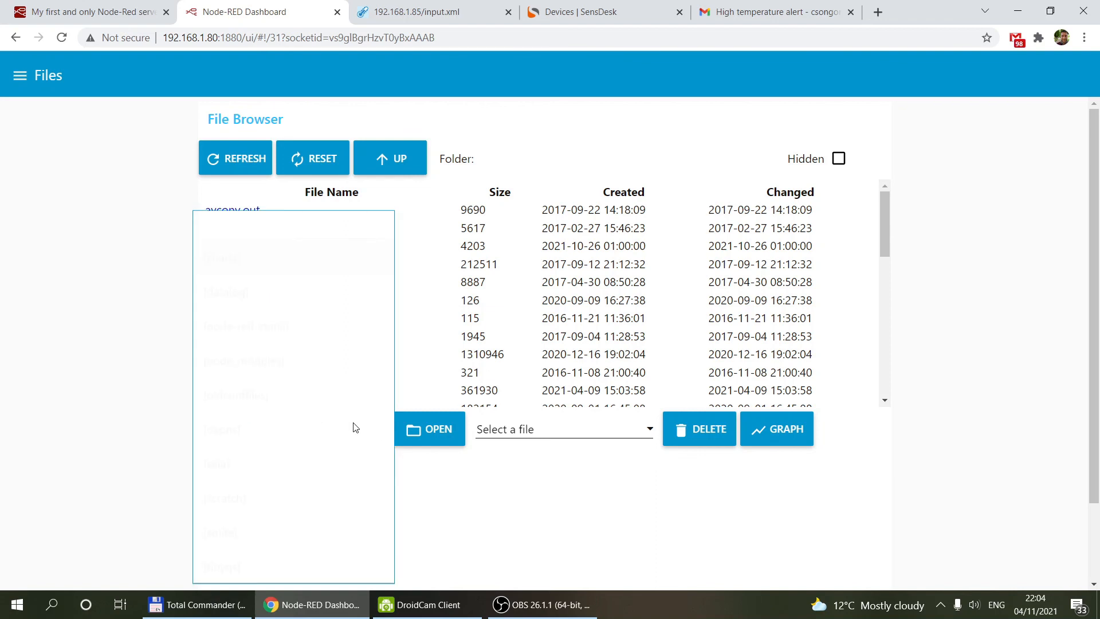
pyautogui.click(273, 296)
pyautogui.click(428, 430)
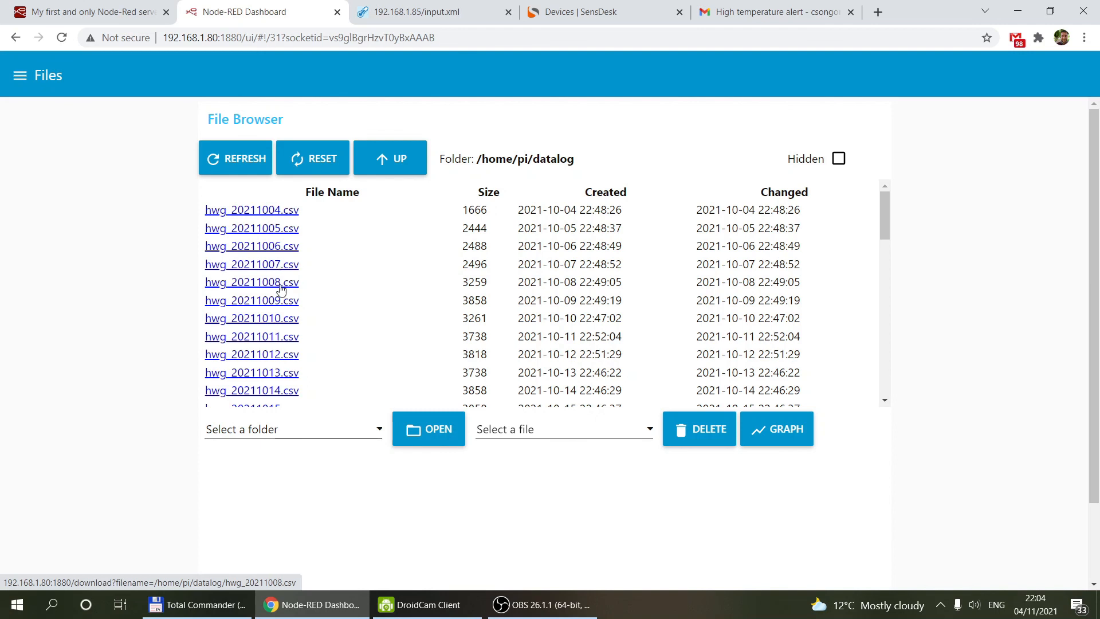
# Look through the logged CSV files and open hwg_20211005.csv in Excel
pyautogui.scroll(-3, 280, 291)
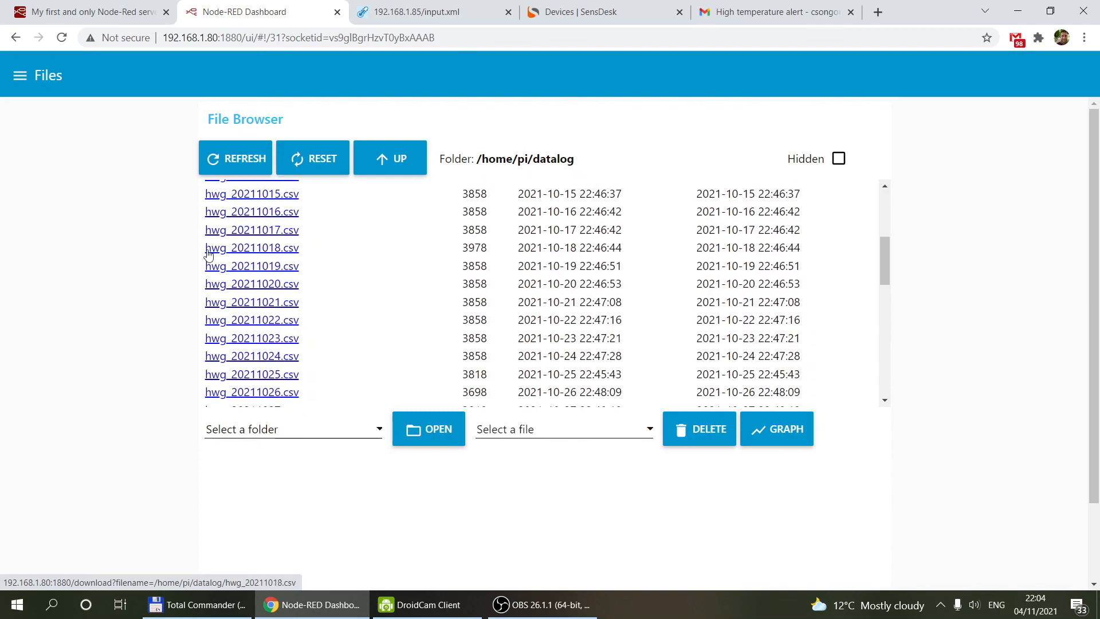
pyautogui.scroll(4, 208, 255)
pyautogui.click(256, 231)
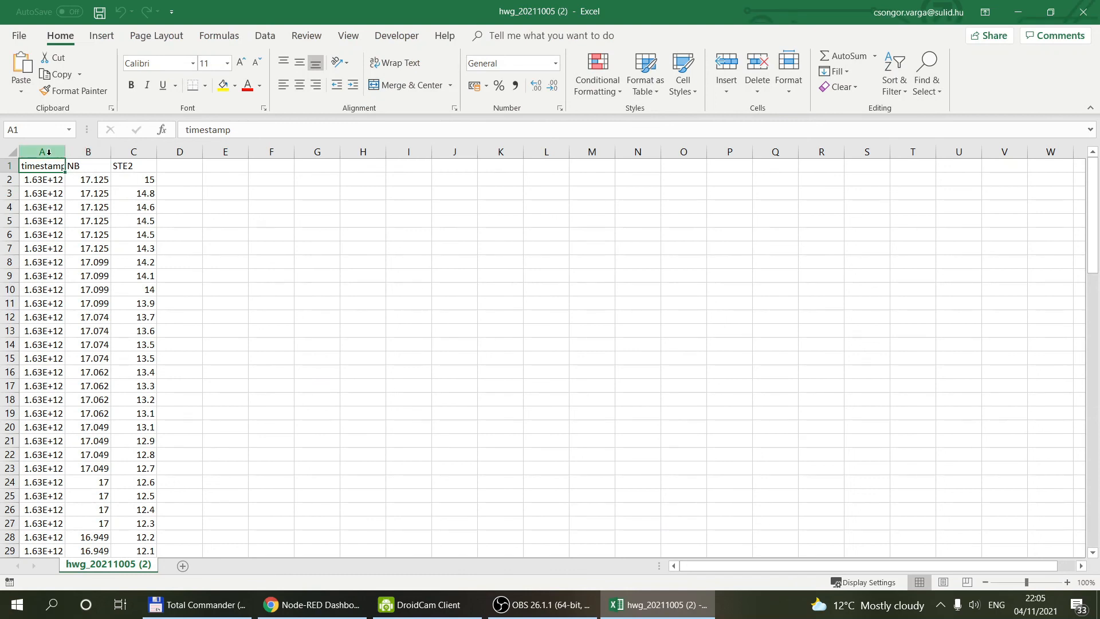
# Autofit the timestamp, NB and STE2 columns, then widen all three for easier reading
pyautogui.moveTo(49, 151); pyautogui.dragTo(172, 151)
pyautogui.doubleClick(156, 152)
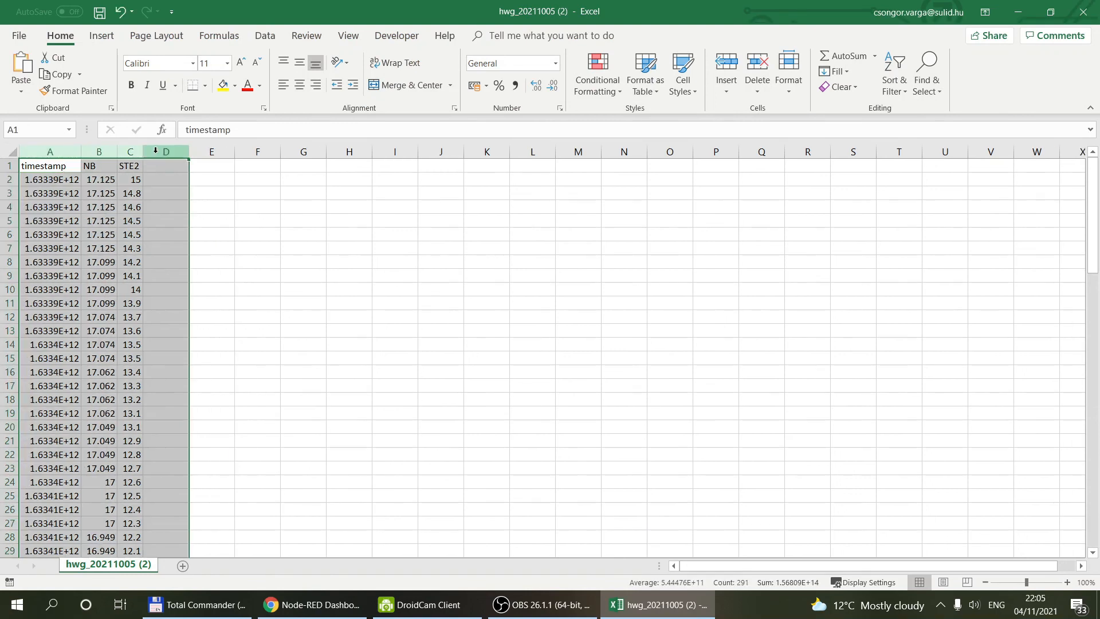
pyautogui.click(92, 204)
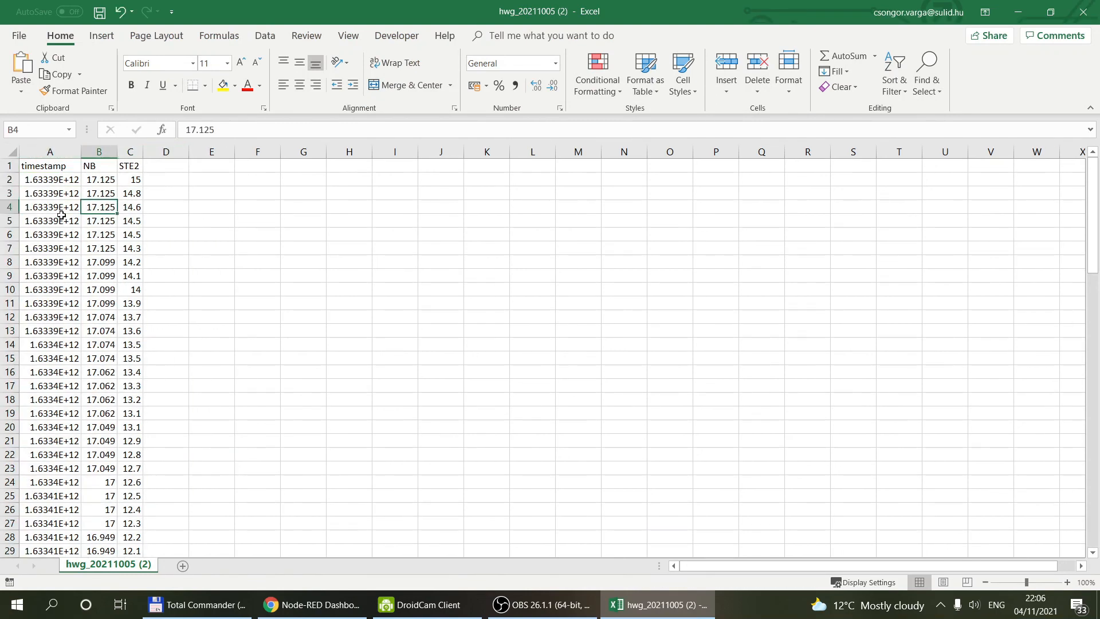
pyautogui.moveTo(81, 154); pyautogui.dragTo(265, 152)
pyautogui.click(198, 267)
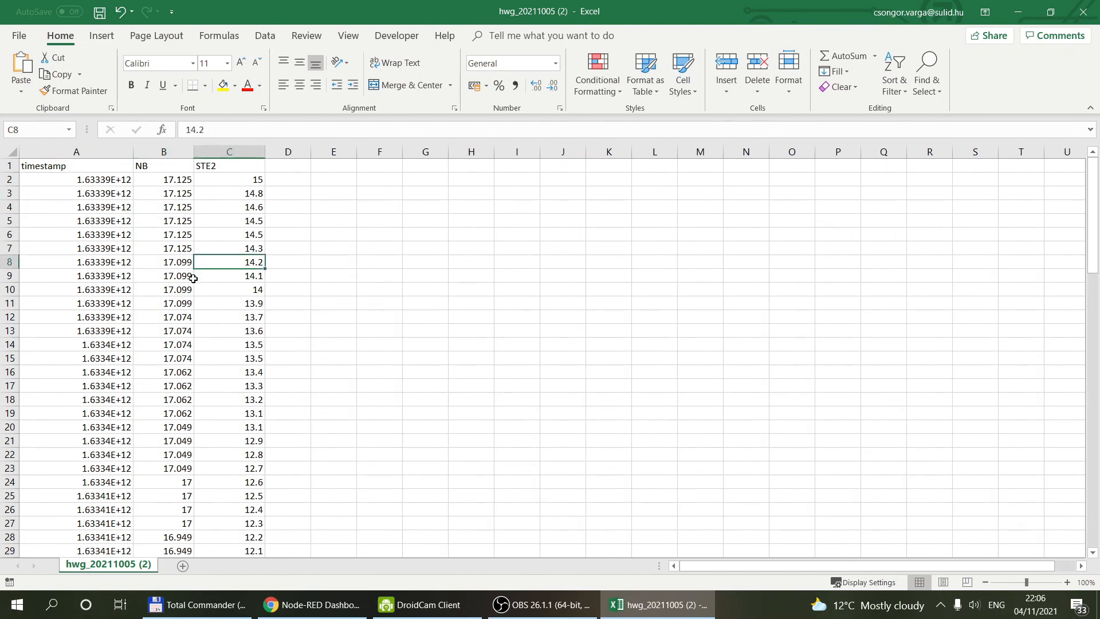
# Examine the day's logged timestamp, NB and STE2 rows down to the last record
pyautogui.scroll(-20, 195, 275)
pyautogui.scroll(-7, 193, 278)
pyautogui.scroll(14, 193, 278)
pyautogui.scroll(15, 193, 279)
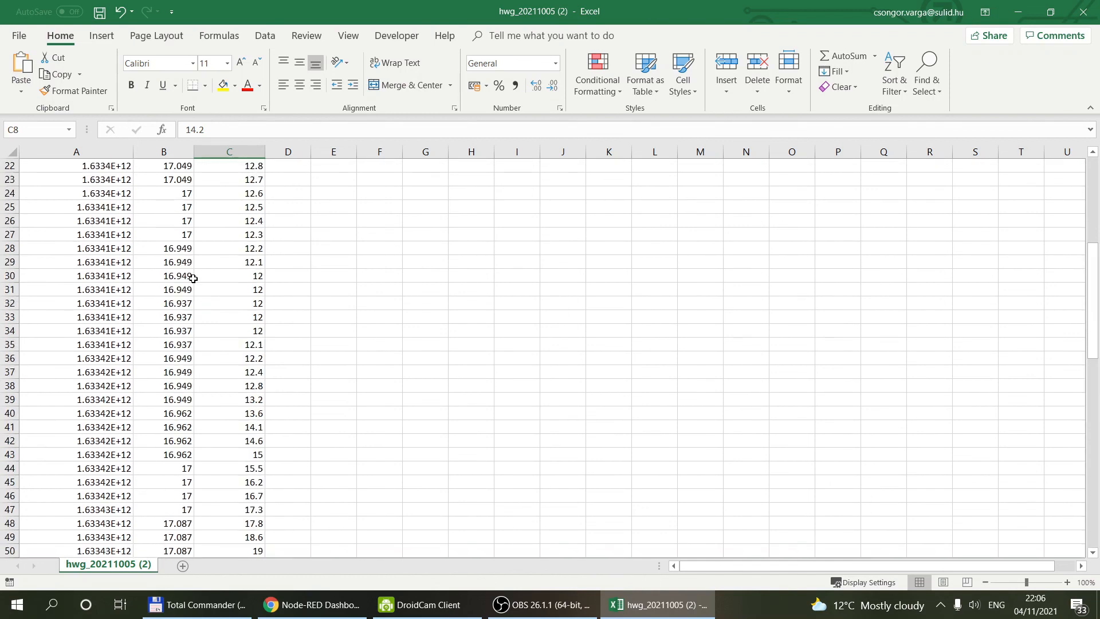
pyautogui.scroll(-7, 193, 278)
pyautogui.scroll(-20, 193, 279)
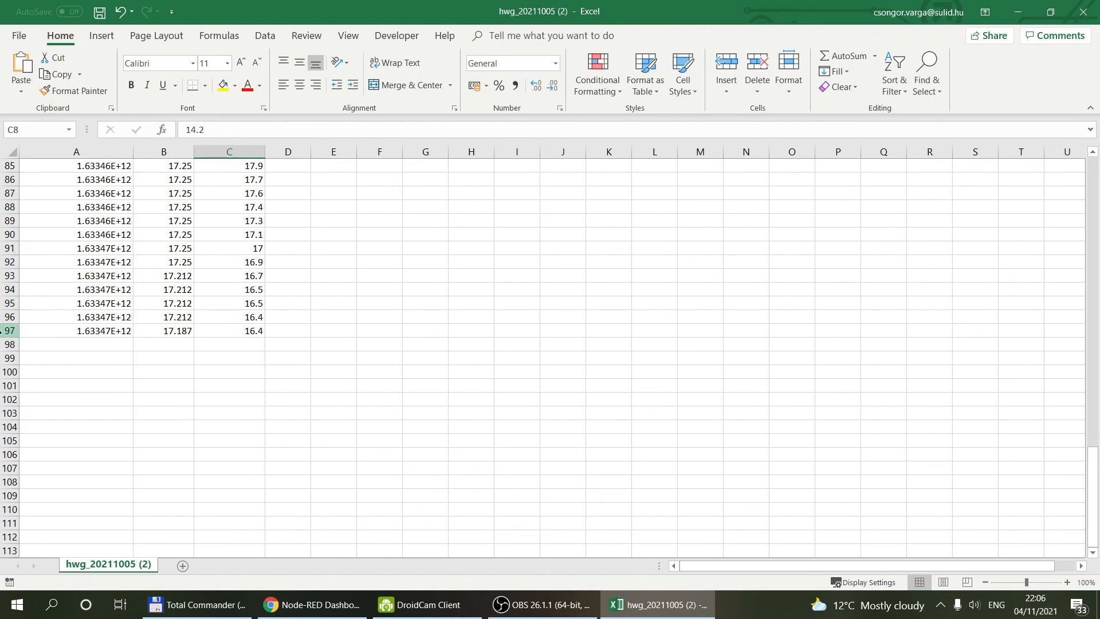
# Return to the dashboard's file browser in Chrome and graph the log file hwg_20211006.csv
pyautogui.hotkey('alt', 'Tab')
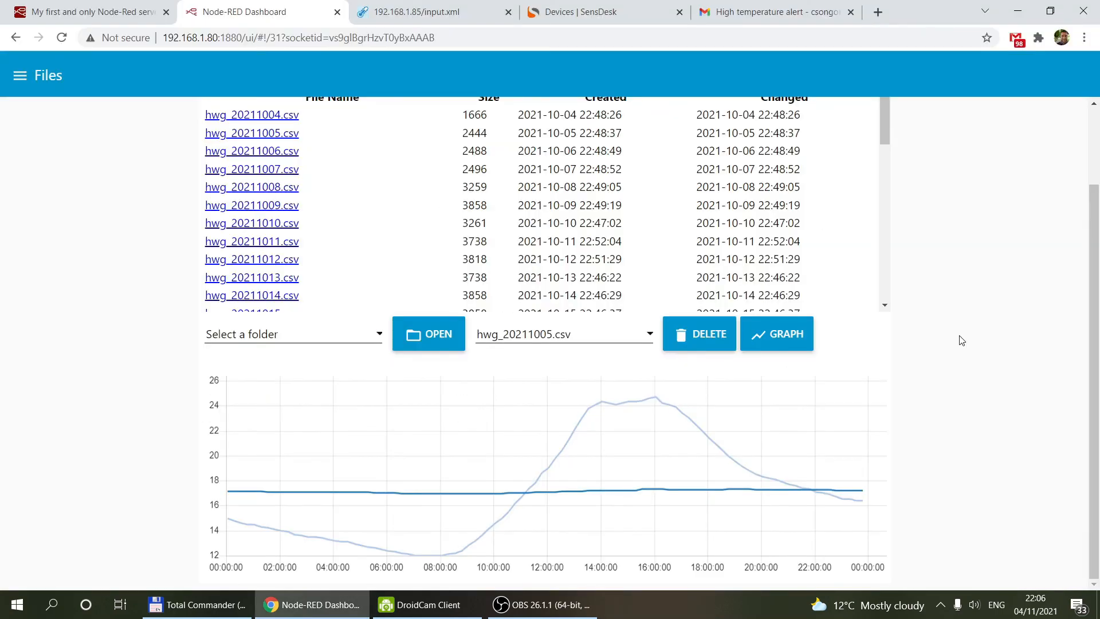
pyautogui.moveTo(643, 418)
pyautogui.click(556, 339)
pyautogui.click(565, 242)
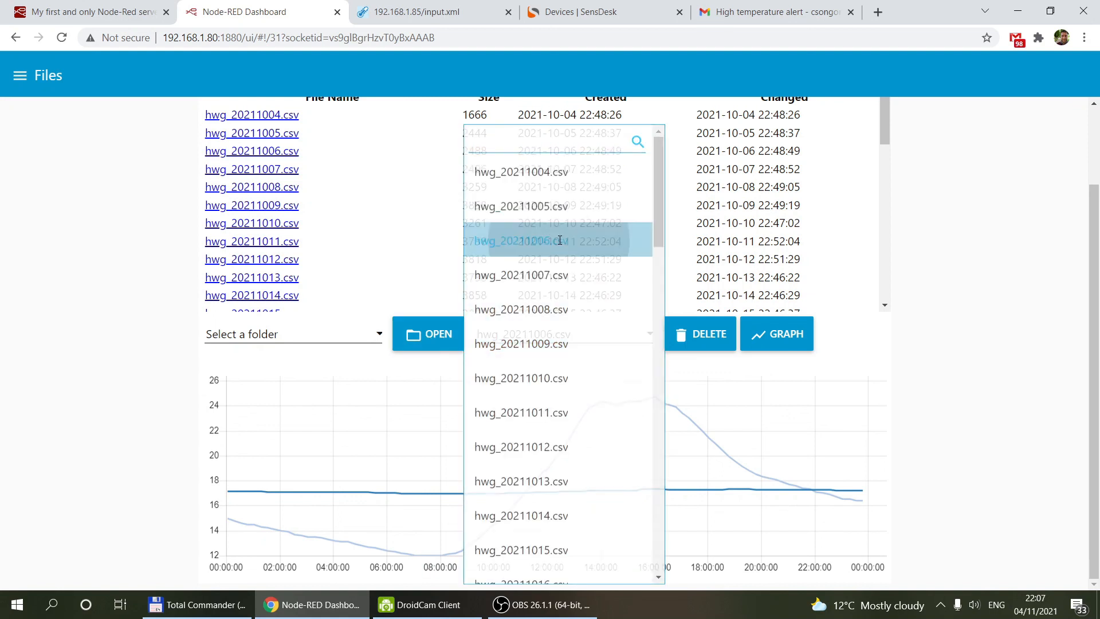
pyautogui.click(788, 342)
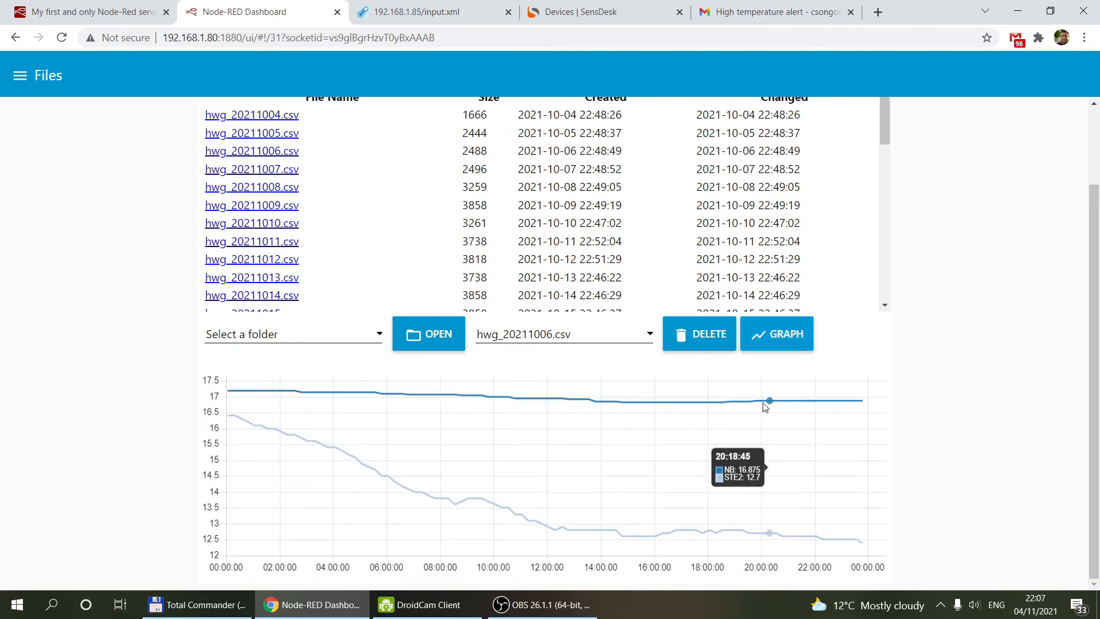